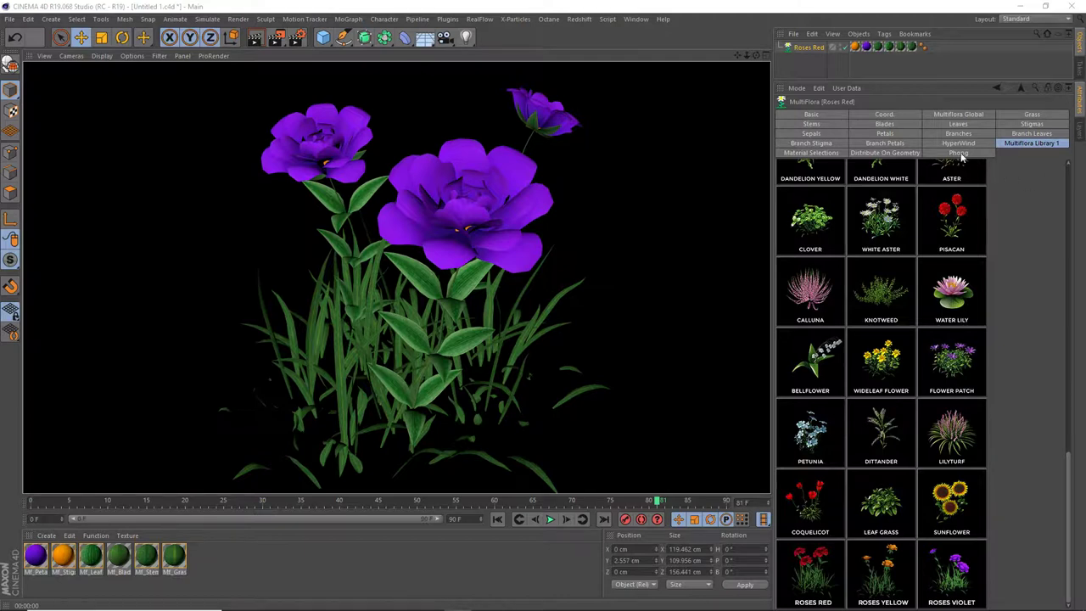
Move from the Roses Red Stems and Blades settings to its Leaves settings (3 leaves, 3 nodes)
left_click(812, 124)
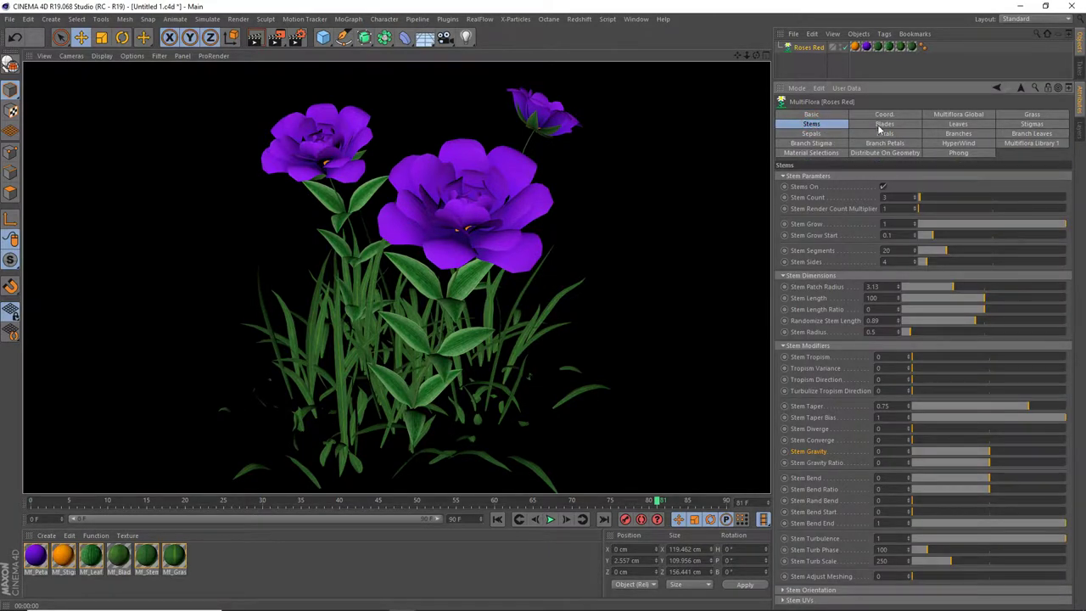
left_click(883, 124)
left_click(956, 124)
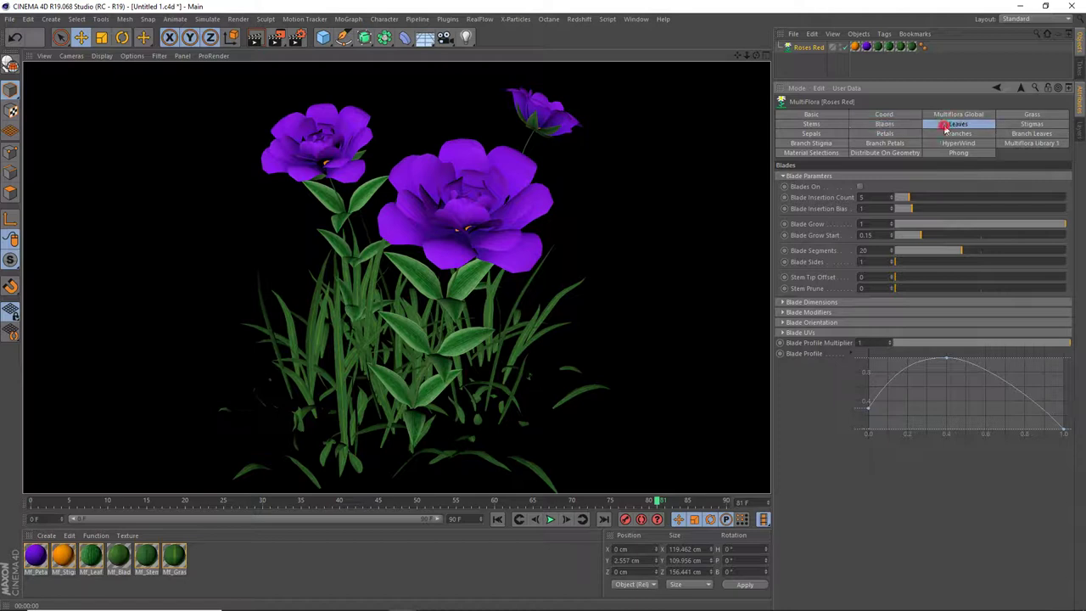
left_click(908, 124)
left_click(950, 125)
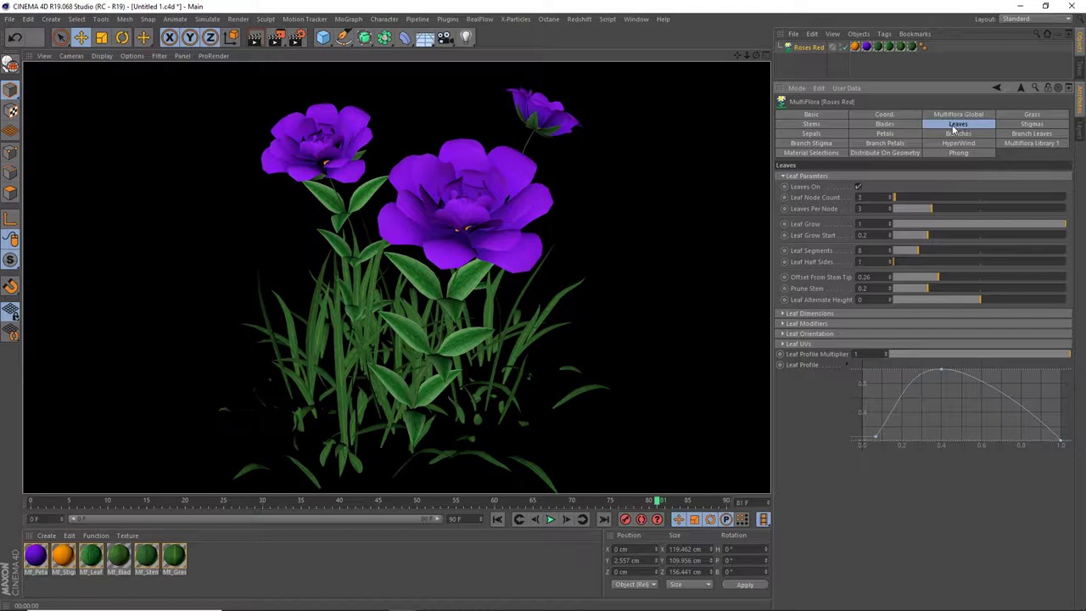
scroll(322, 278, "up", 2)
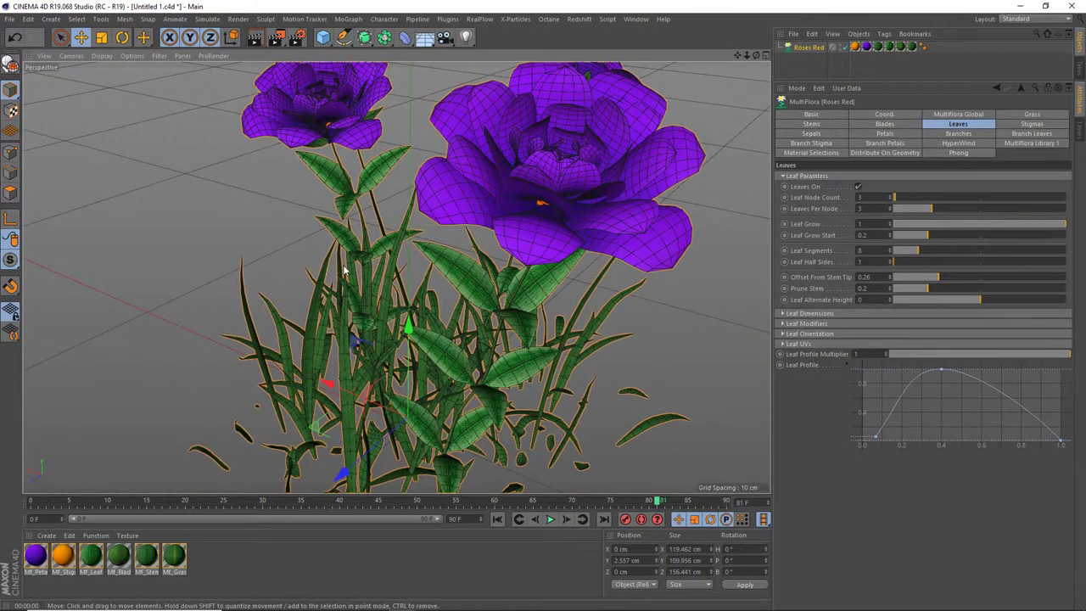
mouse_move(352, 274)
left_mouse_down("alt")
mouse_move(482, 313)
mouse_move(638, 287)
left_mouse_up("alt")
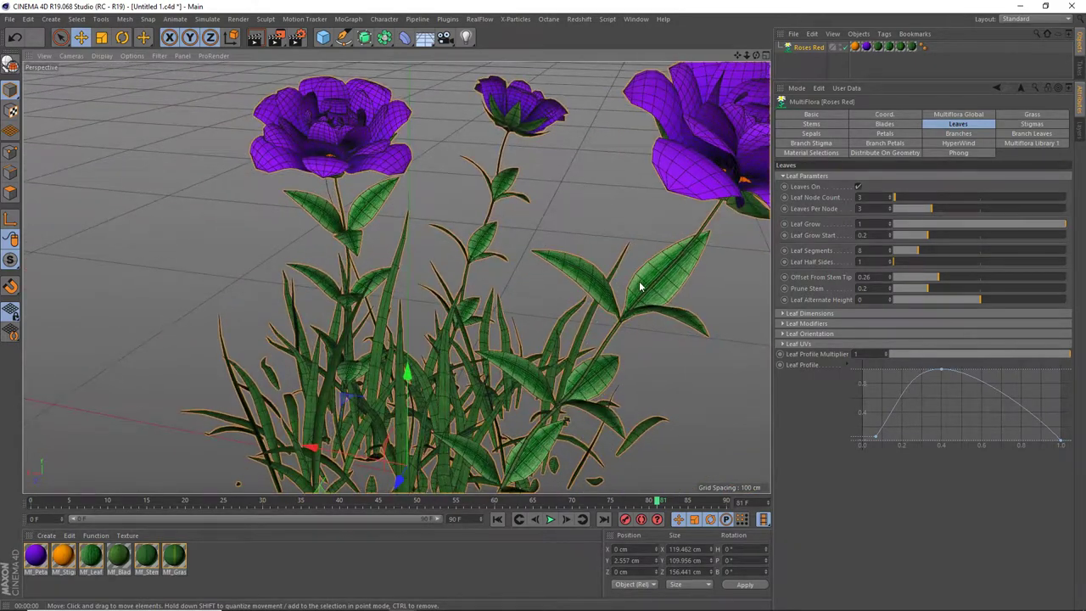
left_click_drag(621, 314, 599, 302)
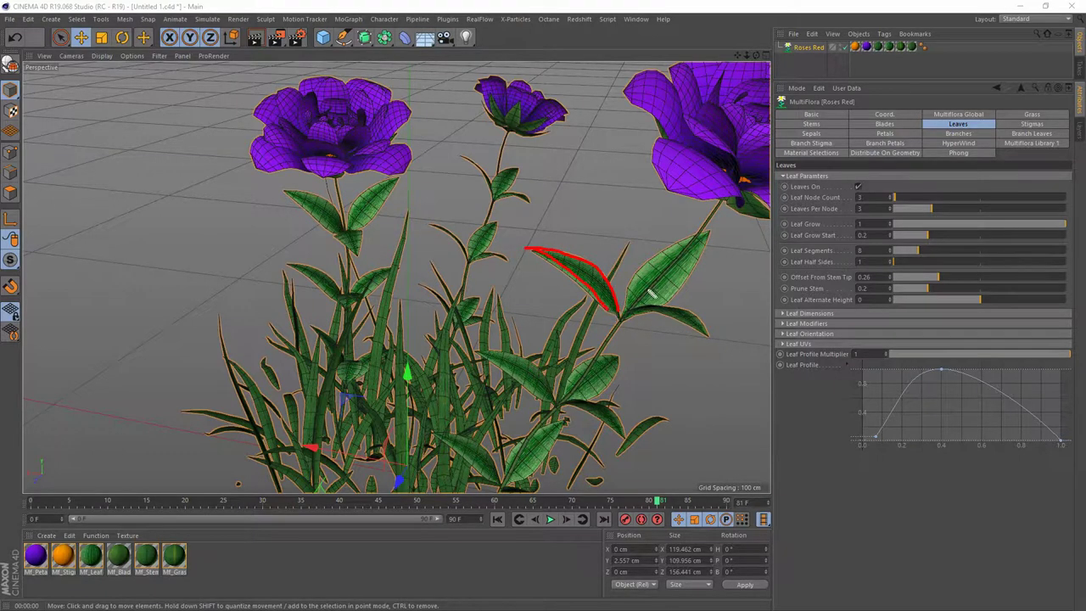
mouse_move(626, 313)
left_mouse_down()
mouse_move(694, 273)
mouse_move(628, 312)
left_mouse_up()
left_click_drag(972, 121, 976, 127)
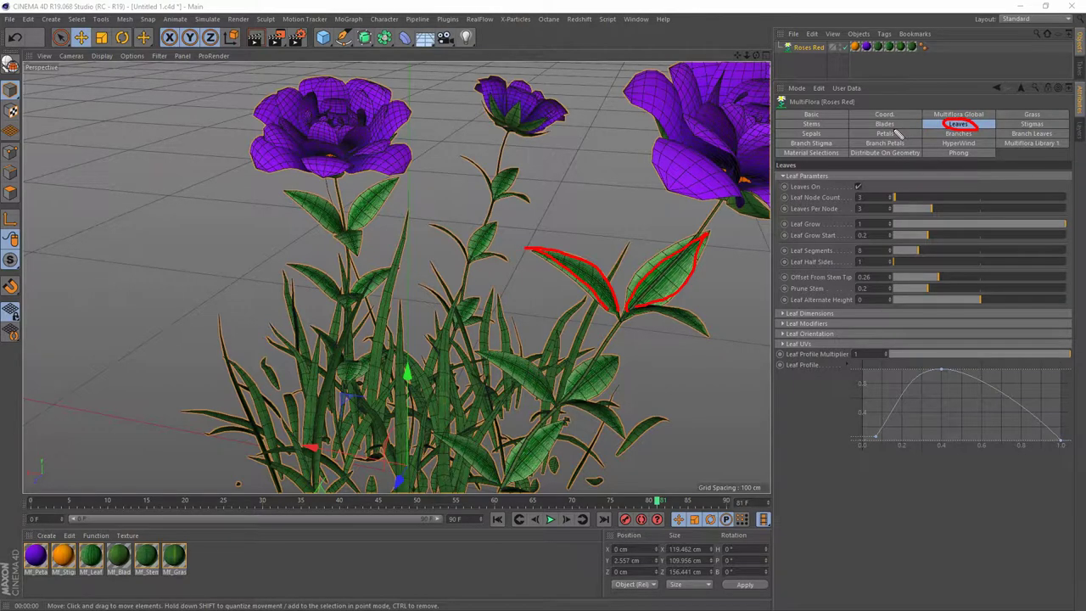
mouse_move(893, 120)
left_mouse_down()
mouse_move(874, 124)
mouse_move(887, 131)
left_mouse_up()
left_click_drag(399, 259, 371, 414)
left_click_drag(399, 268, 372, 401)
mouse_move(1046, 115)
left_mouse_down()
mouse_move(1031, 125)
mouse_move(1048, 110)
left_mouse_up()
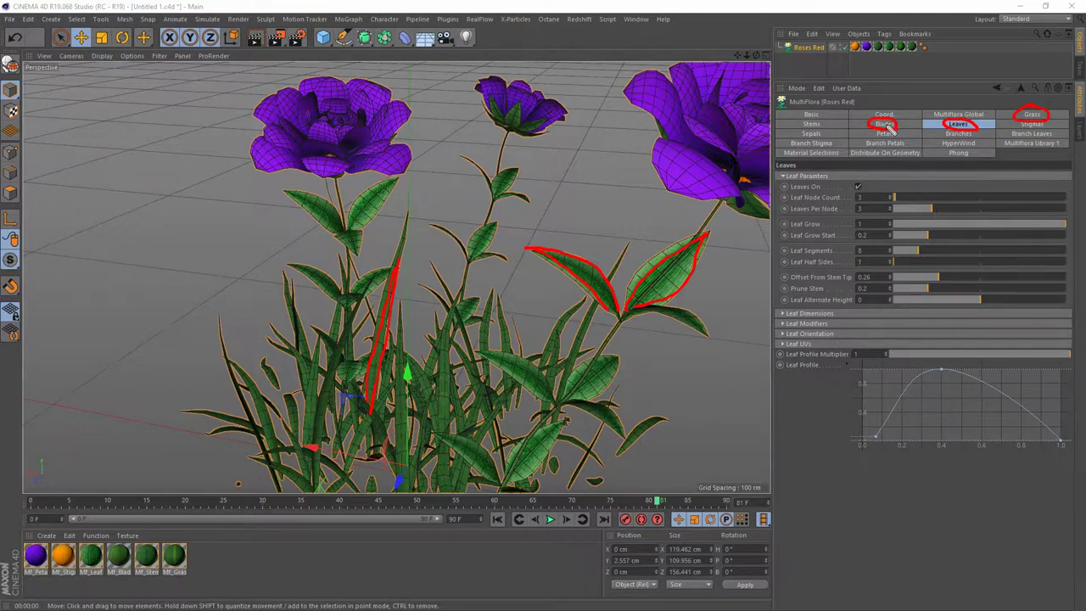
left_click_drag(879, 124, 891, 125)
key("Escape")
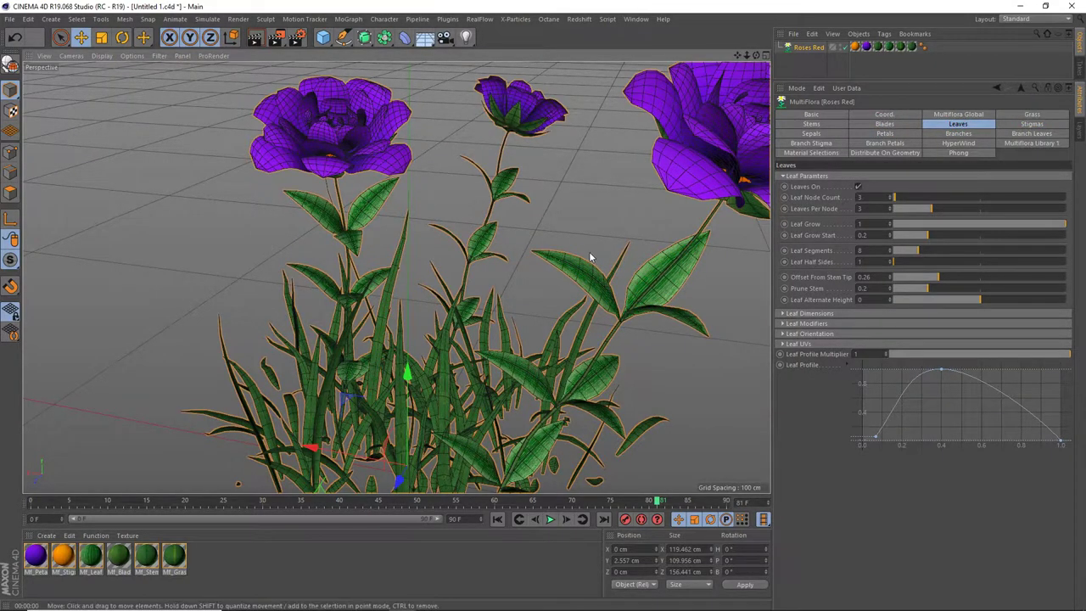
mouse_move(589, 255)
left_mouse_down("alt")
mouse_move(483, 257)
mouse_move(492, 249)
mouse_move(513, 262)
left_mouse_up("alt")
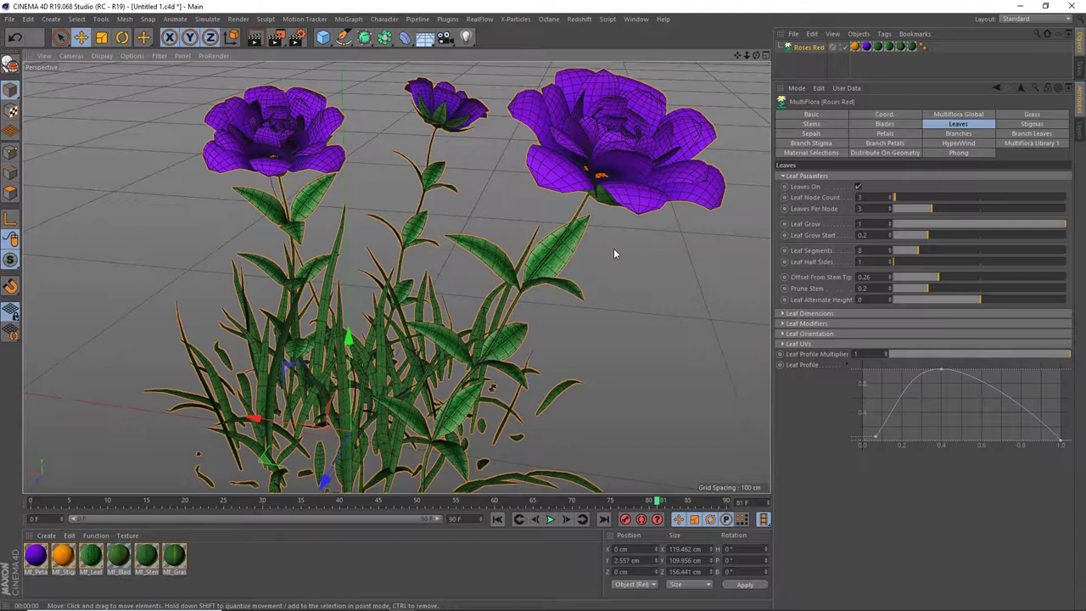
Compare the Roses Red plant with and without leaves in render previews, leaving leaves off
scroll(548, 242, "up", 2)
left_click(859, 187)
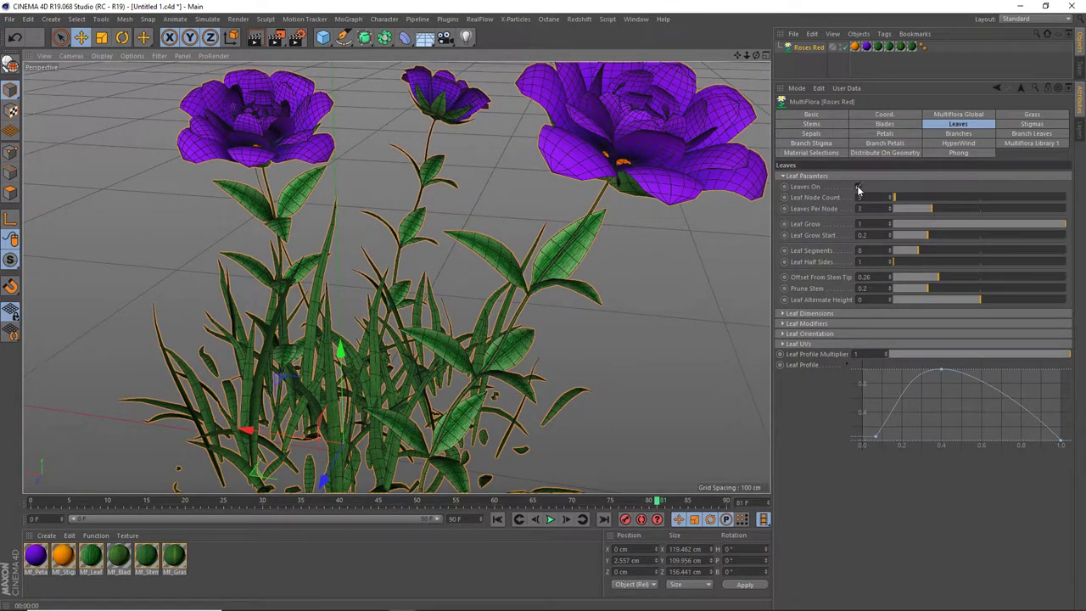
left_click(858, 187)
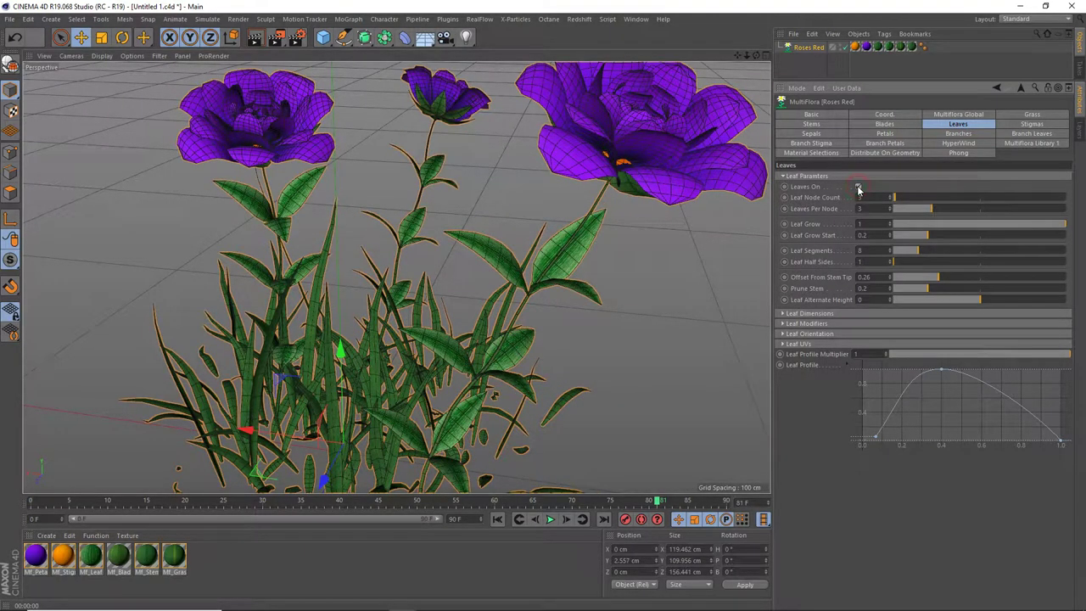
left_click(858, 187)
left_click(859, 186)
left_click(858, 187)
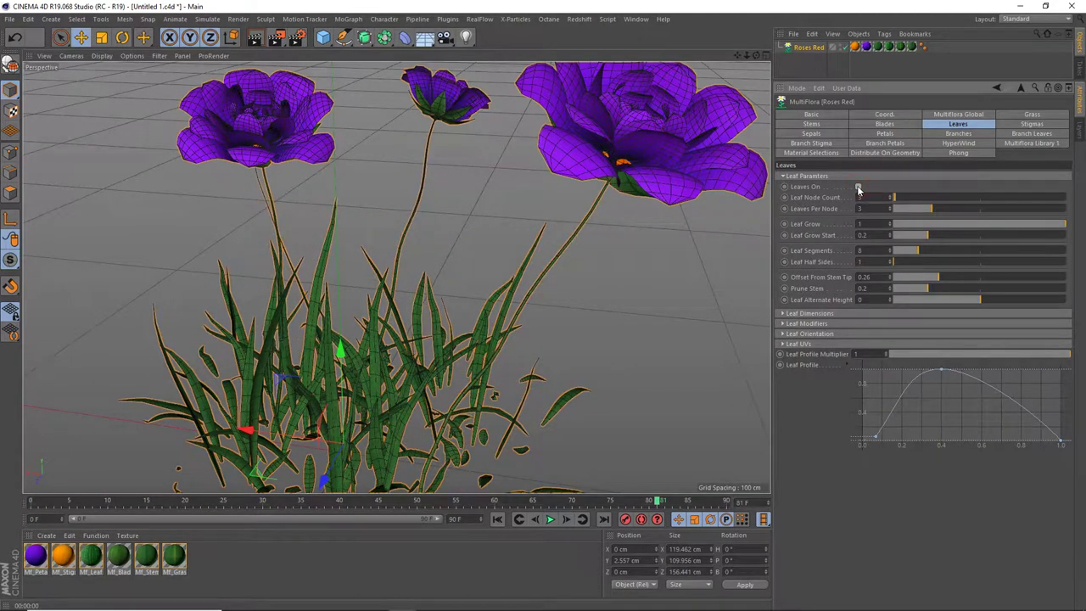
key("ctrl+r")
left_click(859, 186)
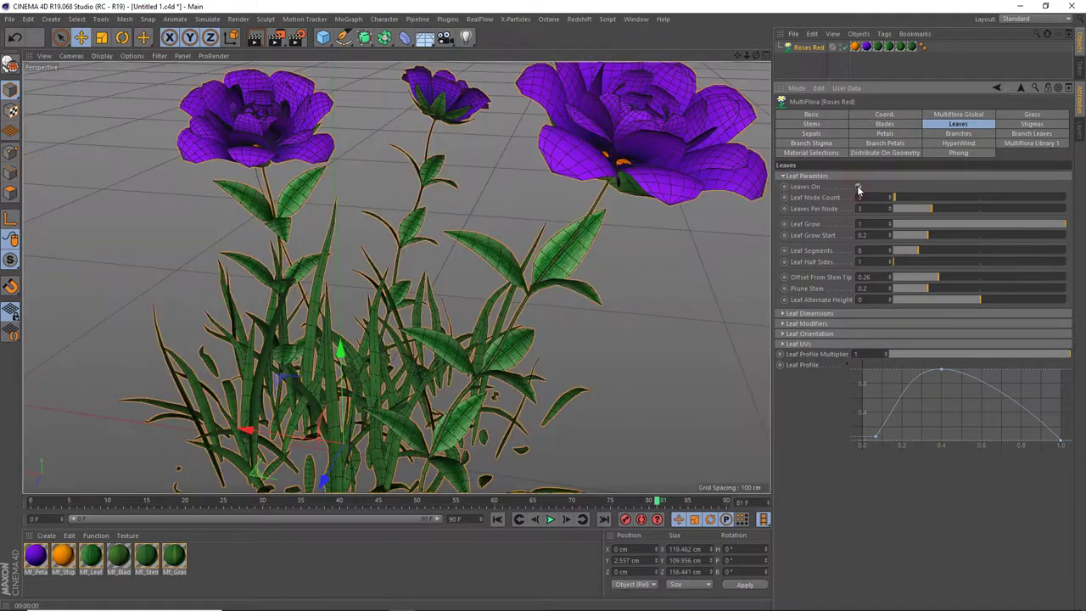
left_click(858, 187)
left_click(857, 187)
key("ctrl+r")
left_click(857, 187)
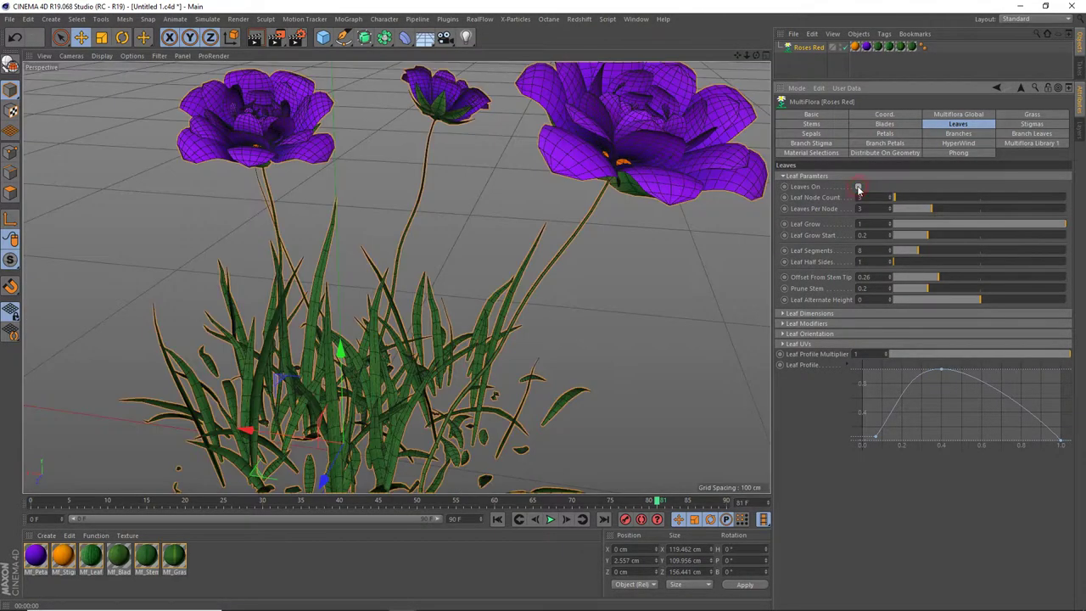
Review the Leaf Parameters, Dimensions, Modifiers and Orientation groups, collapsing each afterwards
left_click(782, 175)
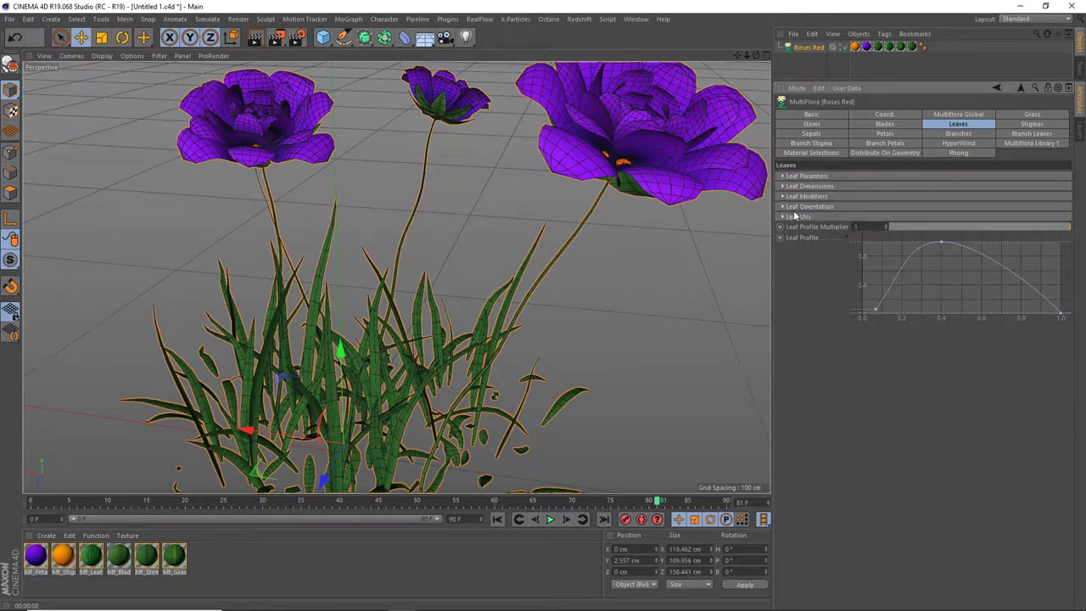
left_click(783, 177)
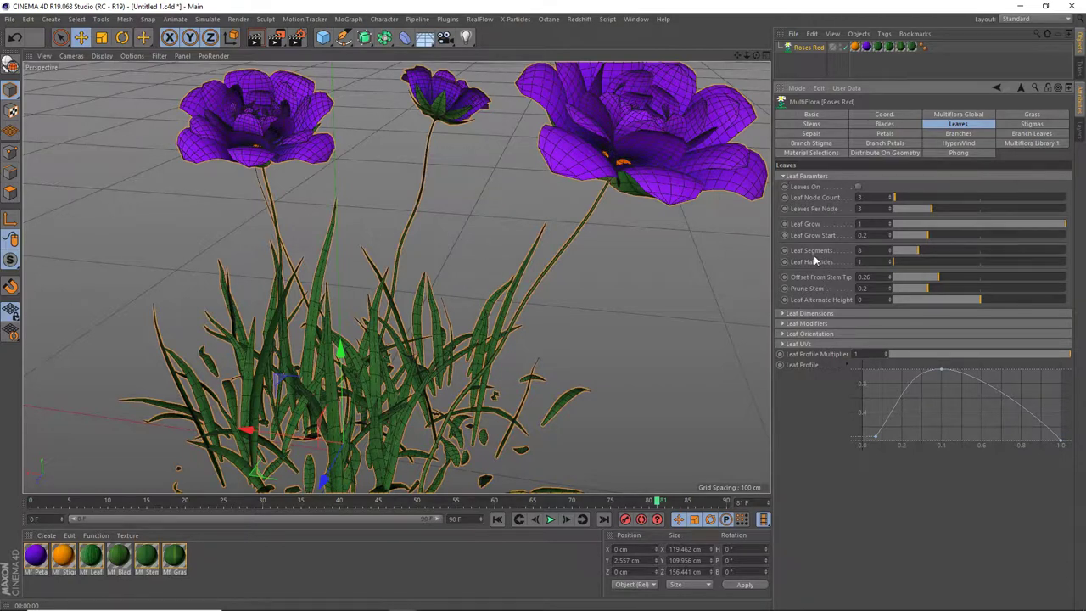
left_click(783, 177)
left_click(783, 186)
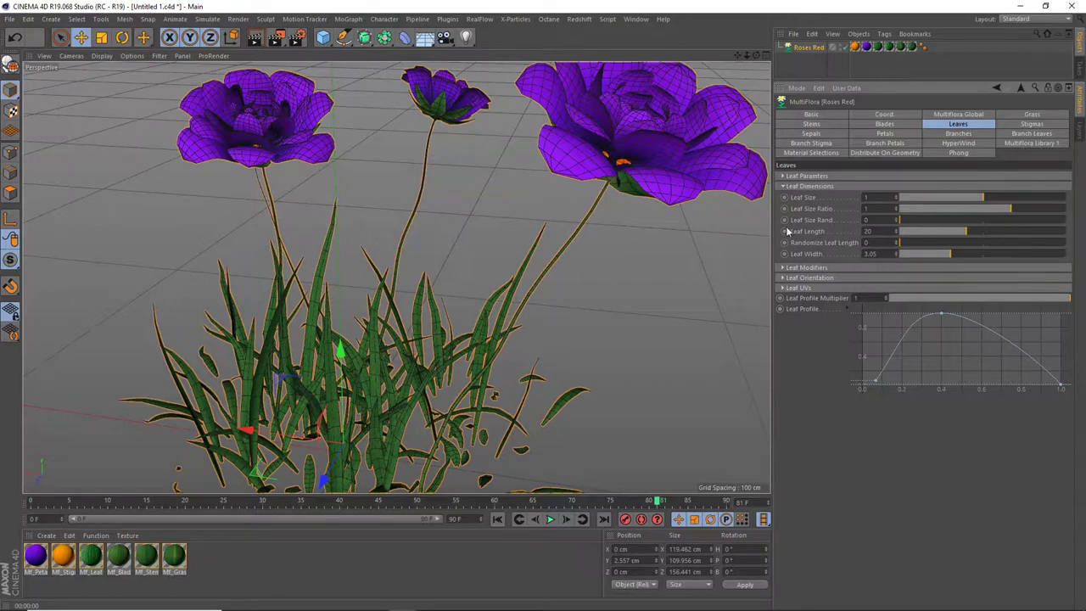
left_click(783, 187)
left_click(783, 197)
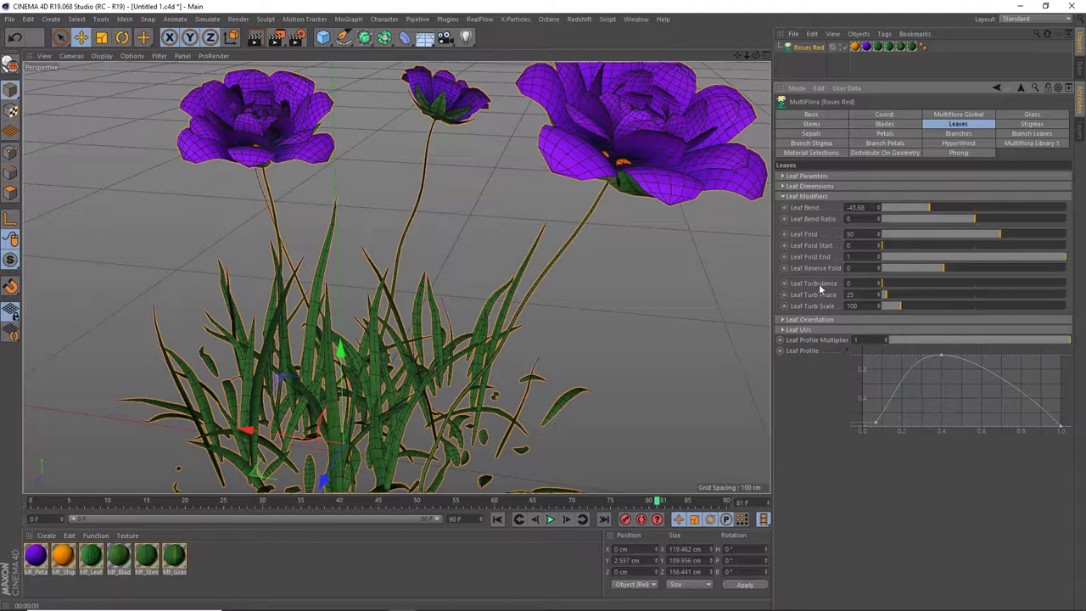
left_click(783, 197)
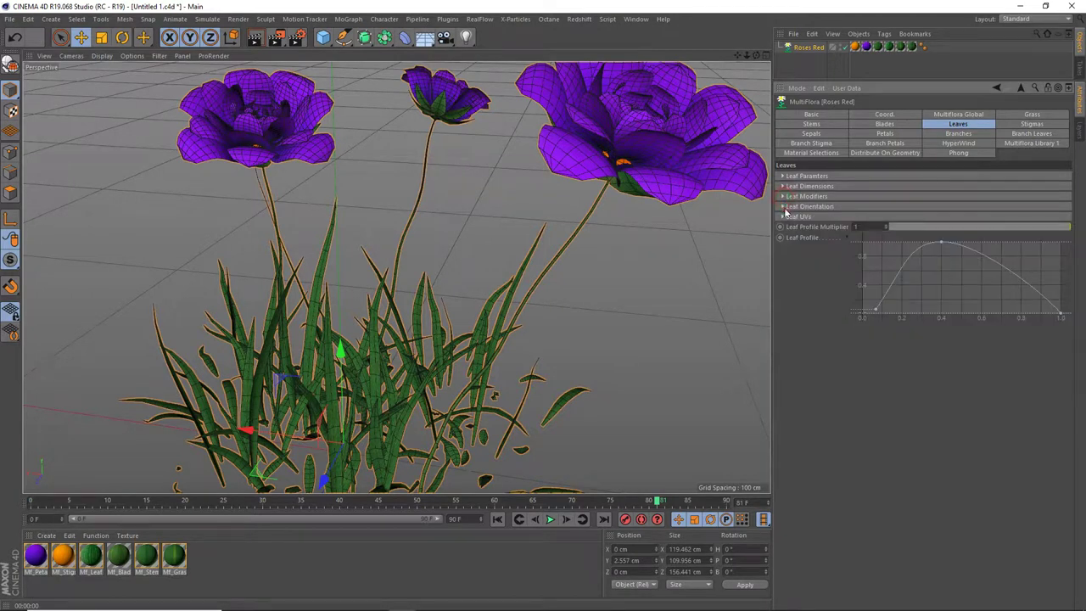
left_click(784, 207)
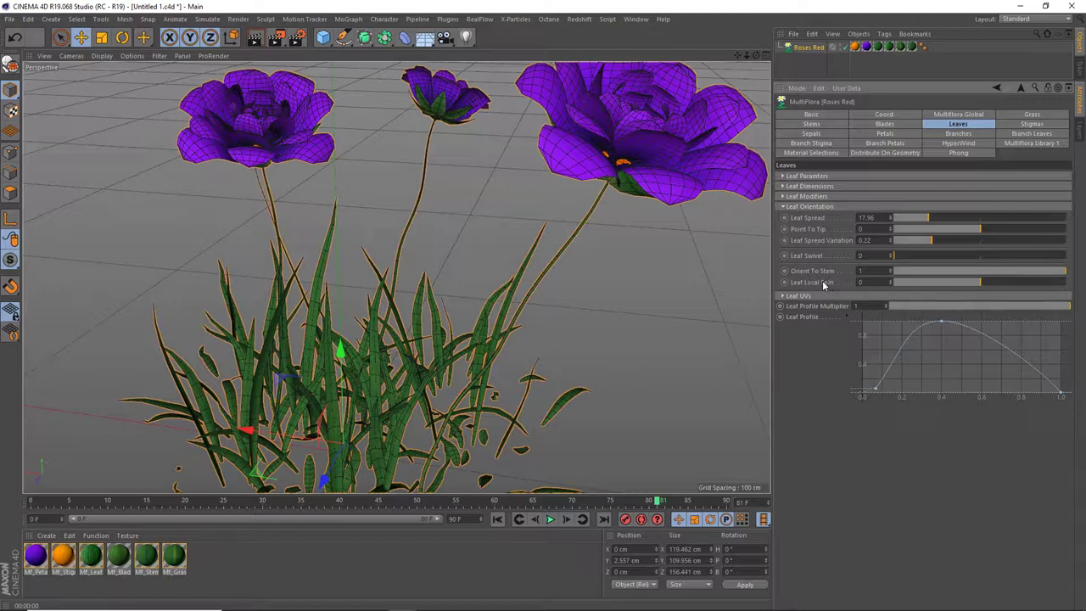
left_click(783, 207)
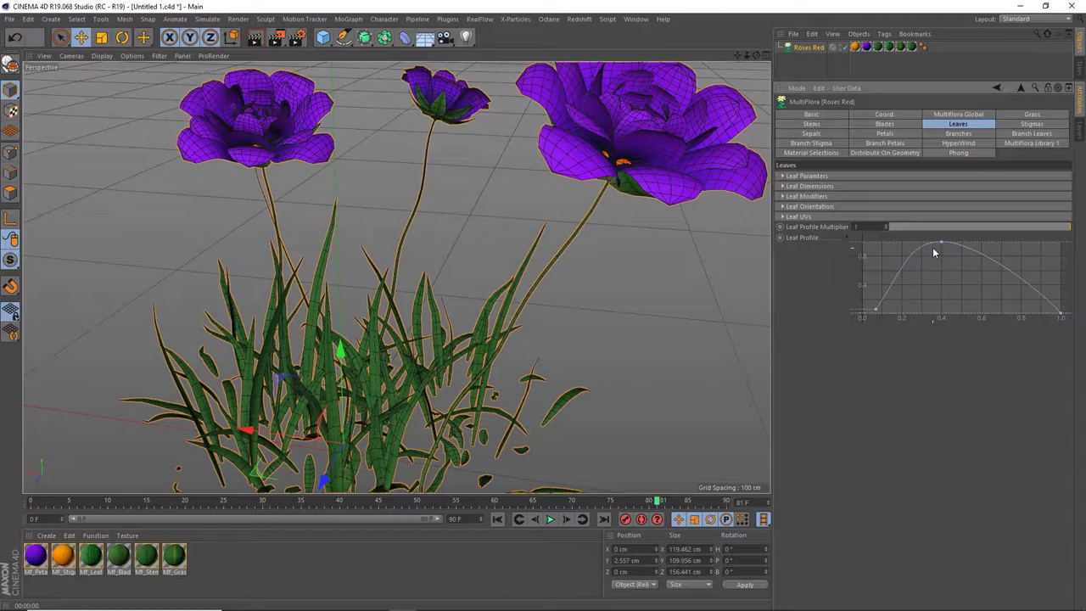
Enable Blades On in the Roses Red Blade Parameters and orbit to inspect the new blades
left_click(887, 124)
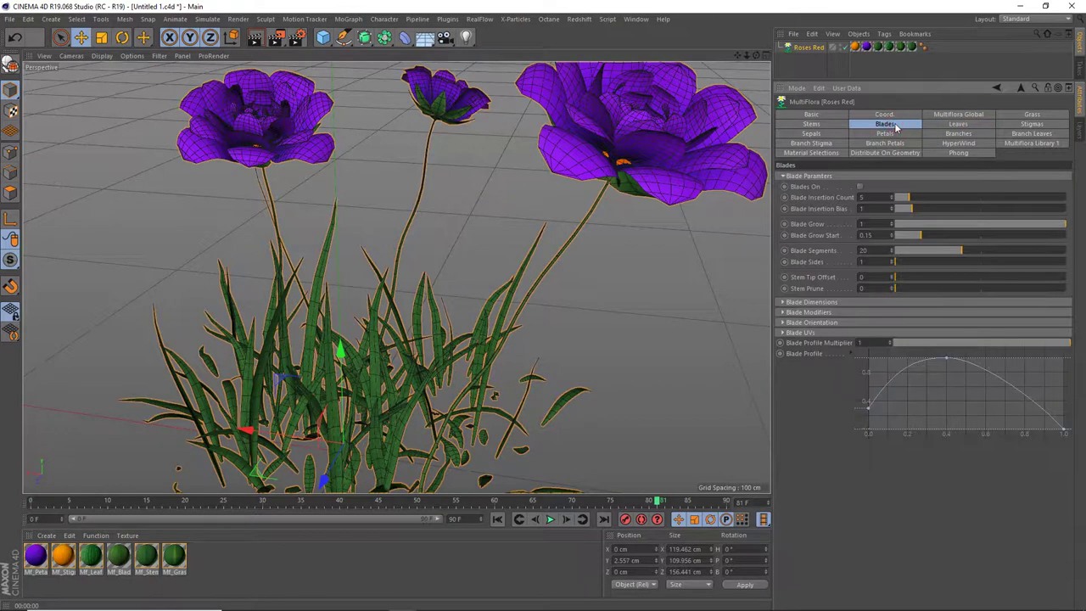
left_click(782, 177)
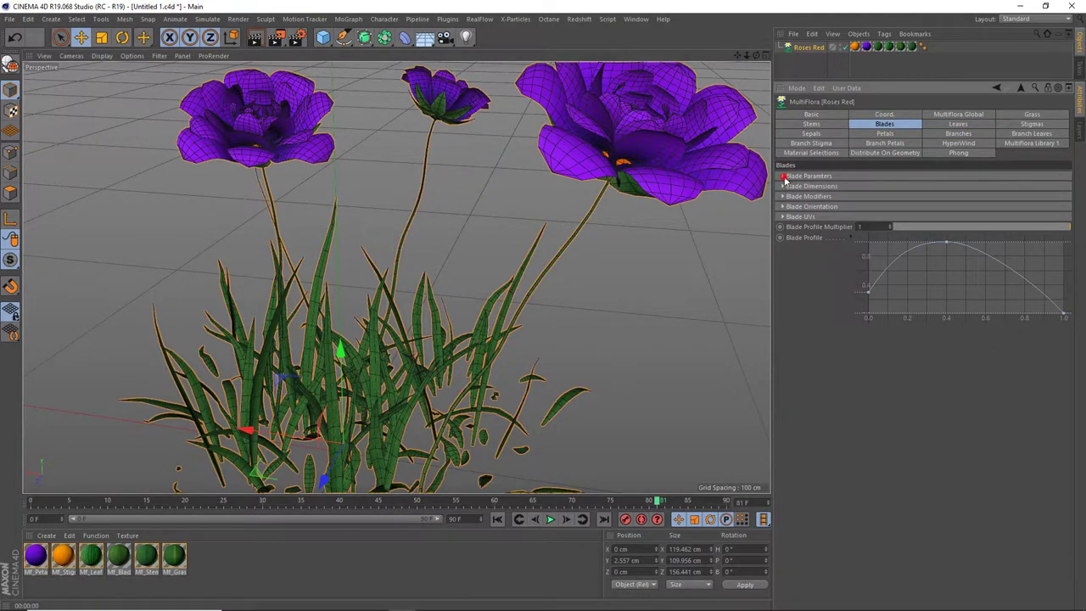
left_click(785, 176)
scroll(492, 265, "down", 3)
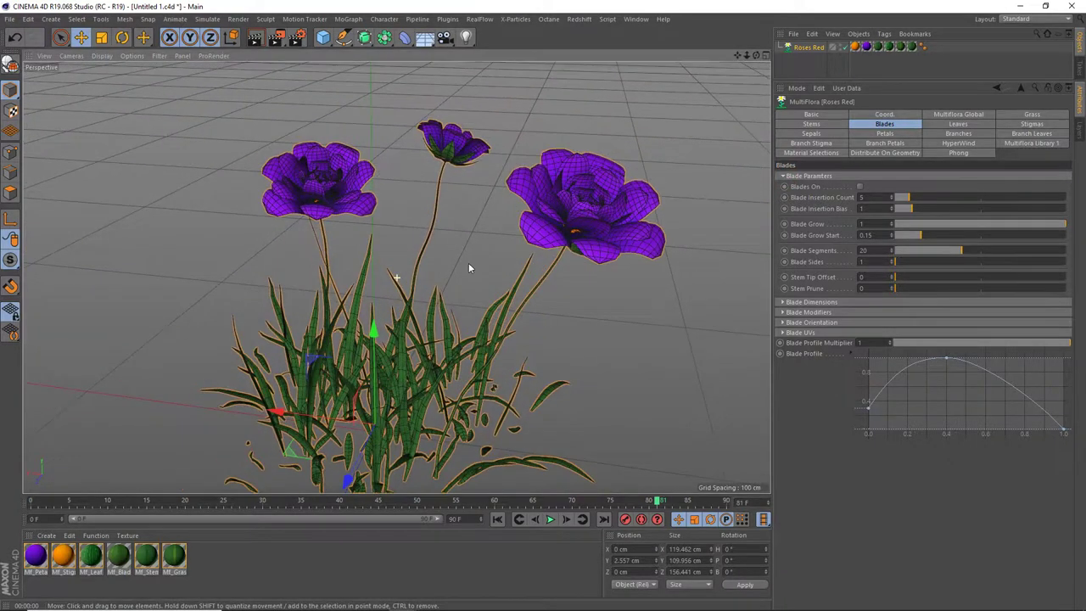
scroll(469, 260, "down", 2)
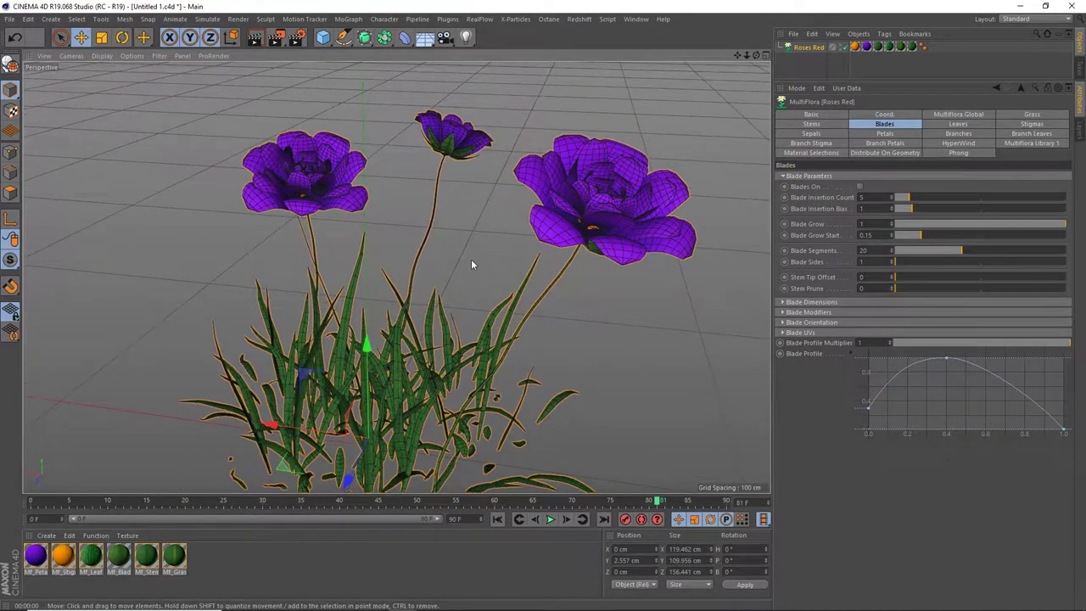
left_click(861, 187)
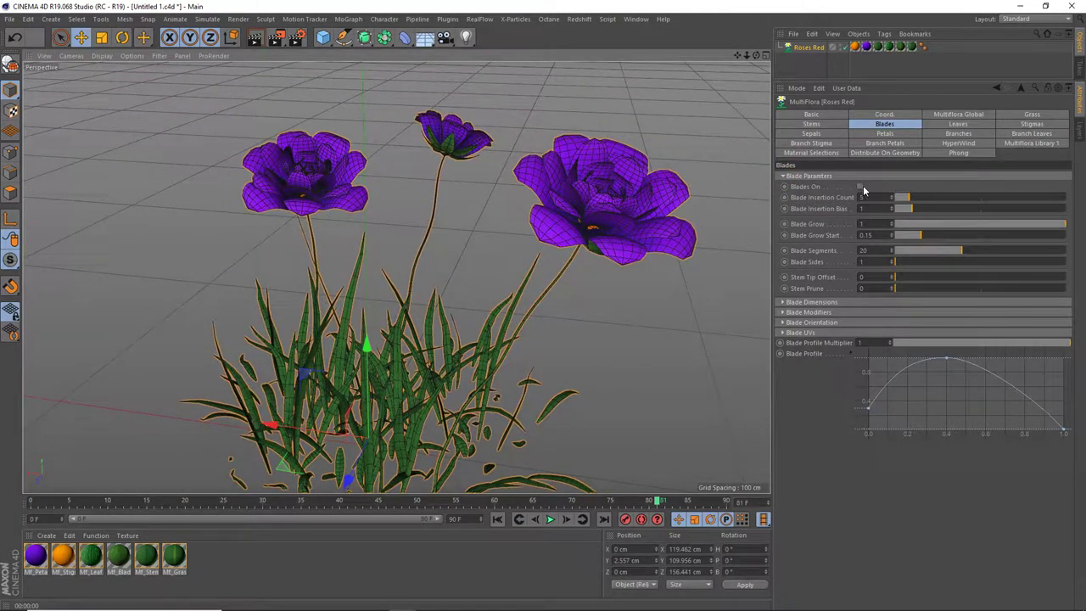
left_click(861, 187)
scroll(488, 273, "down", 2)
left_click_drag(487, 273, 558, 153, "alt")
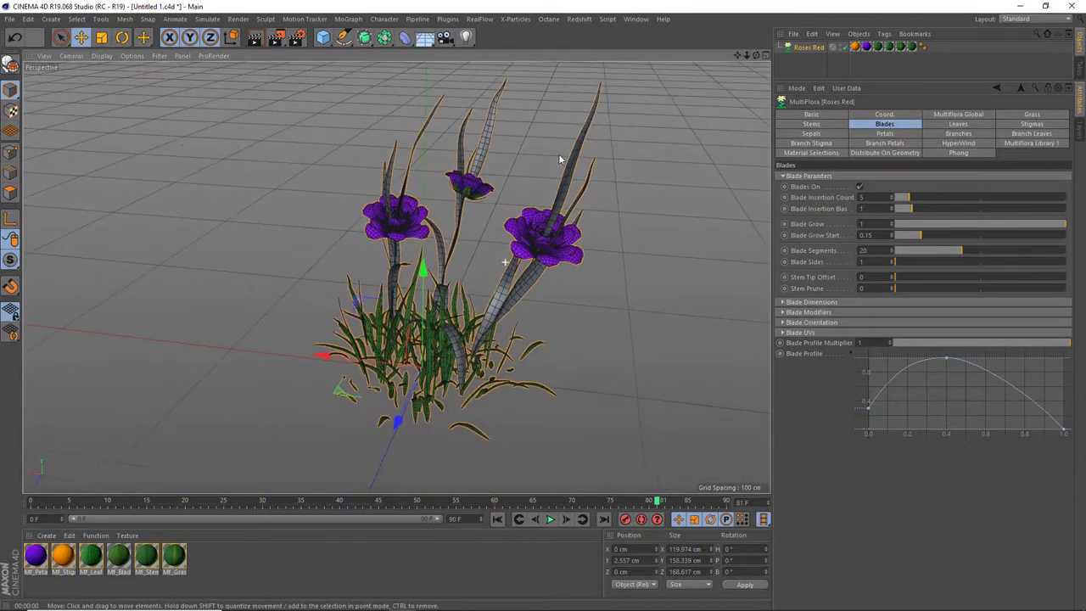
left_click_drag(494, 283, 543, 255, "alt")
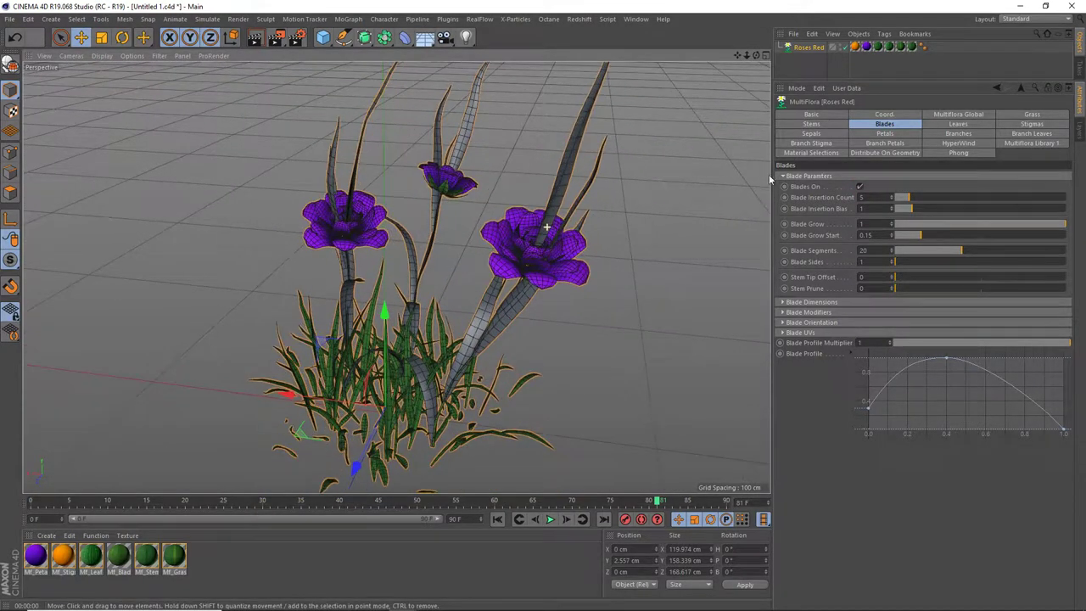
Load the Soft Brome grass preset from the MultiFlora library in place of the rose
left_click(1037, 142)
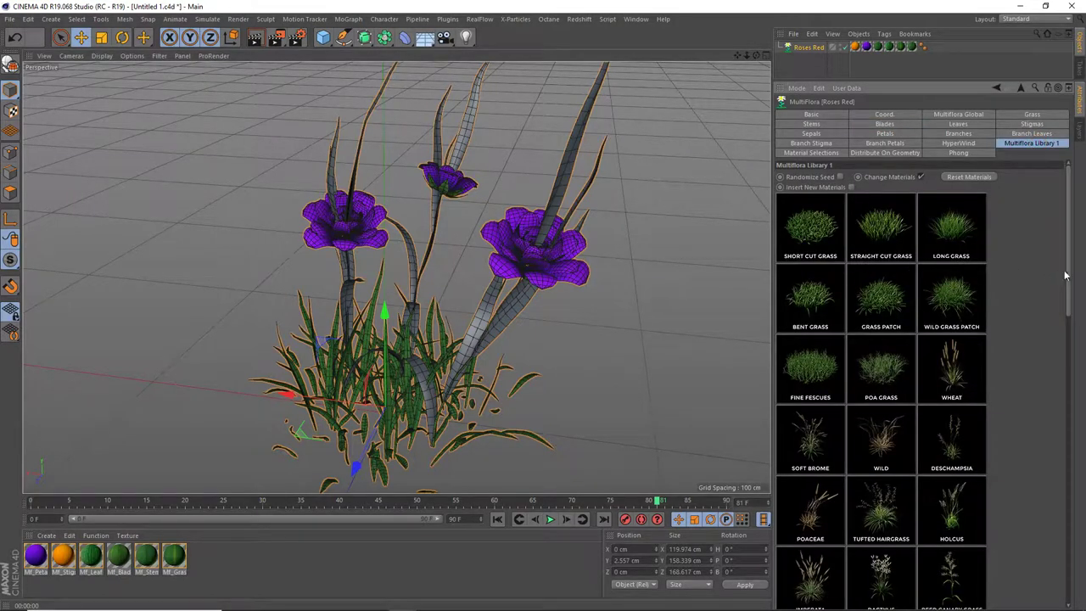
left_click_drag(1067, 281, 1060, 303)
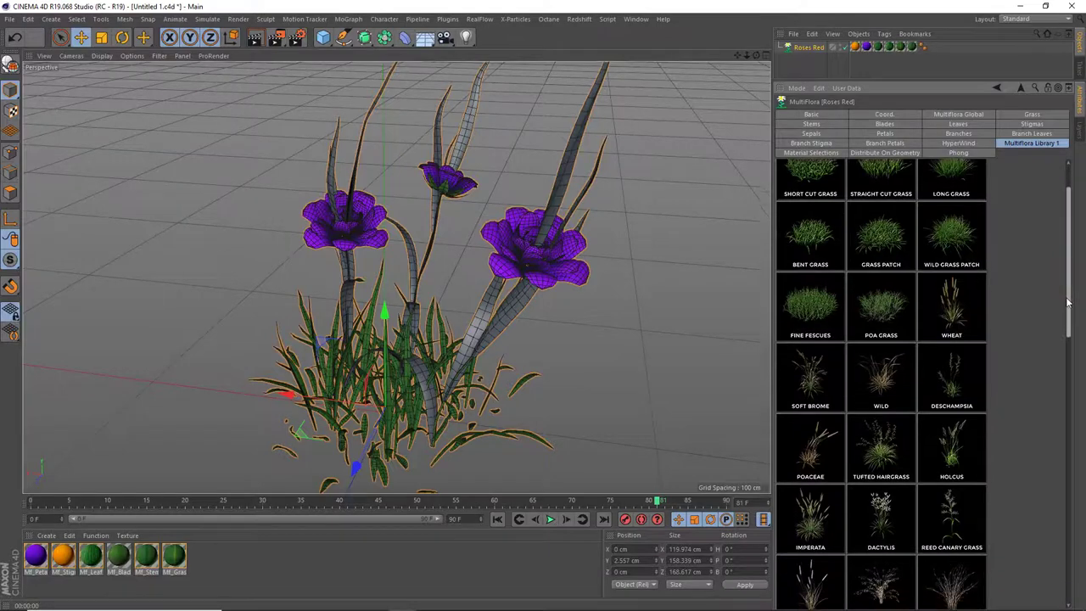
left_click(811, 364)
scroll(365, 247, "up", 2)
scroll(378, 270, "up", 3)
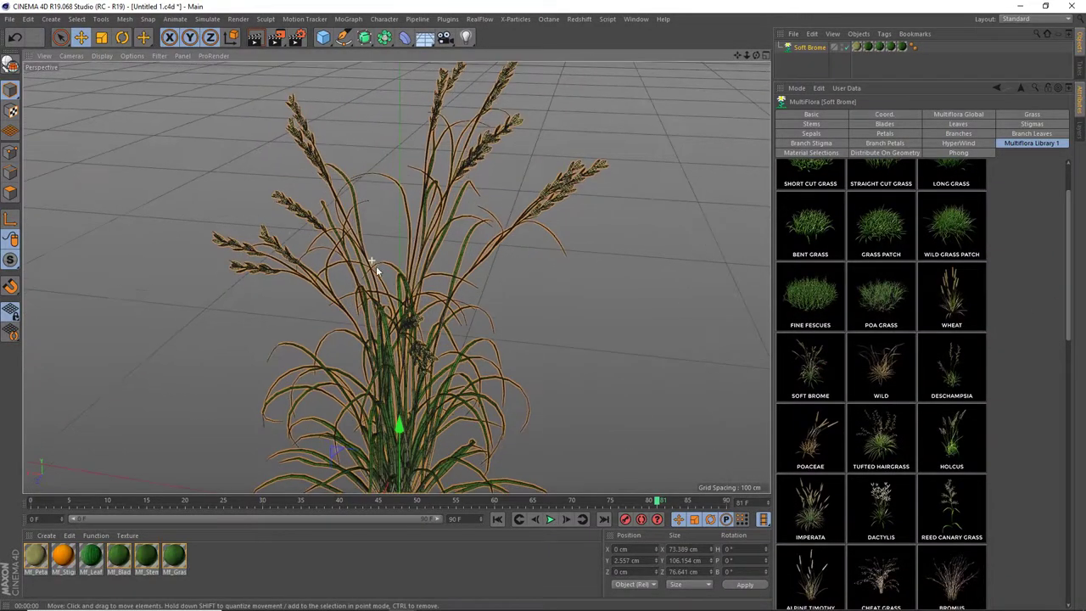
mouse_move(378, 270)
left_mouse_down("alt")
mouse_move(387, 285)
mouse_move(416, 249)
mouse_move(405, 257)
mouse_move(478, 229)
mouse_move(449, 230)
mouse_move(441, 241)
mouse_move(470, 252)
mouse_move(402, 273)
mouse_move(482, 254)
left_mouse_up("alt")
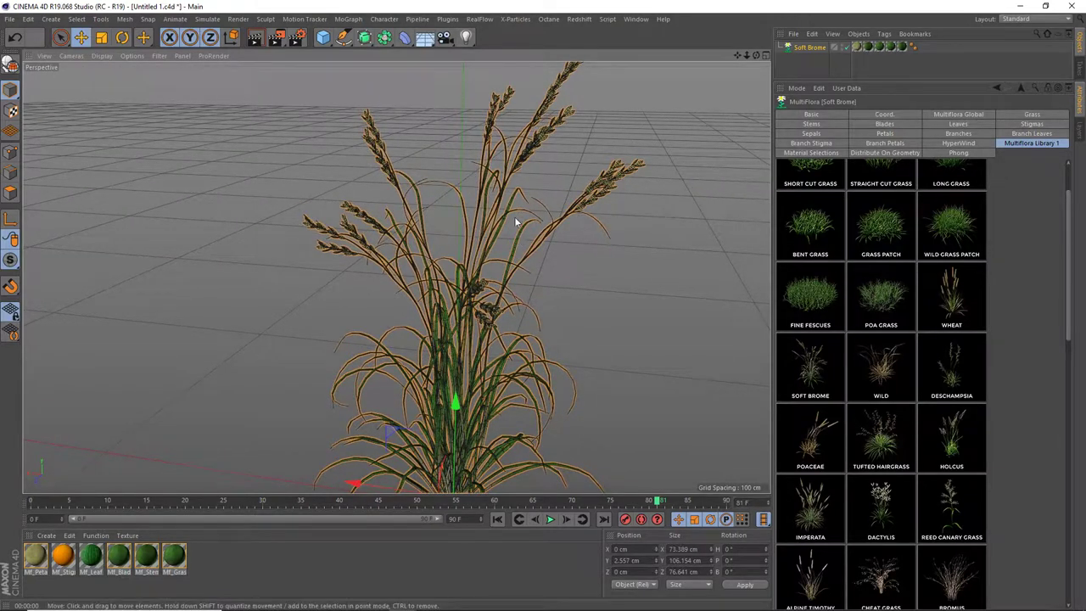
Render a preview of the Soft Brome grass and zoom in to inspect it
key("ctrl+r")
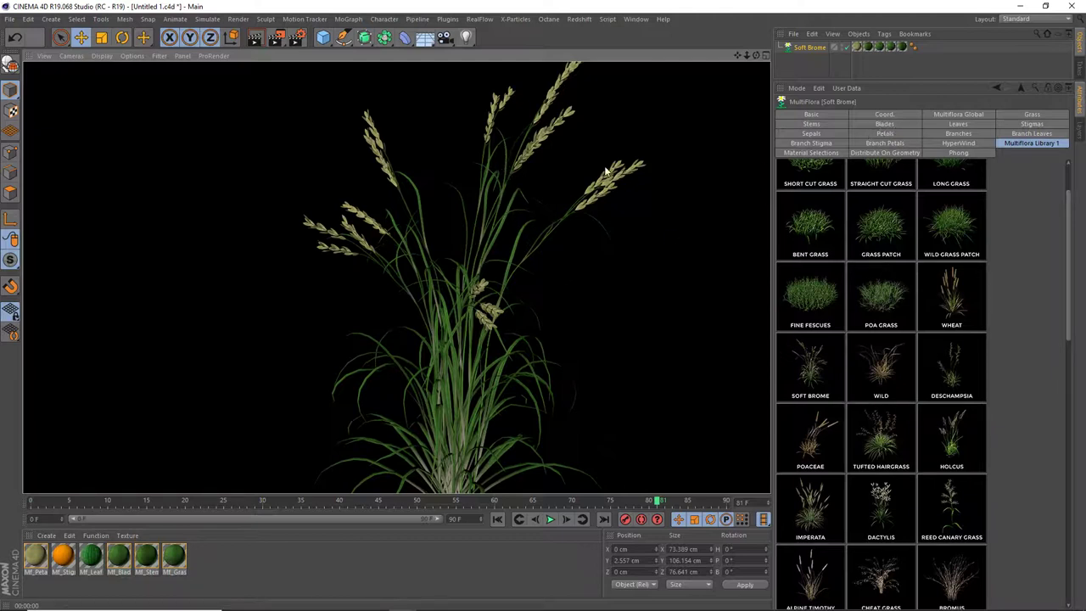
scroll(506, 174, "up", 1)
scroll(506, 152, "up", 3)
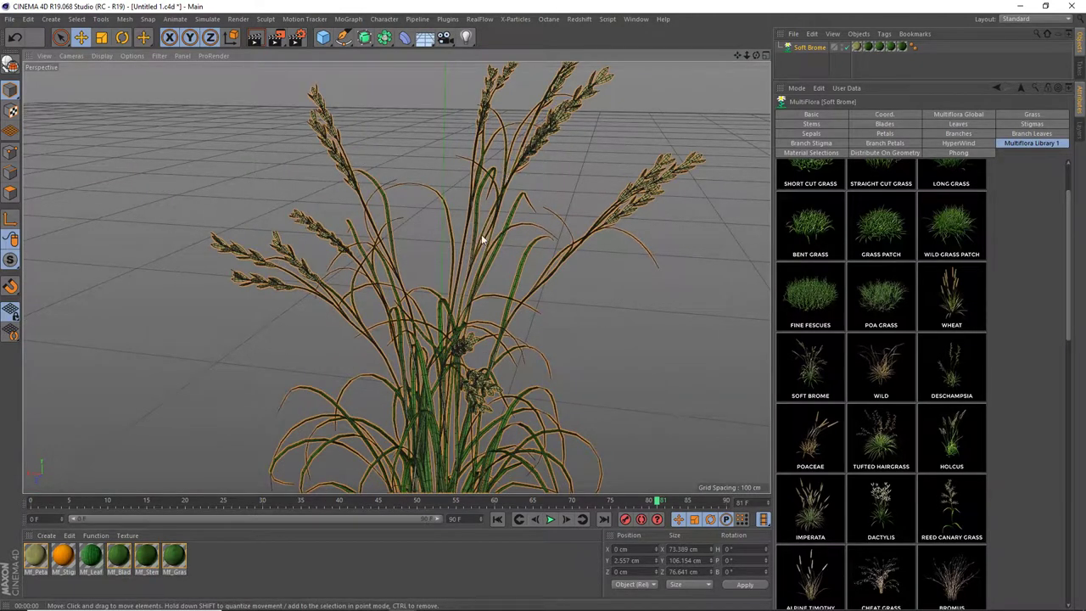
scroll(480, 243, "up", 2)
scroll(537, 204, "up", 1)
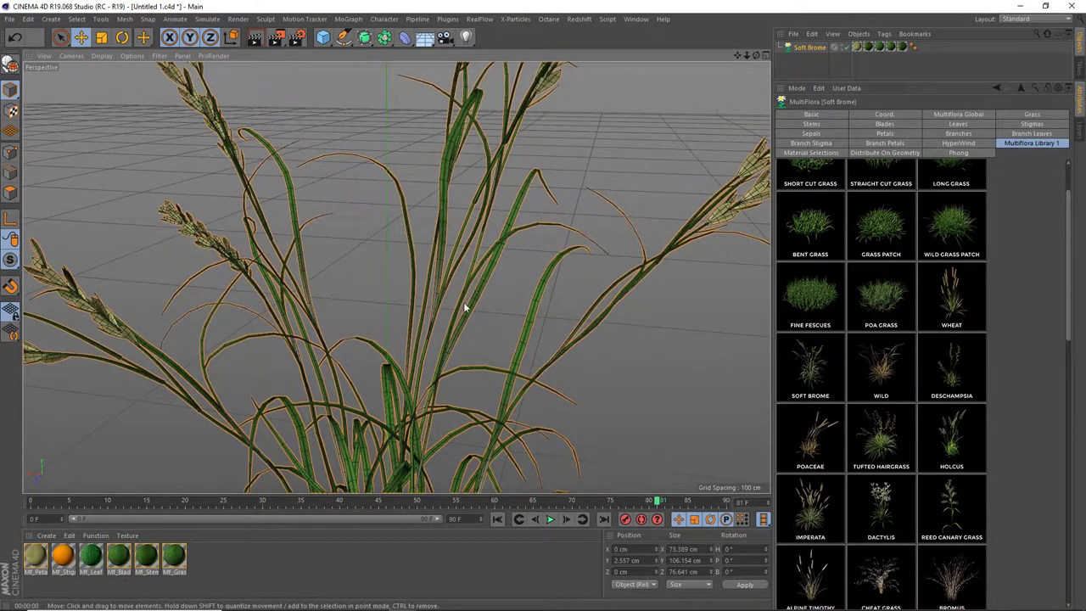
mouse_move(509, 354)
left_mouse_down("alt")
mouse_move(531, 347)
mouse_move(509, 357)
left_mouse_up("alt")
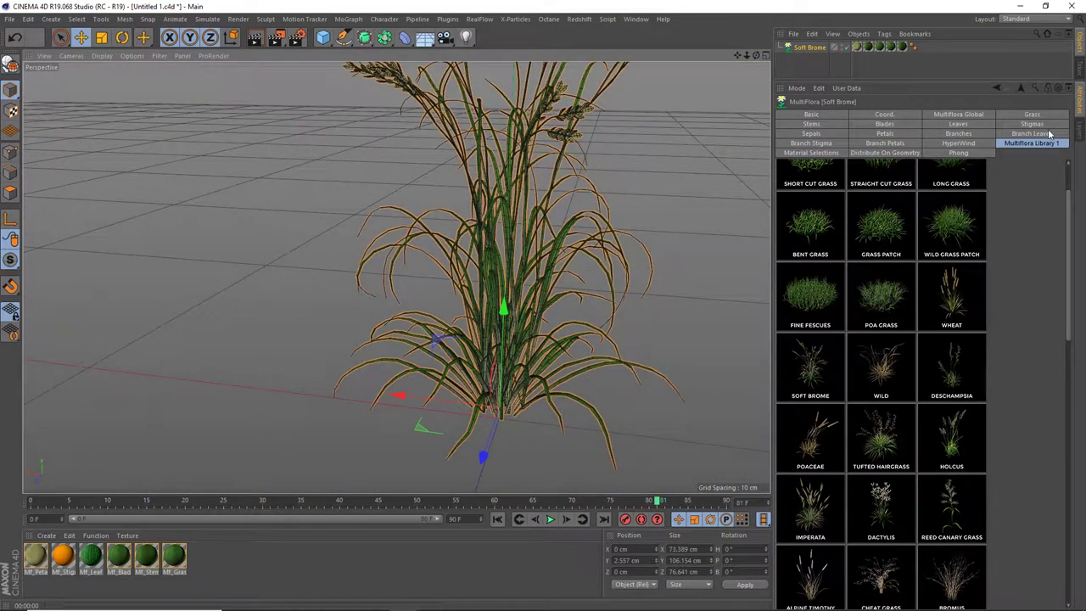
Leave Grass On unchecked for Soft Brome and render to confirm only seed-headed stems remain
left_click(1030, 114)
left_click(885, 187)
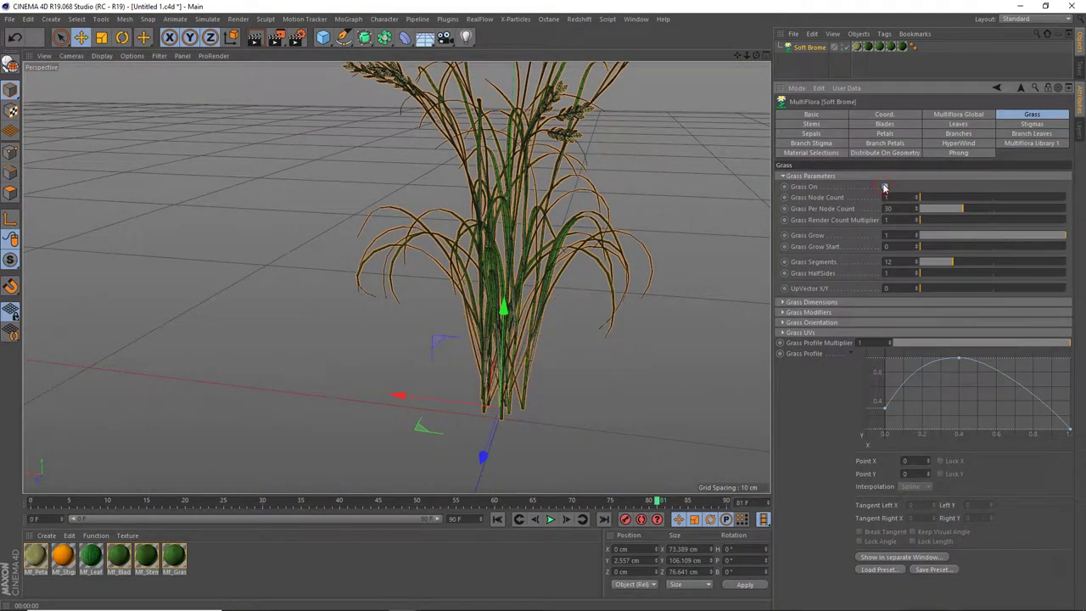
left_click(885, 186)
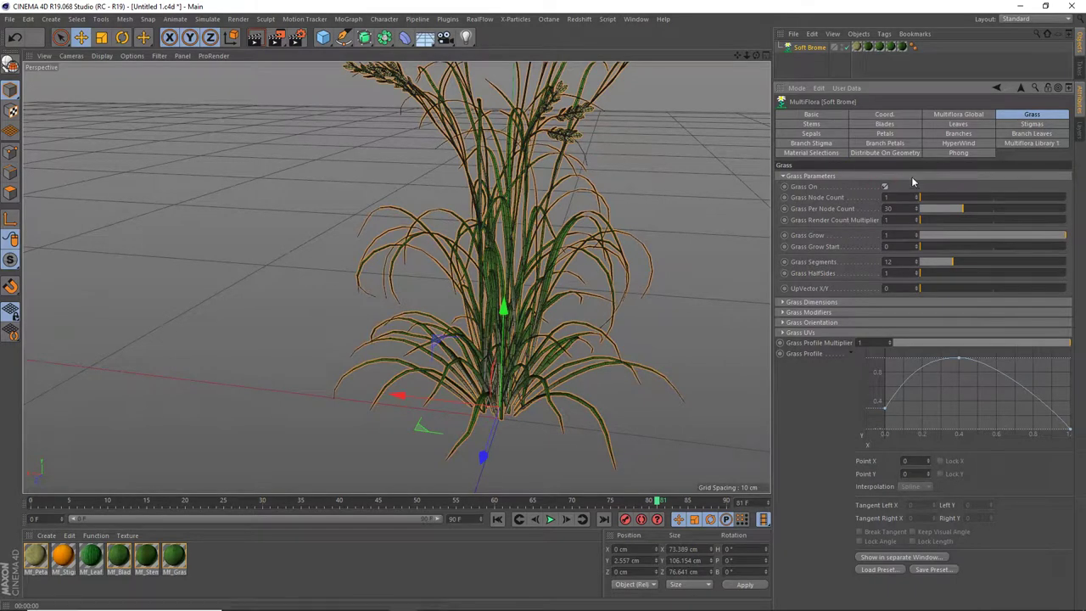
left_click(885, 187)
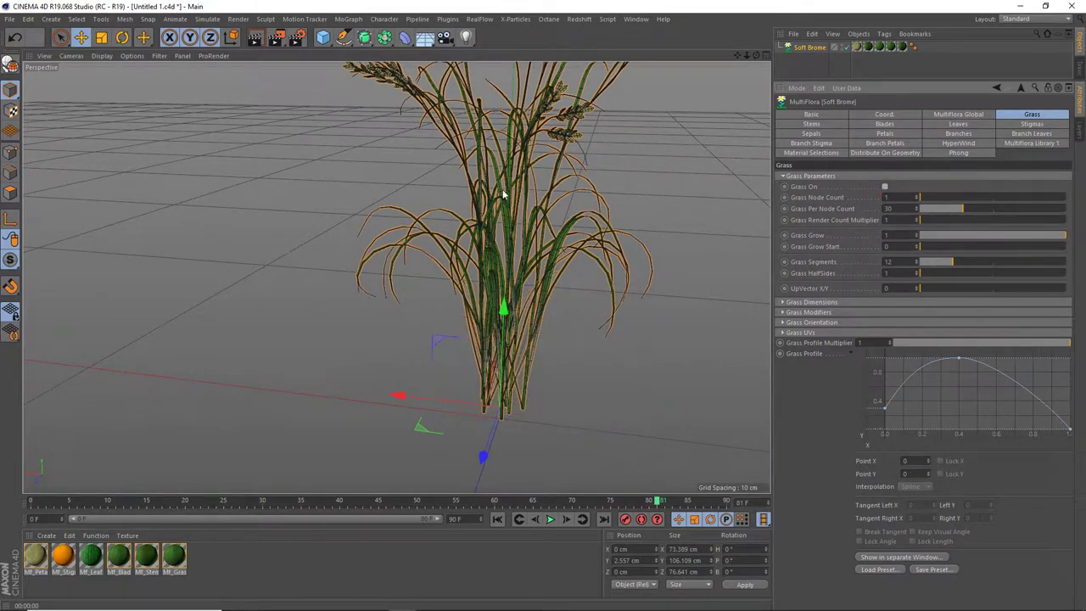
key("ctrl+r")
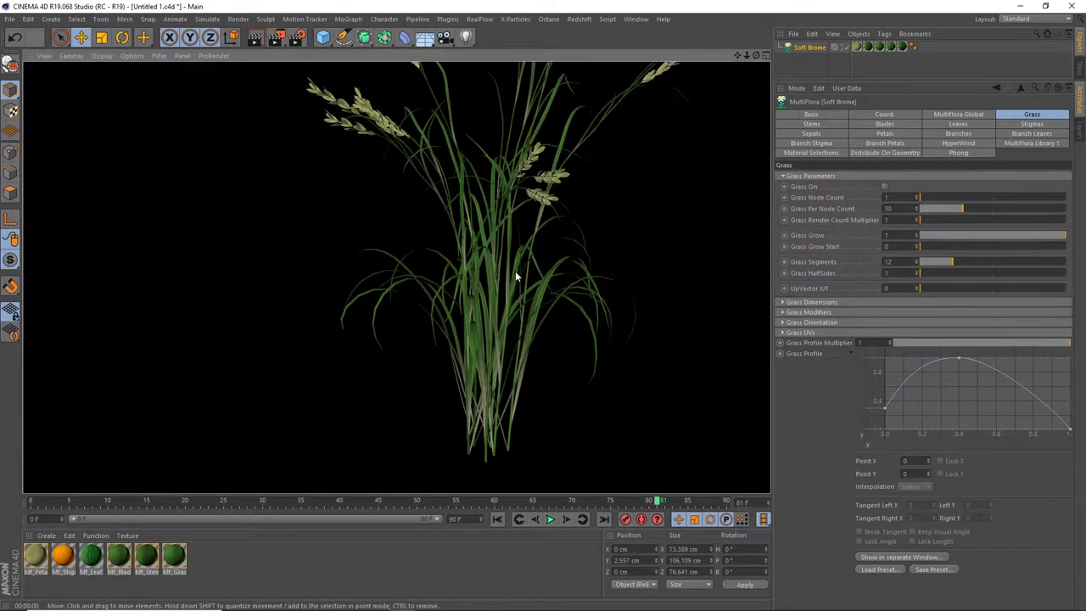
Compare Soft Brome renders with Blades On off and on, ending with blades enabled
left_click(885, 124)
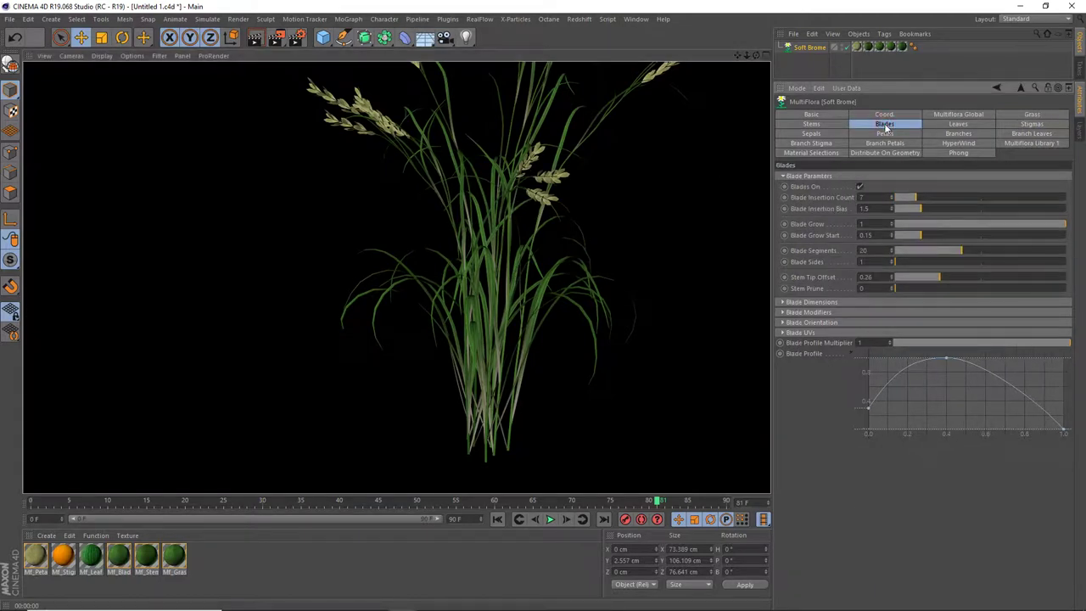
left_click(859, 187)
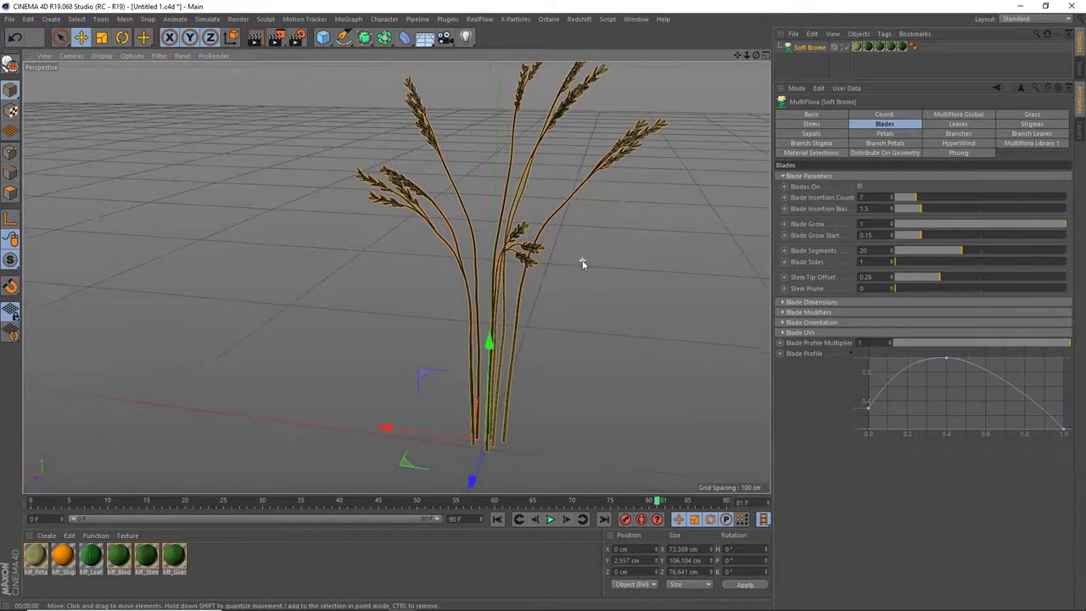
key("ctrl+r")
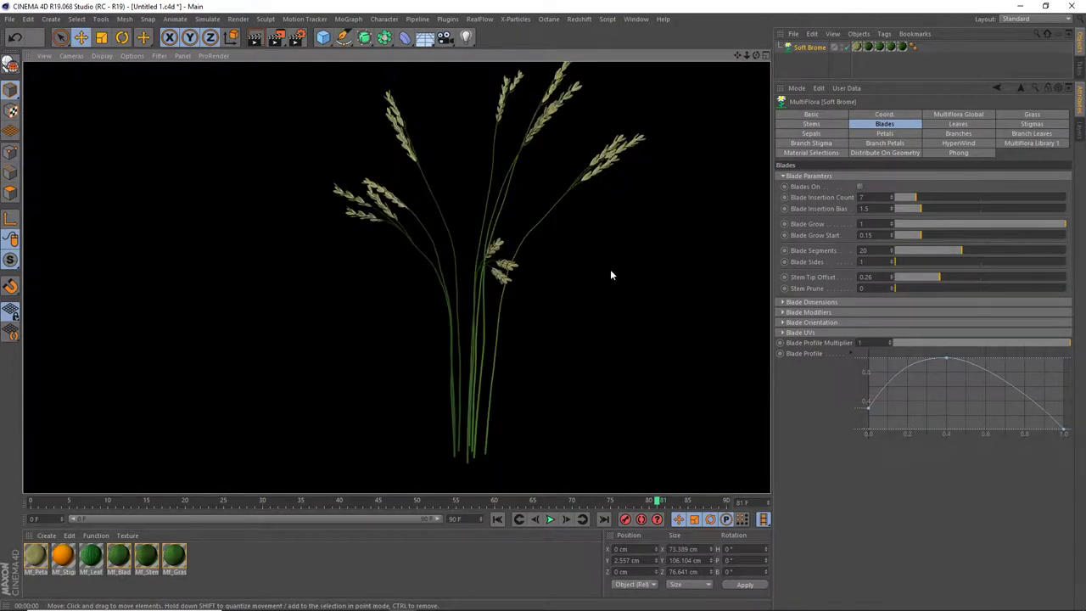
left_click(861, 186)
key("ctrl+r")
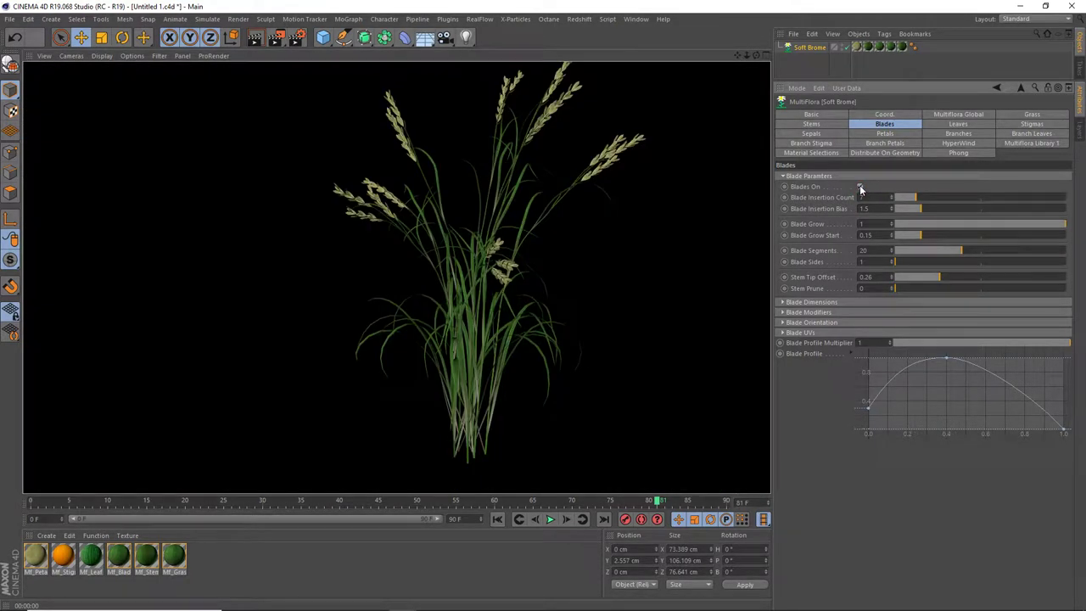
Review the blade size, bend and orientation groups, then show the Soft Brome Leaves settings
left_click(957, 125)
left_click(886, 125)
left_click(783, 177)
left_click(783, 177)
left_click(783, 177)
left_click(783, 186)
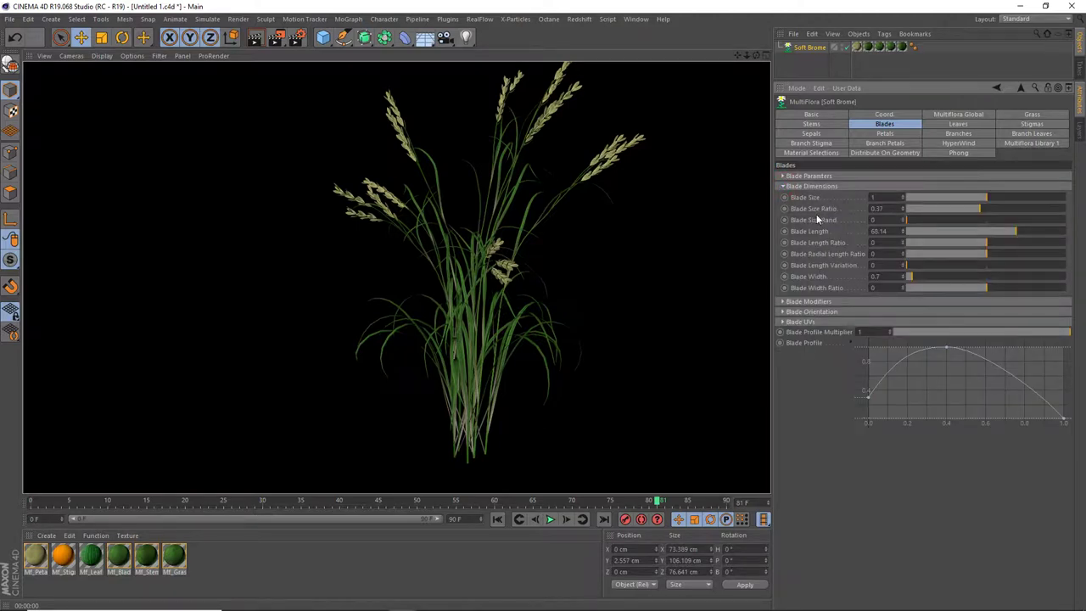
left_click(783, 186)
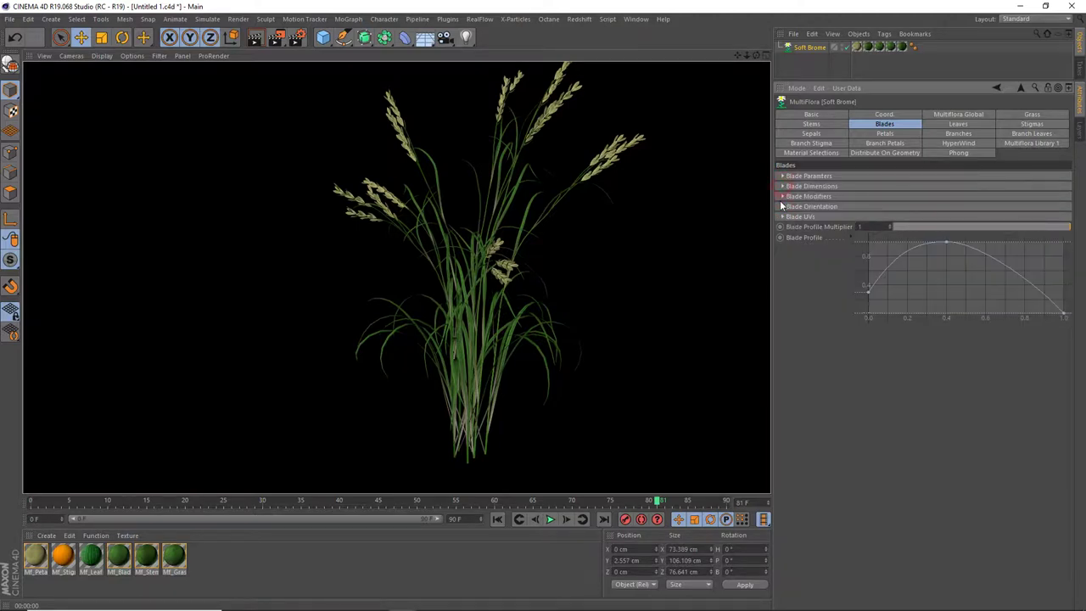
left_click(784, 196)
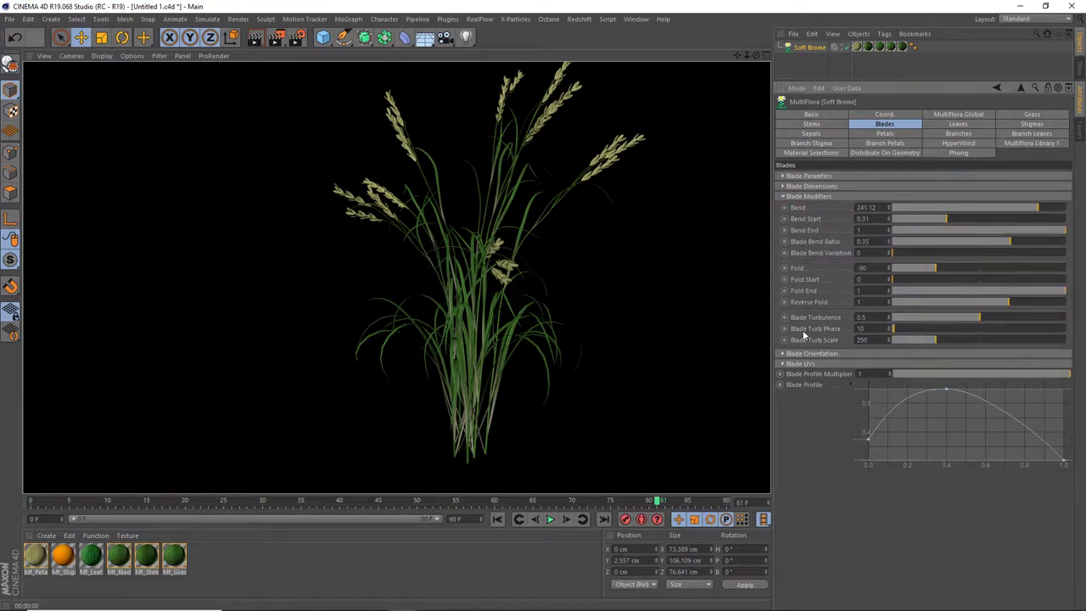
left_click(783, 196)
left_click(783, 208)
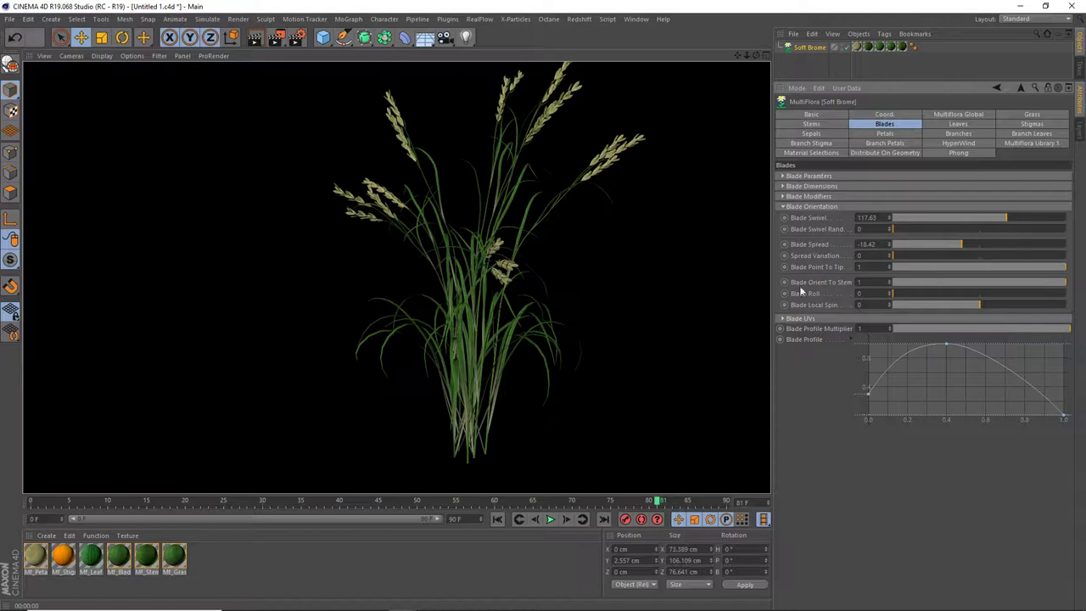
left_click(783, 206)
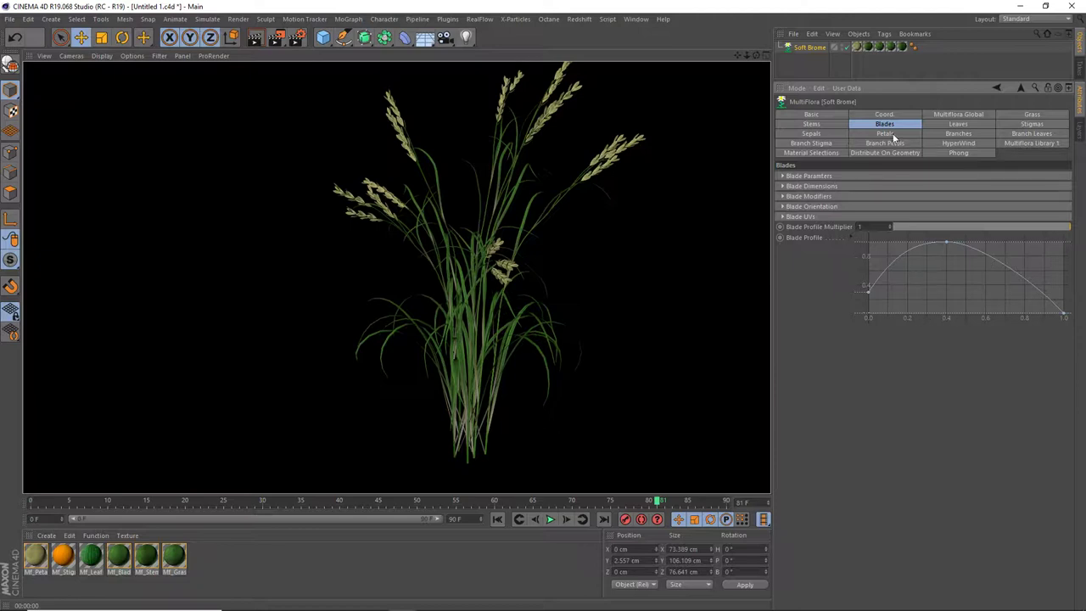
left_click(951, 125)
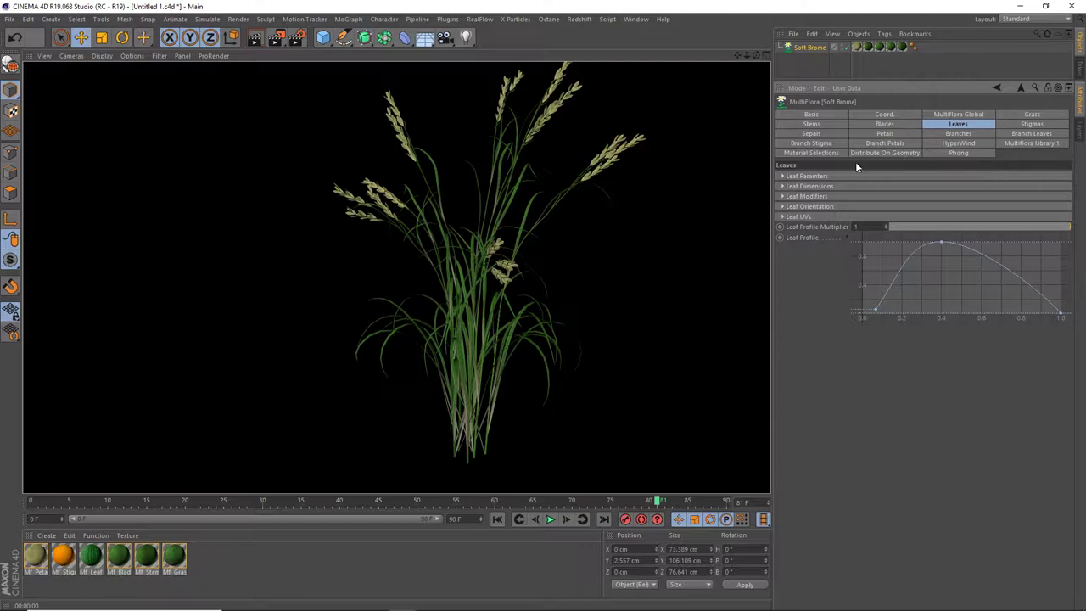
Clear the render, re-enable Grass On for Soft Brome, and zoom in on the fuller base
left_click(899, 126)
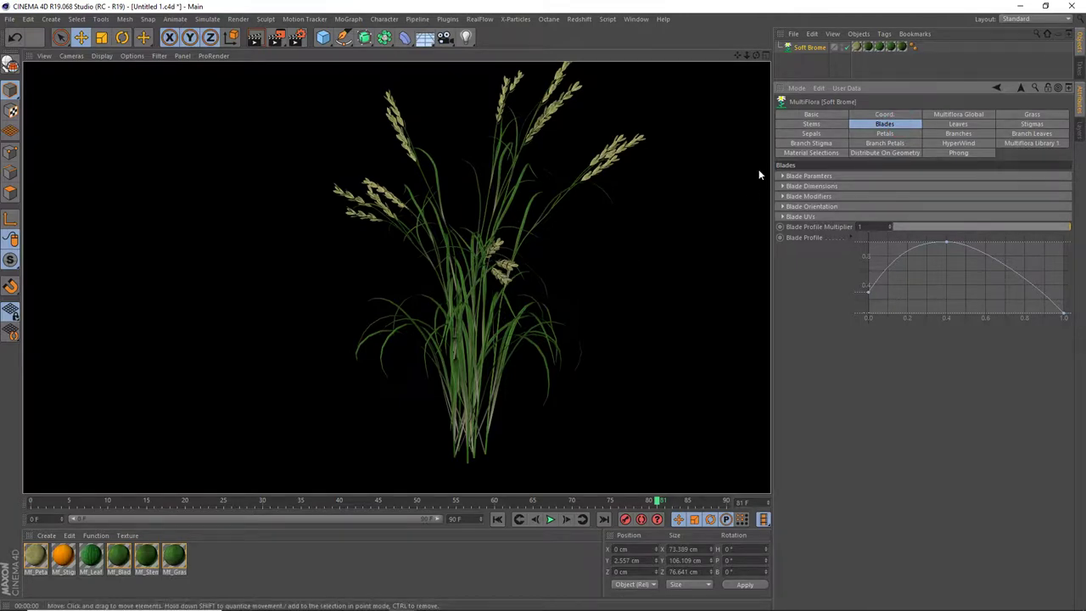
left_click(477, 275)
left_click_drag(483, 293, 517, 288, "alt")
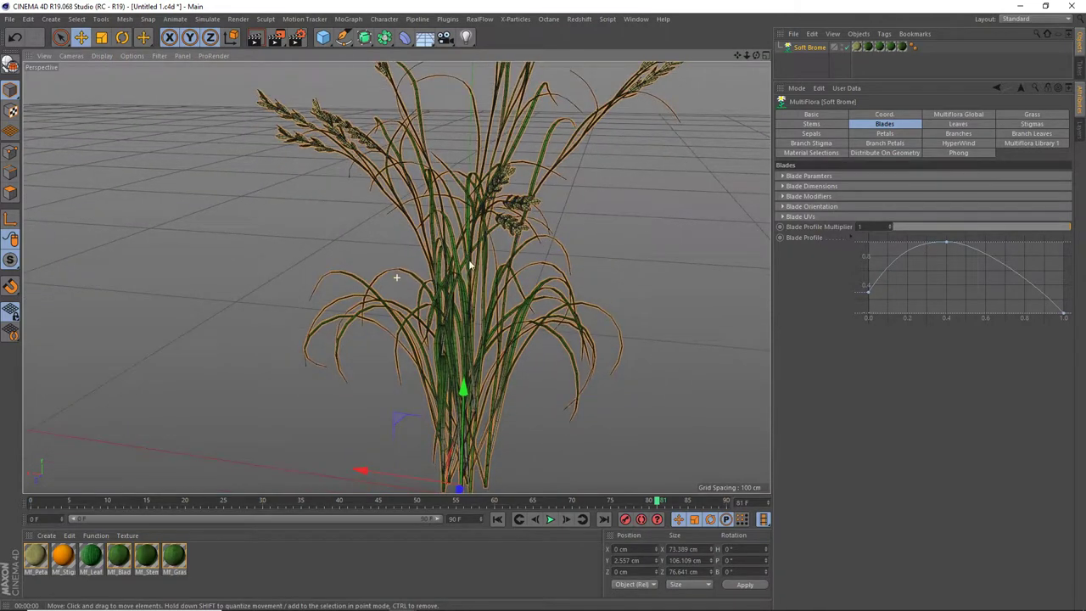
left_click(1027, 115)
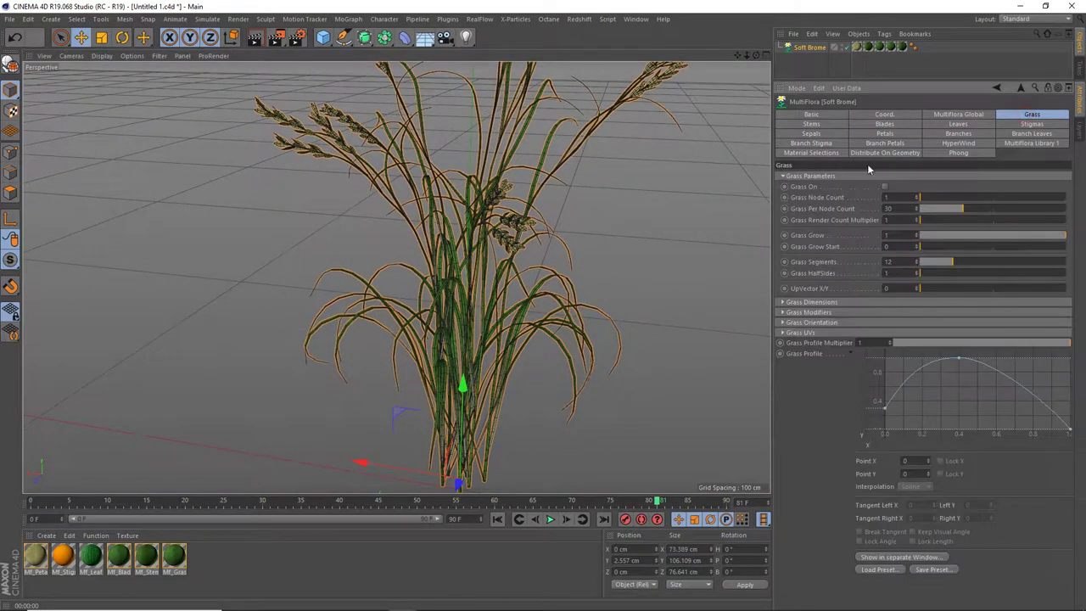
left_click(886, 187)
scroll(514, 247, "up", 1)
scroll(461, 267, "up", 1)
scroll(449, 283, "up", 2)
scroll(450, 282, "up", 2)
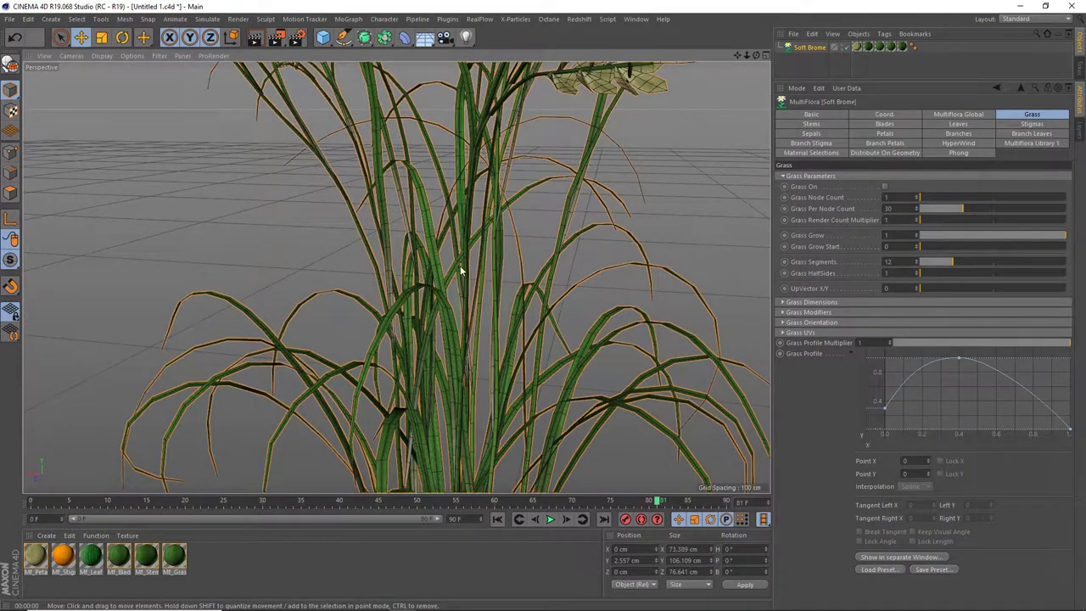
scroll(461, 267, "down", 1)
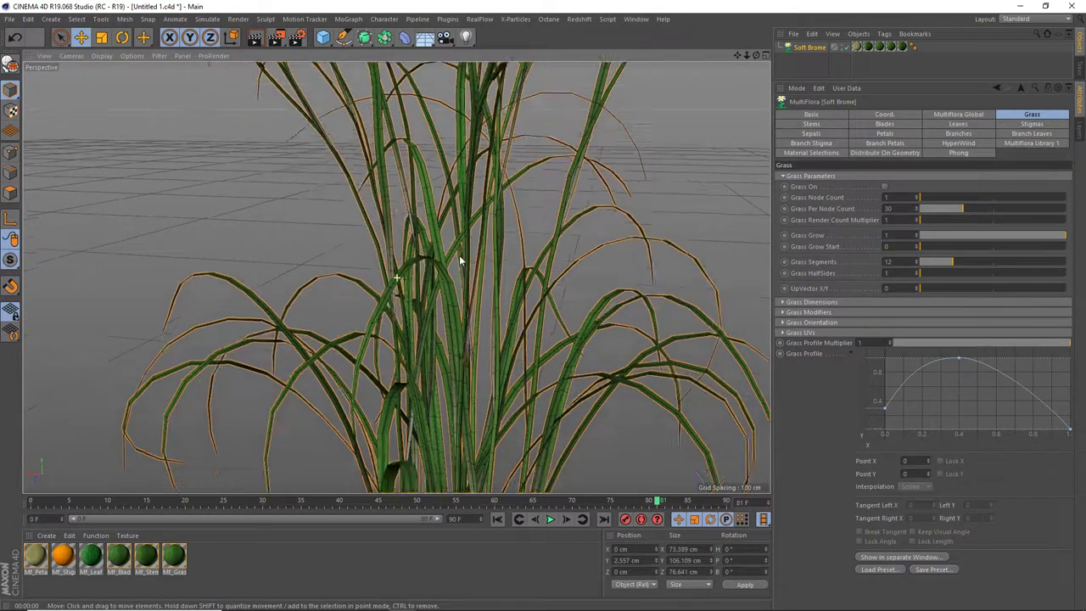
scroll(475, 255, "down", 2)
left_click(884, 124)
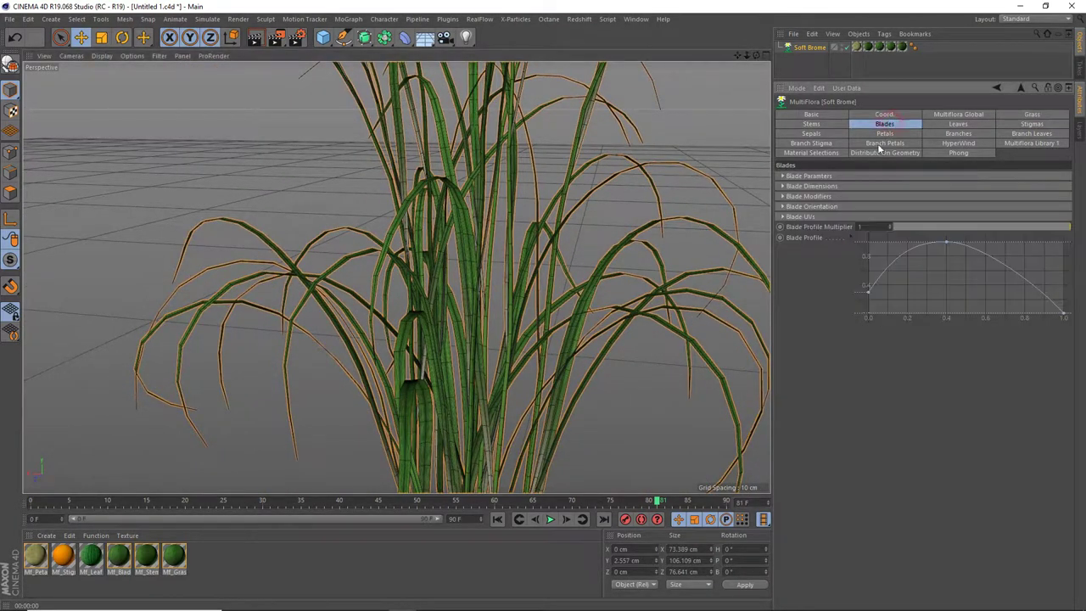
Expand Soft Brome's Blade Parameters (Insertion Count 7, Bias 1.5) and zoom in on the grass
left_click(793, 177)
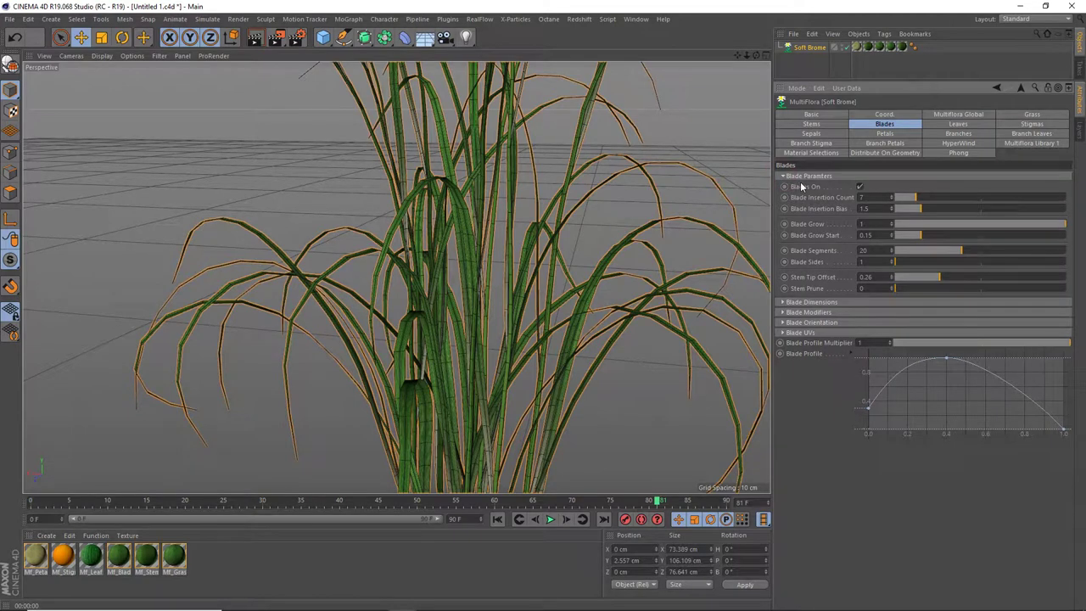
scroll(510, 206, "up", 1)
scroll(458, 225, "up", 1)
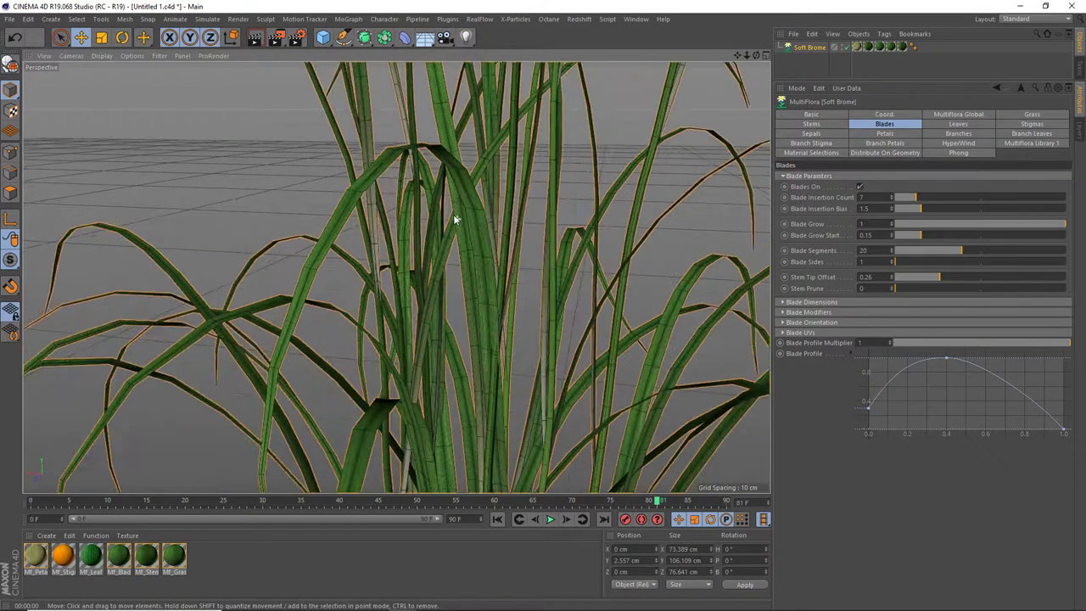
scroll(458, 228, "up", 1)
scroll(467, 233, "up", 1)
scroll(473, 221, "up", 1)
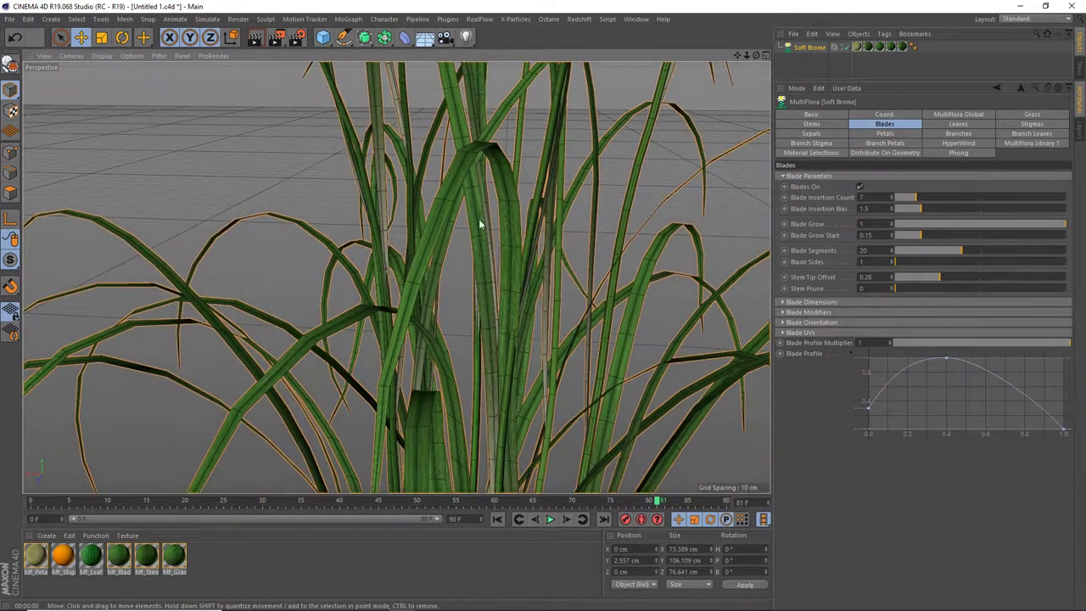
scroll(486, 245, "up", 1)
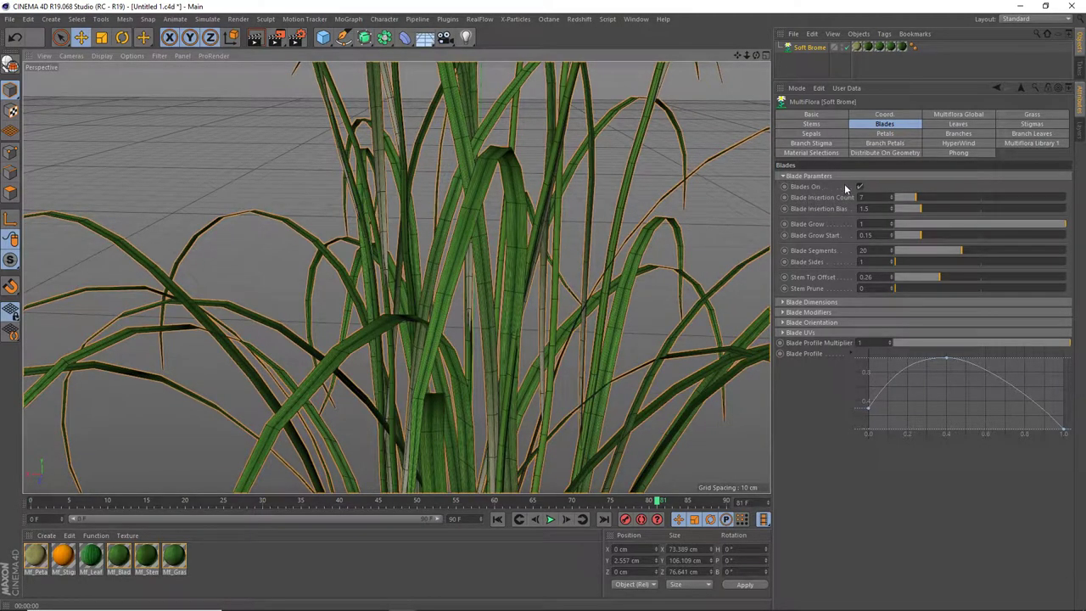
Switch the blades off and back on to compare, zooming around the grass
left_click(859, 186)
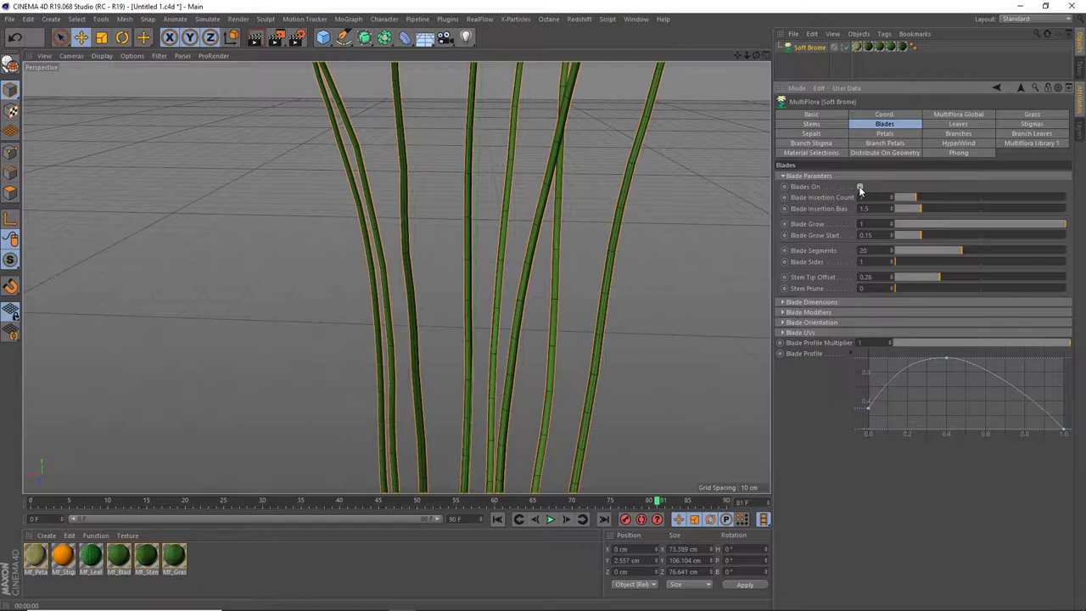
left_click(859, 187)
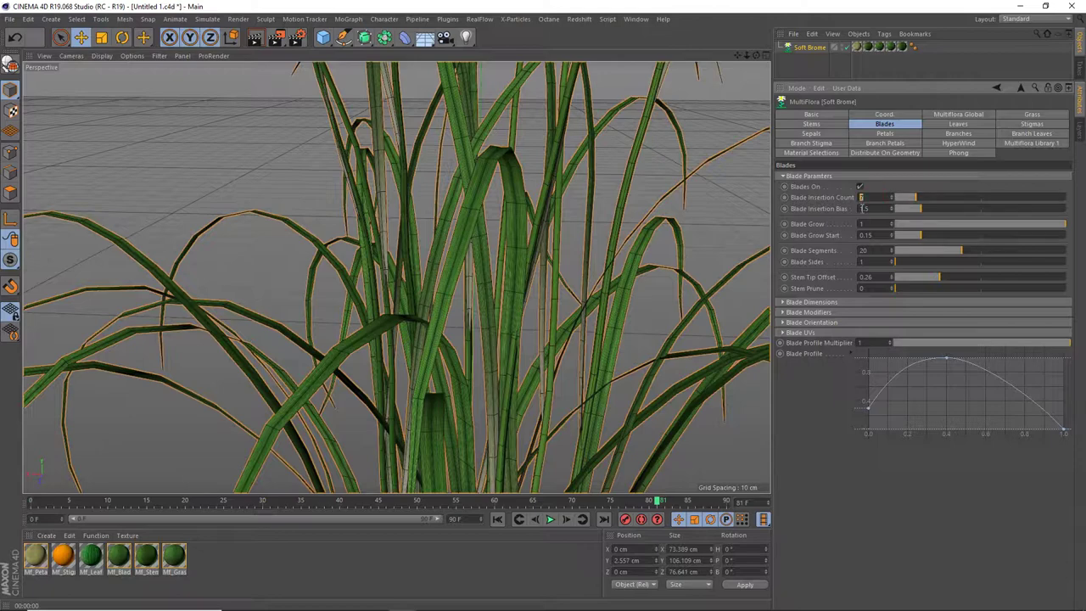
scroll(553, 274, "down", 2)
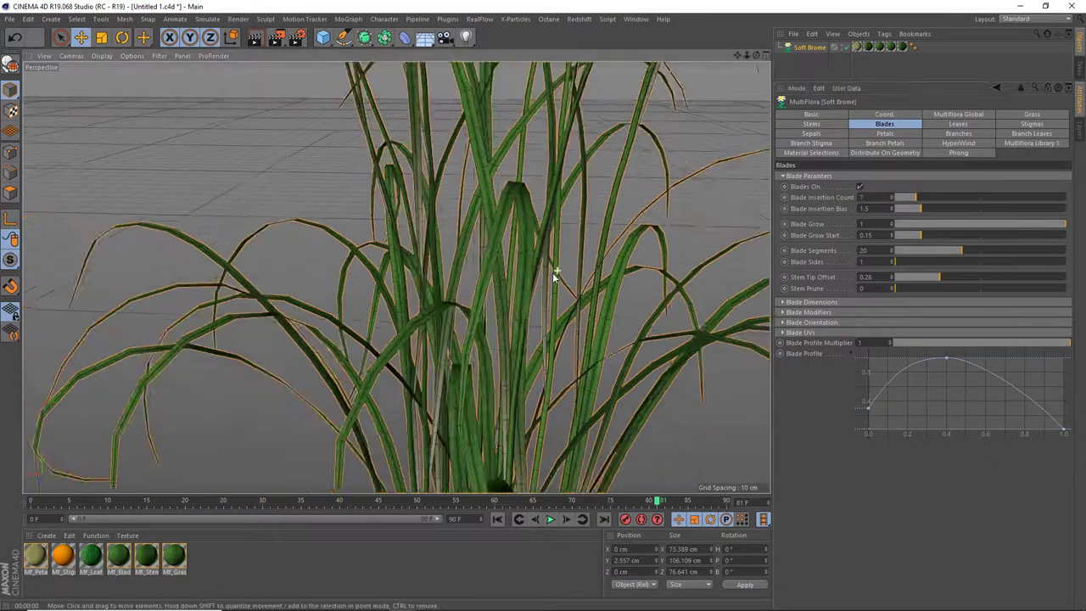
scroll(531, 280, "down", 3)
scroll(528, 279, "up", 3)
scroll(528, 280, "down", 2)
scroll(528, 280, "down", 3)
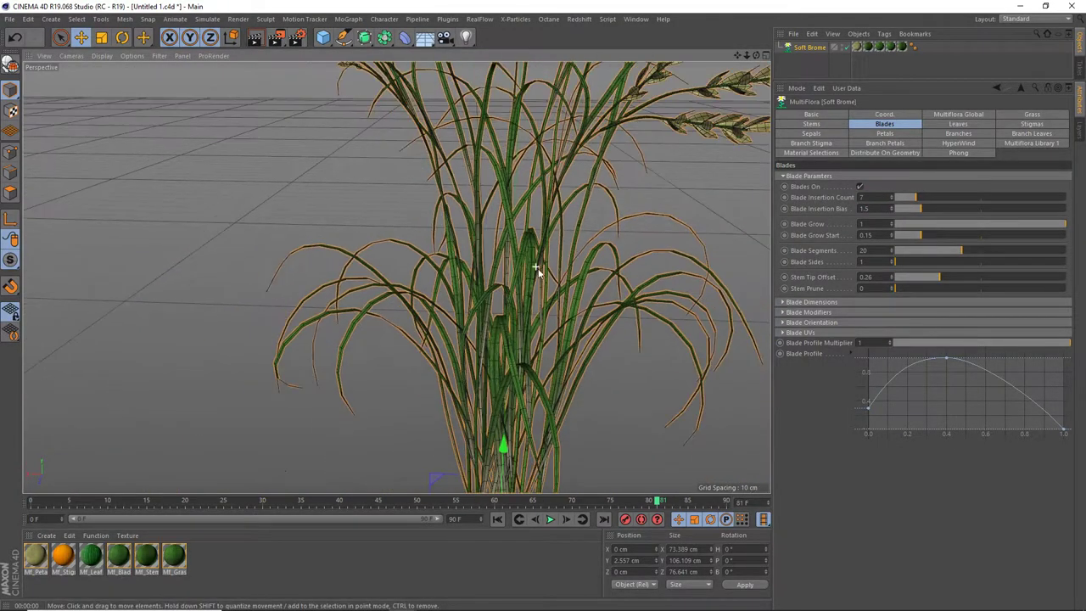
scroll(543, 246, "up", 3)
scroll(574, 249, "up", 2)
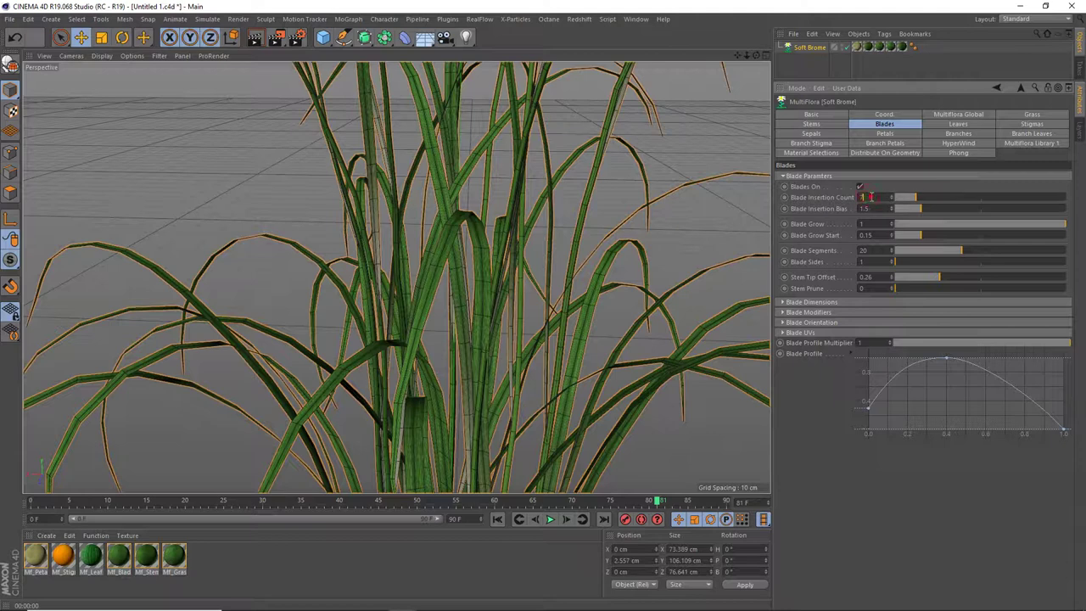
Try a Blade Insertion Count of 1 and orbit around the sparse grass
left_click(870, 197)
type("1")
key("Return")
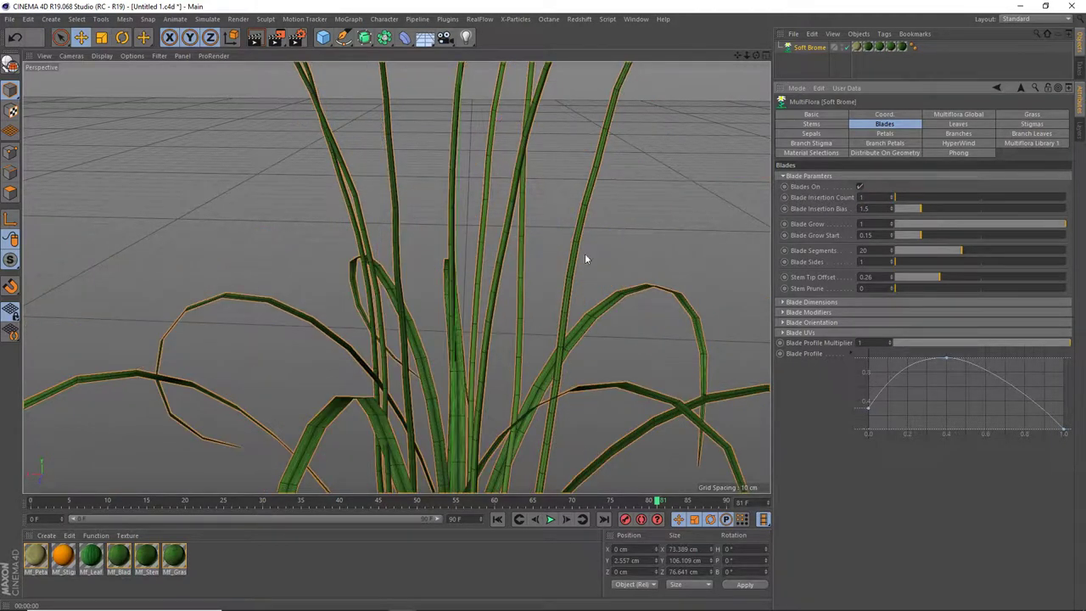
scroll(583, 259, "down", 3)
scroll(560, 254, "down", 3)
scroll(533, 316, "down", 2)
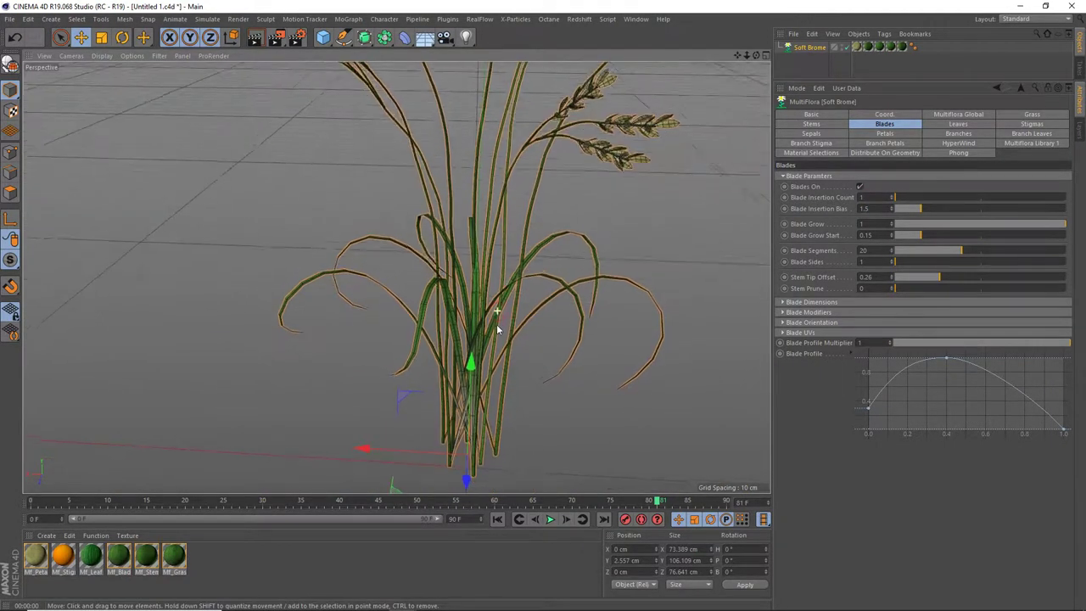
left_click_drag(499, 313, 516, 304, "alt")
scroll(515, 304, "up", 2)
scroll(523, 308, "up", 2)
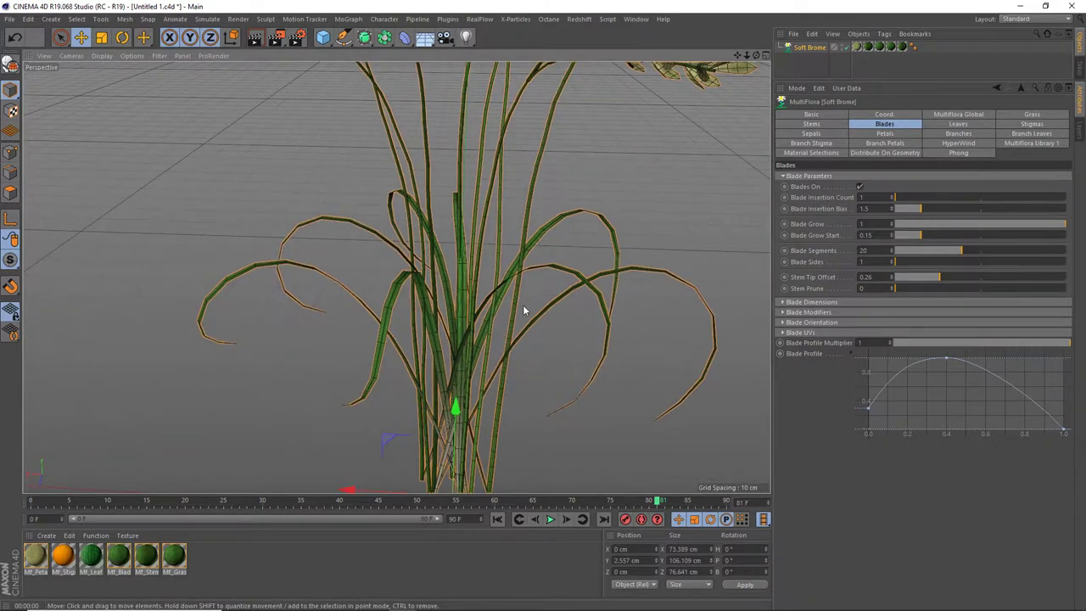
scroll(532, 317, "up", 1)
Test Blade Insertion Counts of 2, about 8, and 16
left_click(881, 197)
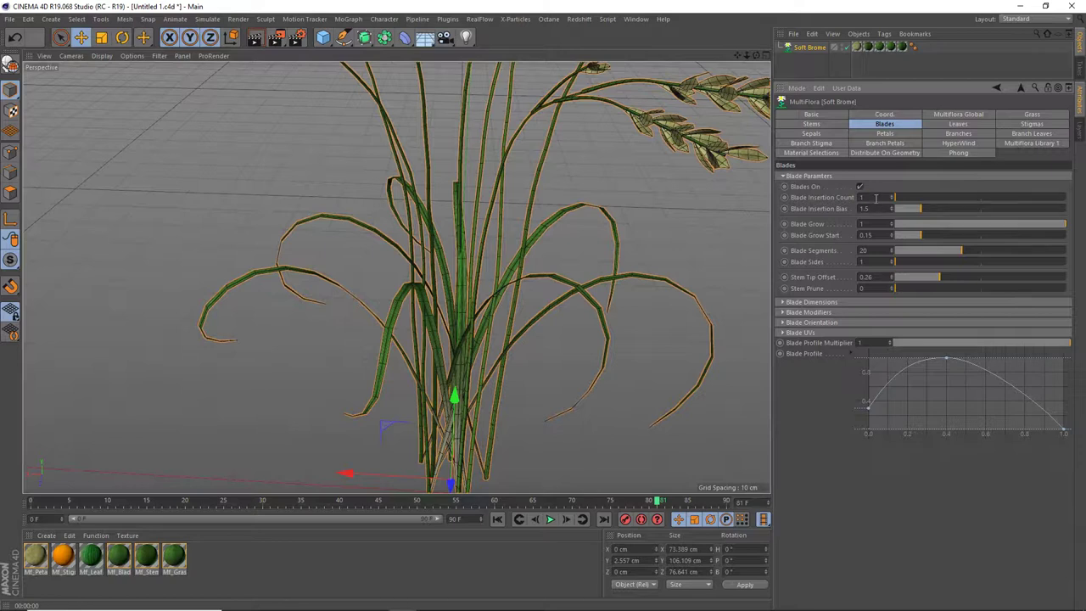
type("2")
key("Return")
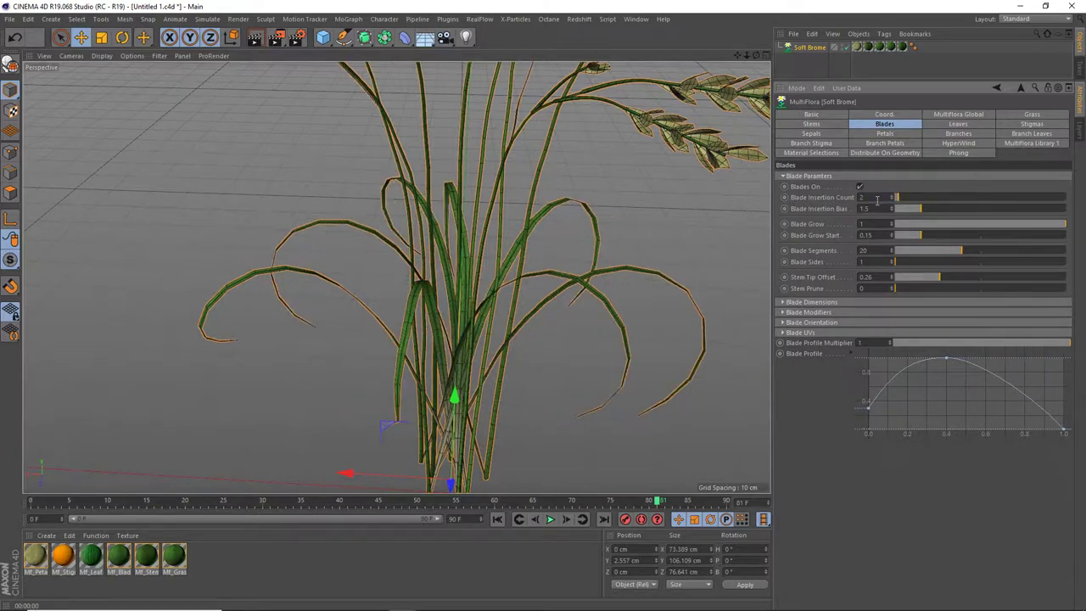
left_click_drag(902, 200, 935, 206)
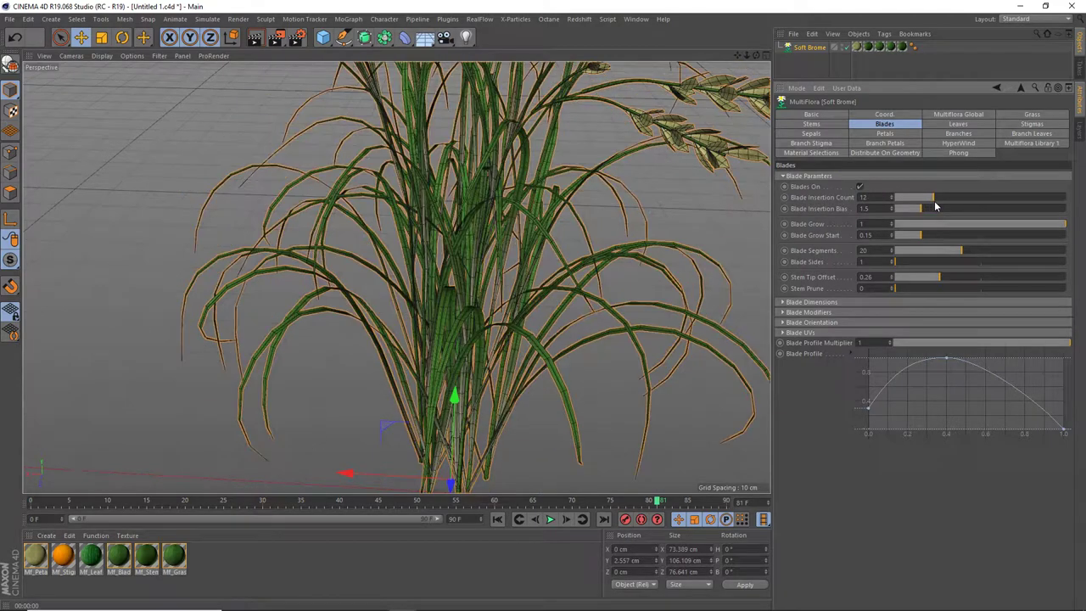
mouse_move(543, 216)
left_mouse_down("alt")
mouse_move(482, 215)
mouse_move(482, 232)
left_mouse_up("alt")
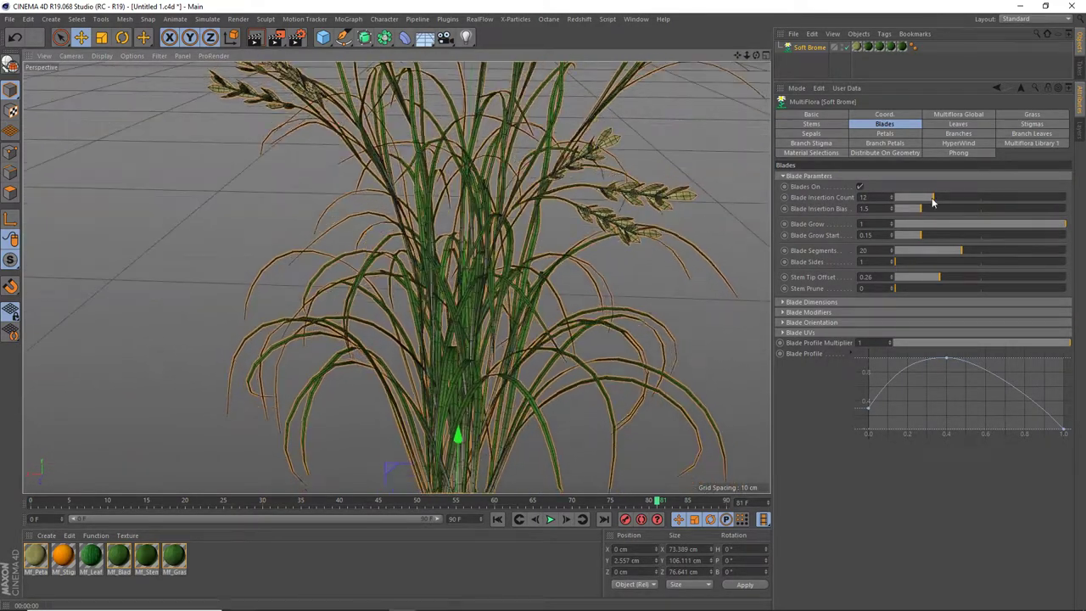
mouse_move(931, 202)
left_mouse_down()
mouse_move(960, 199)
mouse_move(931, 205)
left_mouse_up()
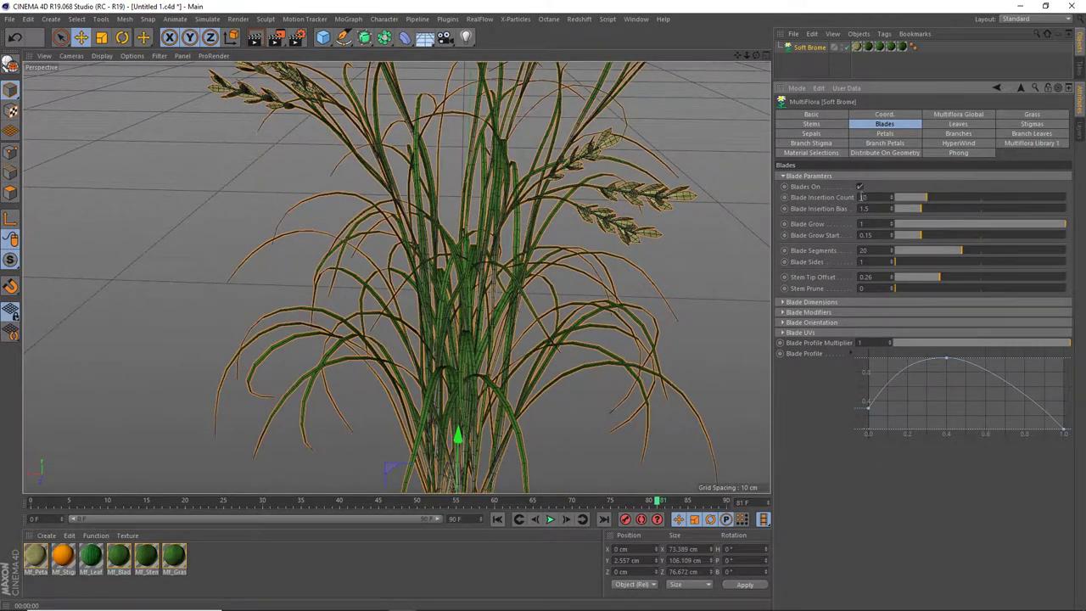
Reset Blade Insertion Count, set it to 3, and raise Blade Insertion Bias to 2.09
right_click(842, 202)
left_click(879, 277)
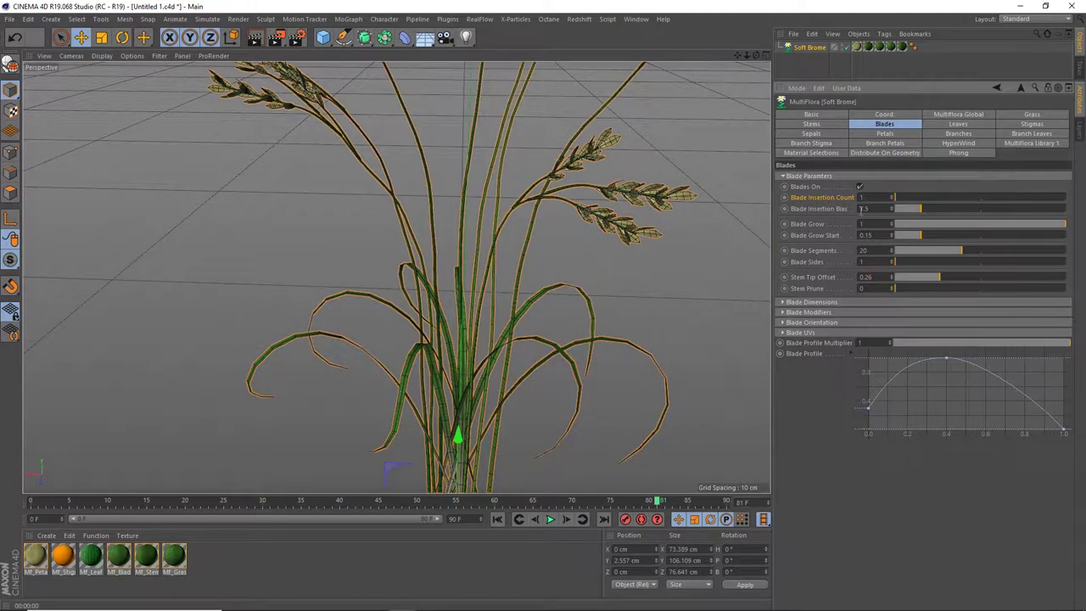
scroll(512, 318, "up", 3)
left_click(903, 199)
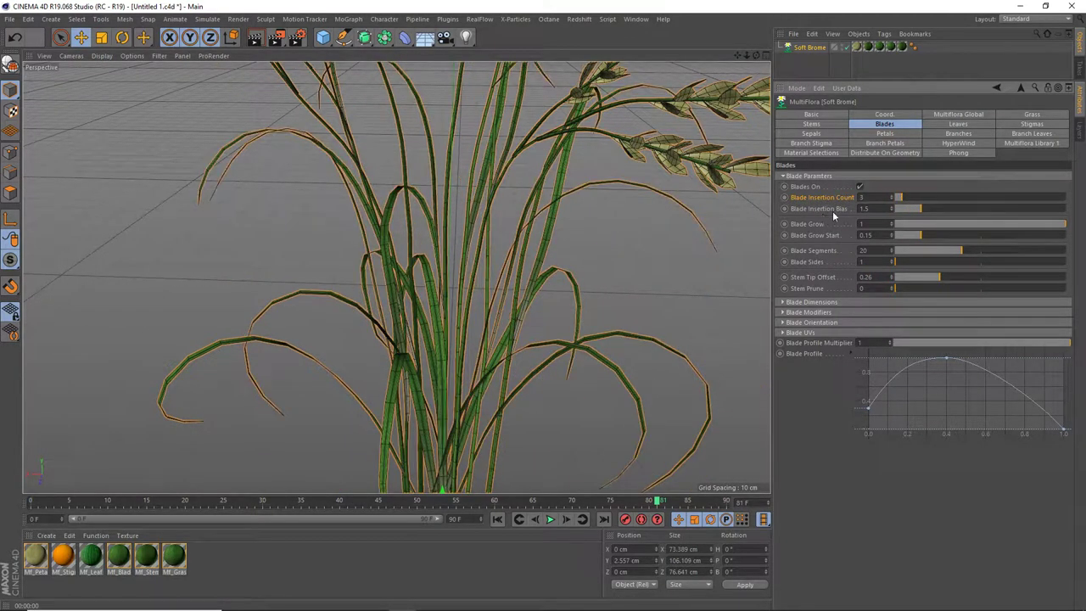
mouse_move(921, 209)
left_mouse_down()
mouse_move(952, 216)
mouse_move(919, 211)
mouse_move(945, 212)
mouse_move(928, 208)
mouse_move(922, 227)
mouse_move(898, 227)
mouse_move(1011, 229)
left_mouse_up()
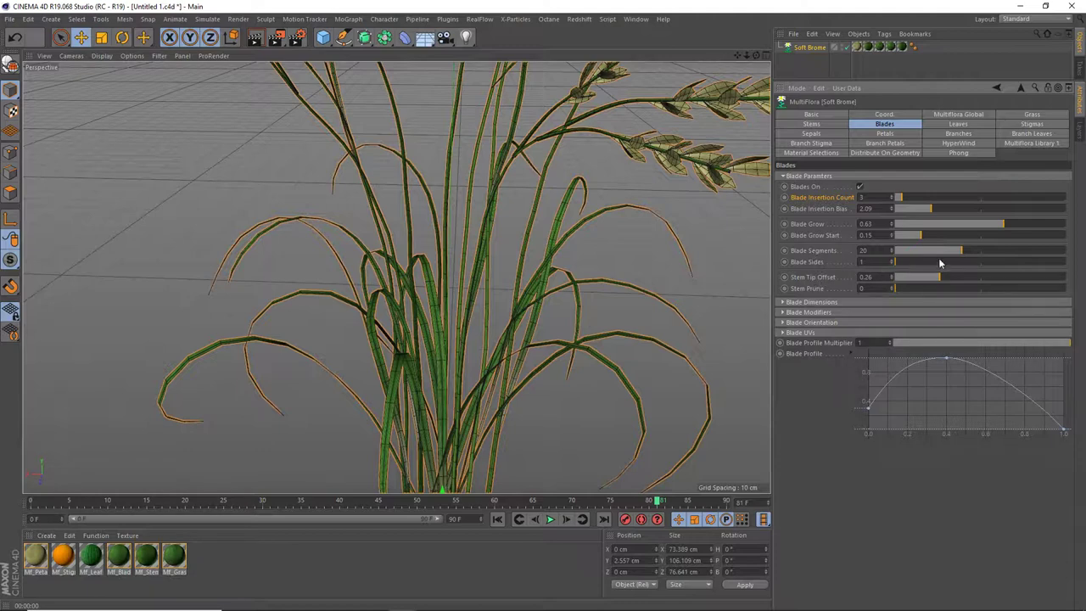
Raise Blade Segments to 25 for smoother Soft Brome blades
left_click_drag(950, 256, 988, 248)
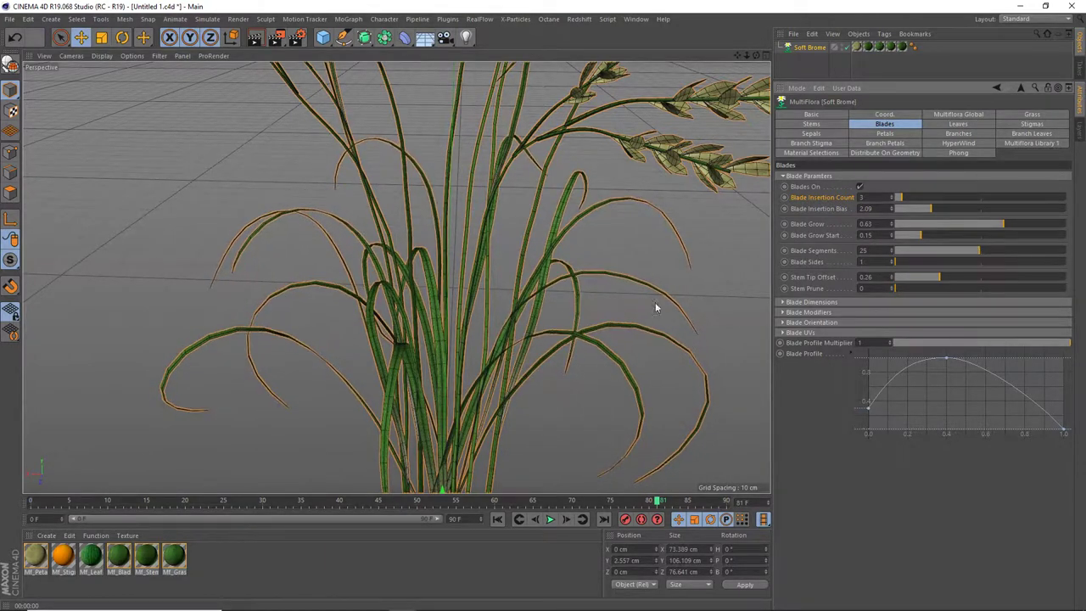
scroll(428, 307, "up", 3)
scroll(428, 307, "up", 2)
scroll(439, 295, "up", 2)
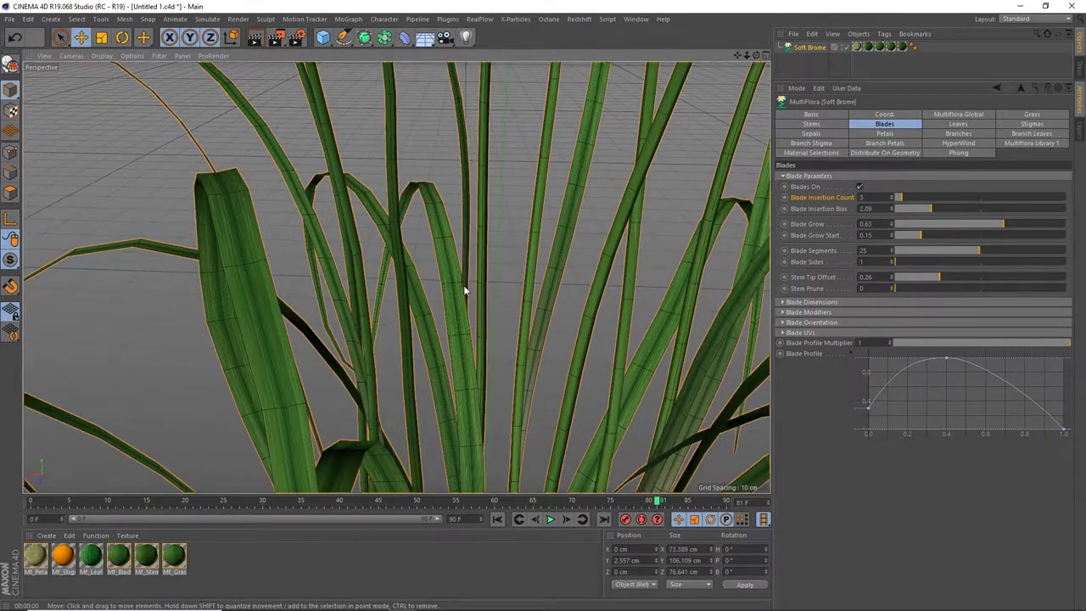
scroll(439, 293, "up", 2)
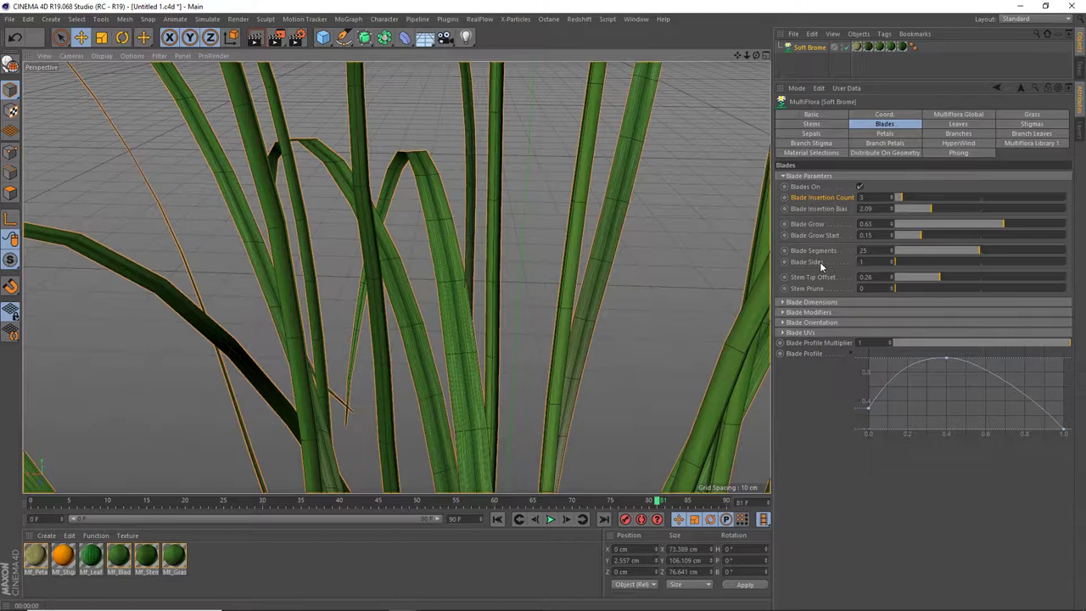
Test Blade Sides at 4, then return it to 1 and inspect the flat blades
left_click_drag(906, 266, 933, 263)
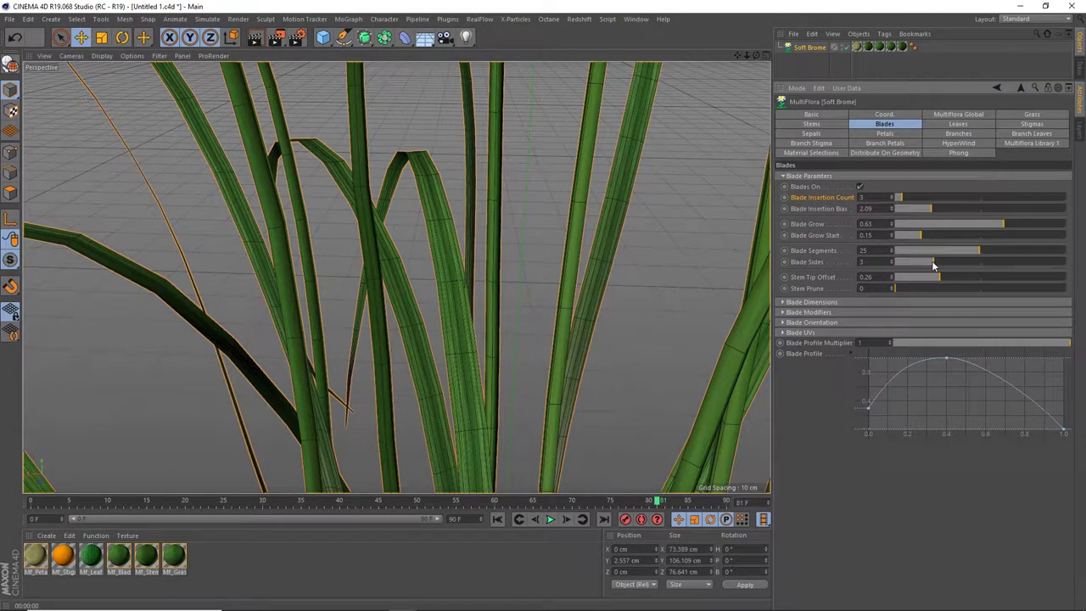
type("1")
key("Return")
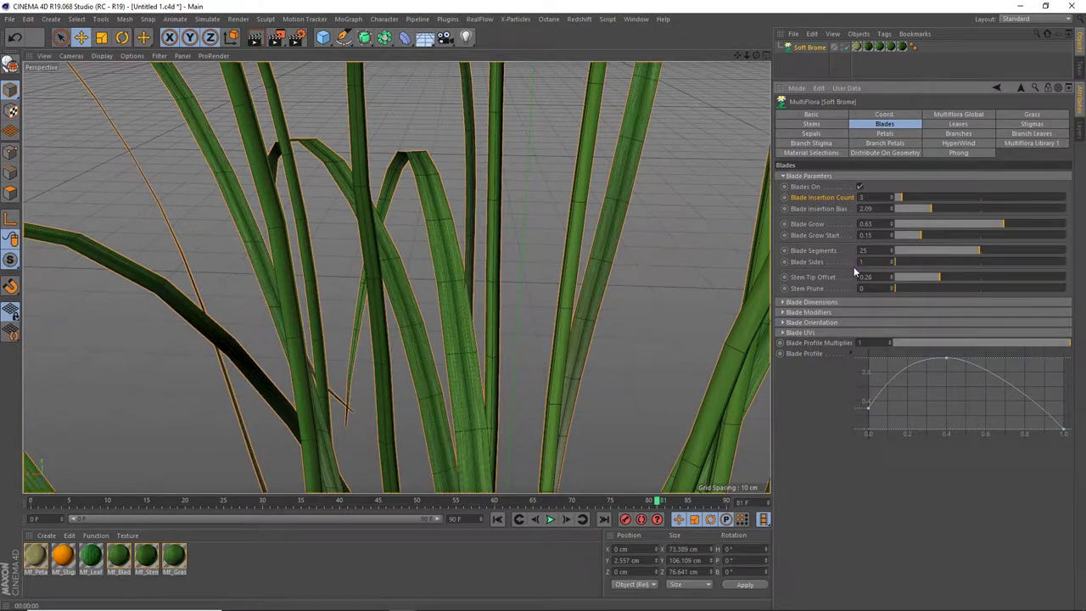
left_click_drag(571, 315, 495, 317, "alt")
scroll(448, 327, "up", 3)
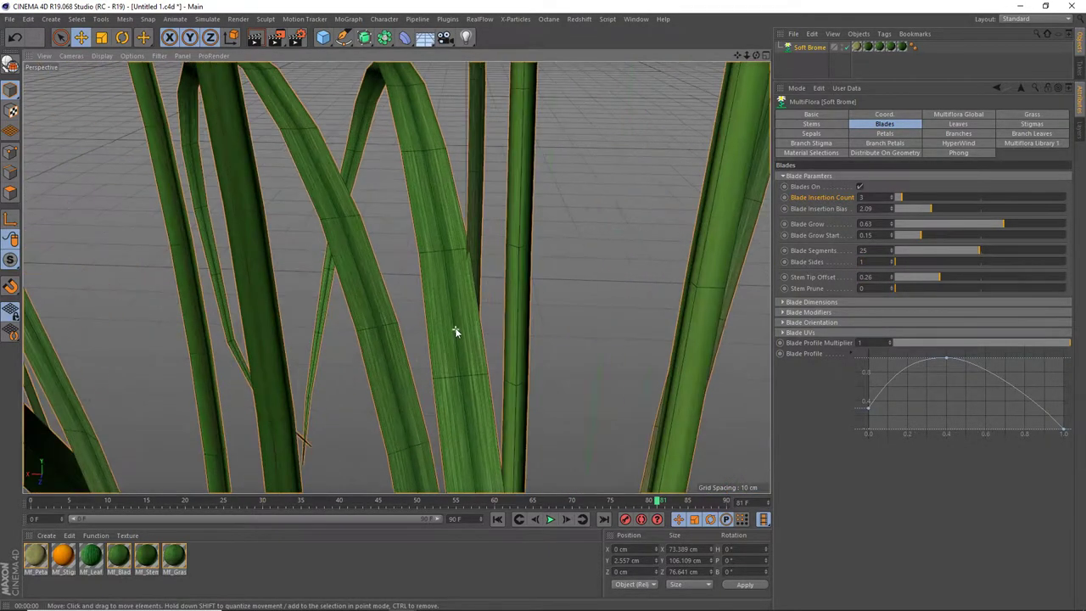
scroll(451, 322, "up", 3)
scroll(450, 318, "up", 2)
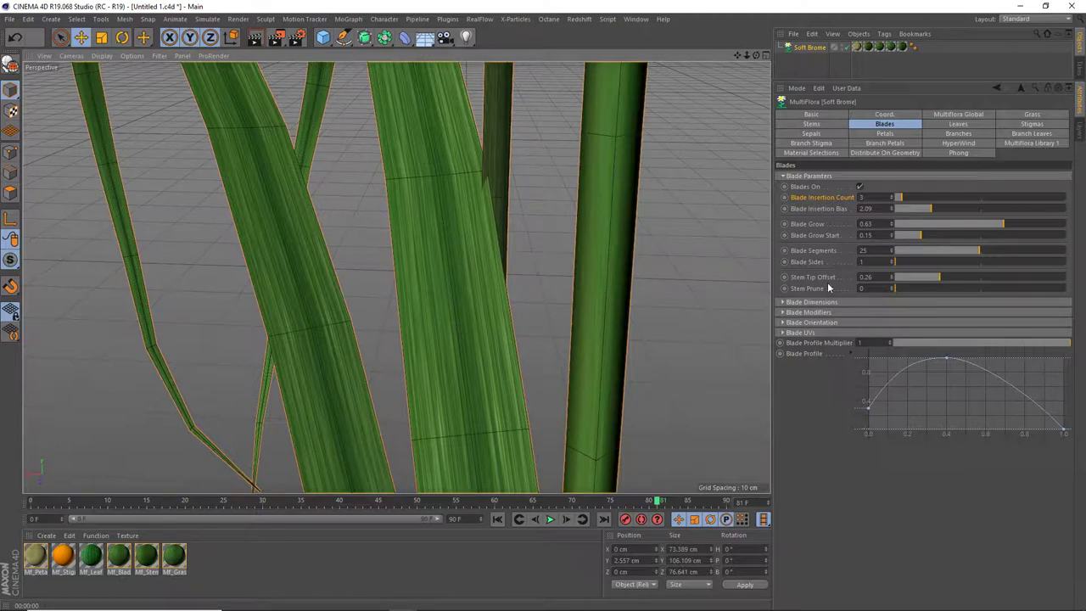
scroll(477, 340, "down", 2)
scroll(470, 340, "down", 3)
scroll(475, 357, "down", 3)
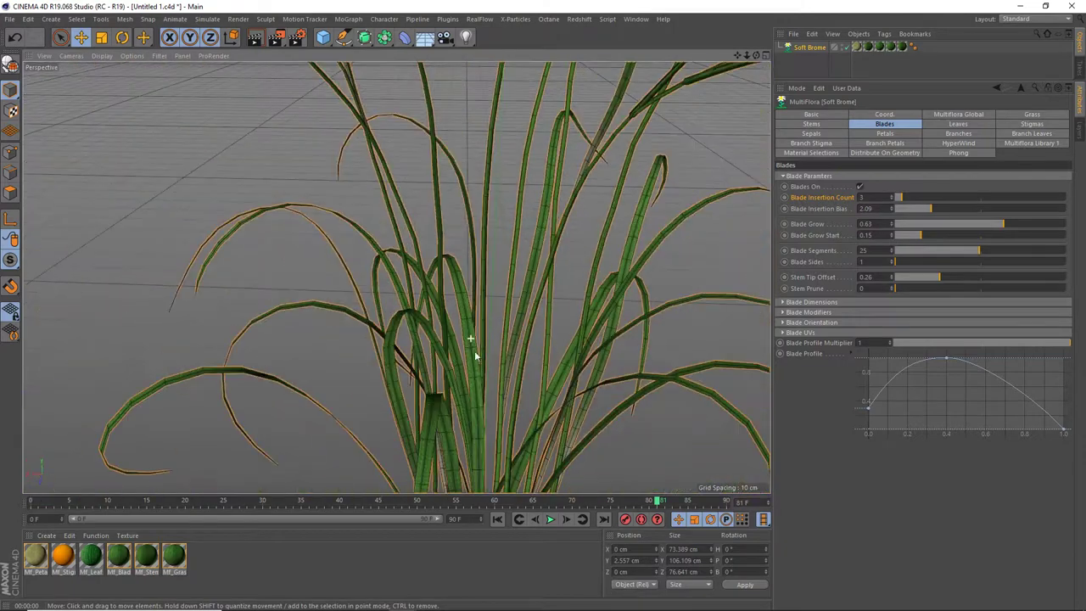
scroll(488, 373, "down", 2)
scroll(594, 365, "down", 2)
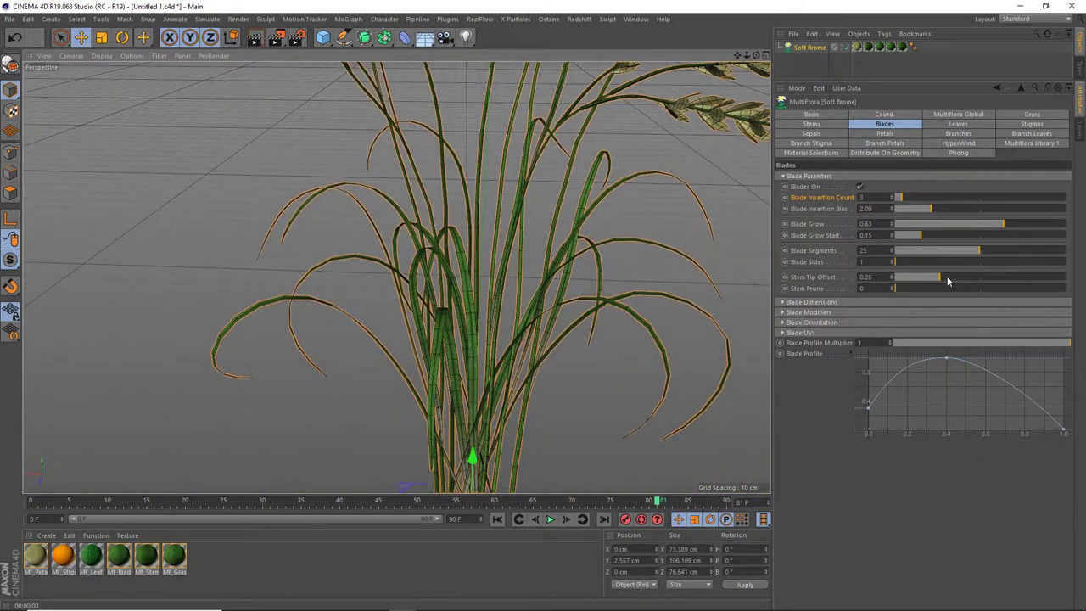
Try Stem Tip Offset values between about 0.35 and 0.42 while checking the grass
left_click_drag(946, 281, 951, 281)
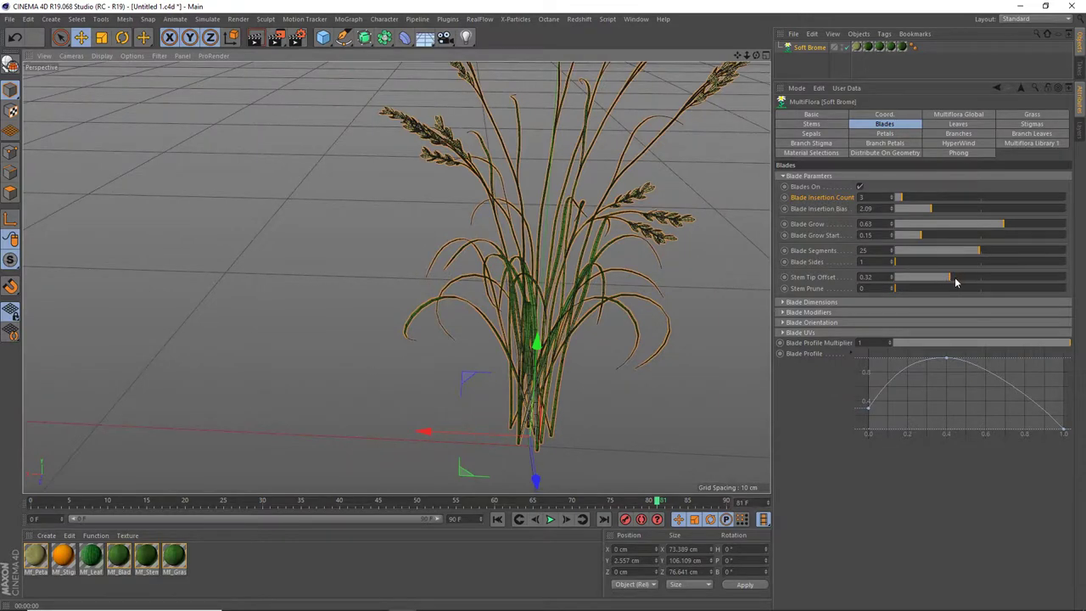
left_click_drag(955, 279, 968, 283)
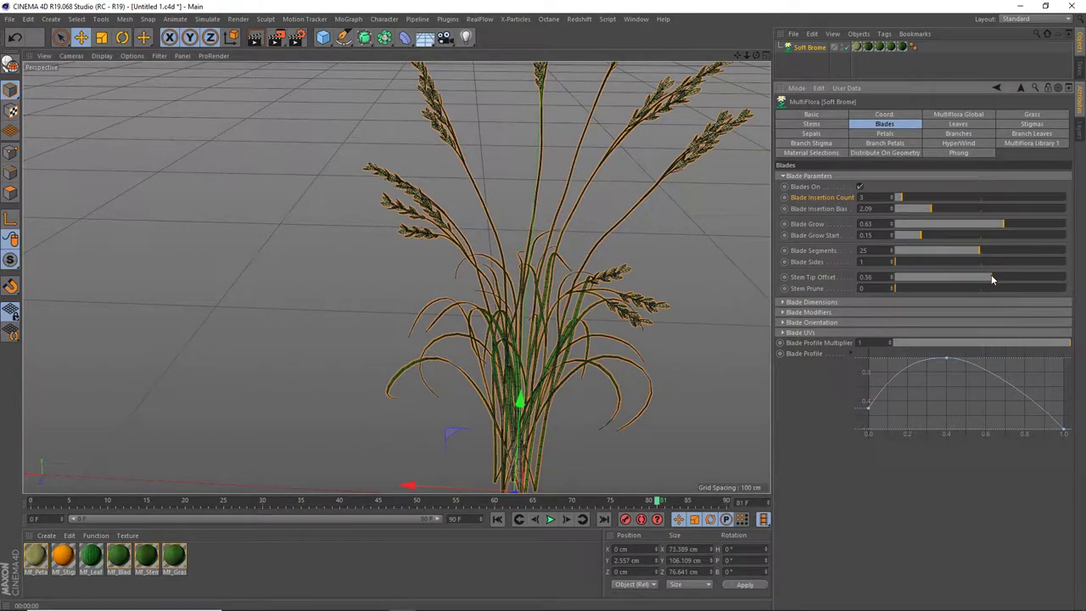
left_click_drag(976, 279, 937, 281)
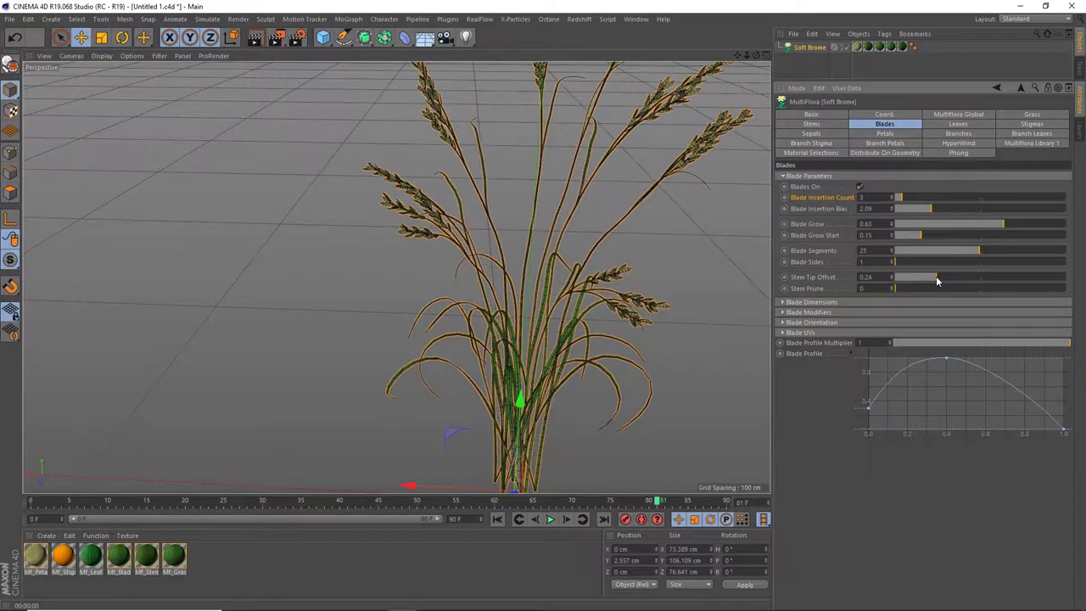
left_click_drag(718, 129, 714, 142, "alt")
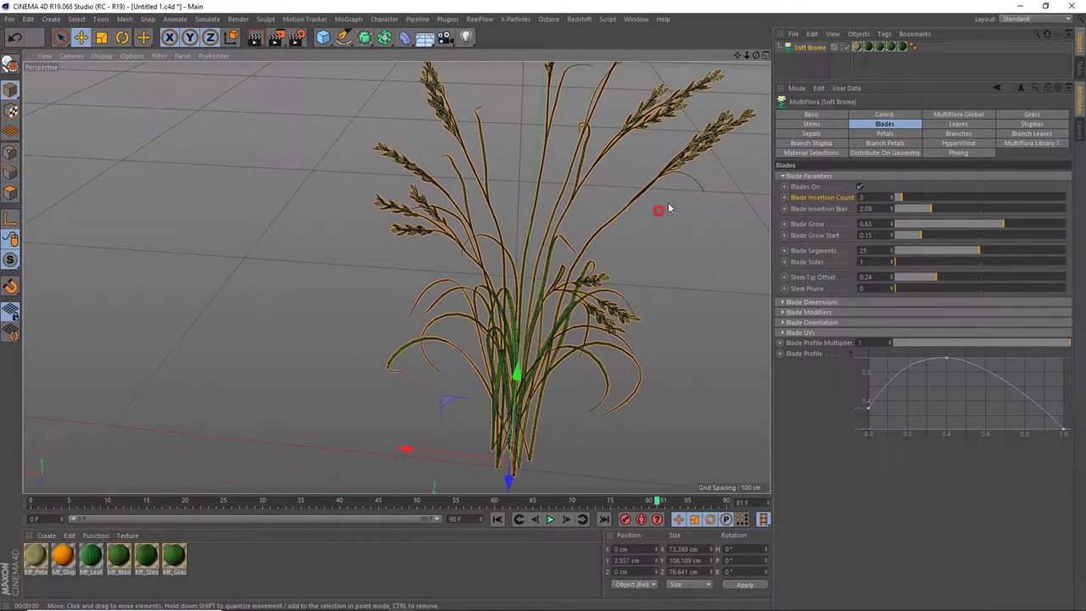
left_click_drag(668, 208, 608, 219, "alt")
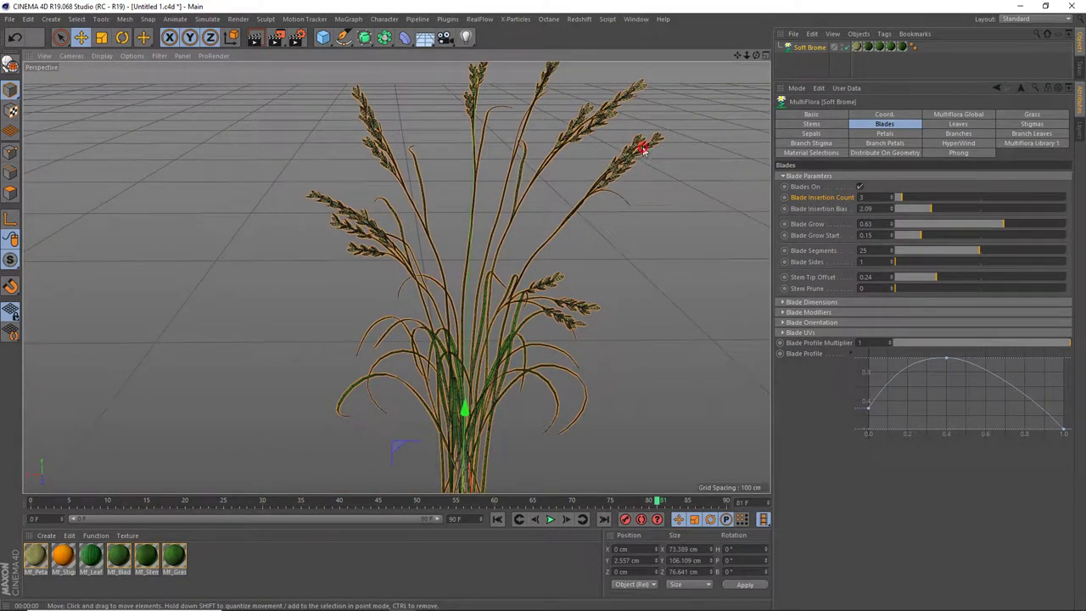
mouse_move(941, 278)
left_mouse_down()
mouse_move(956, 282)
mouse_move(917, 291)
left_mouse_up()
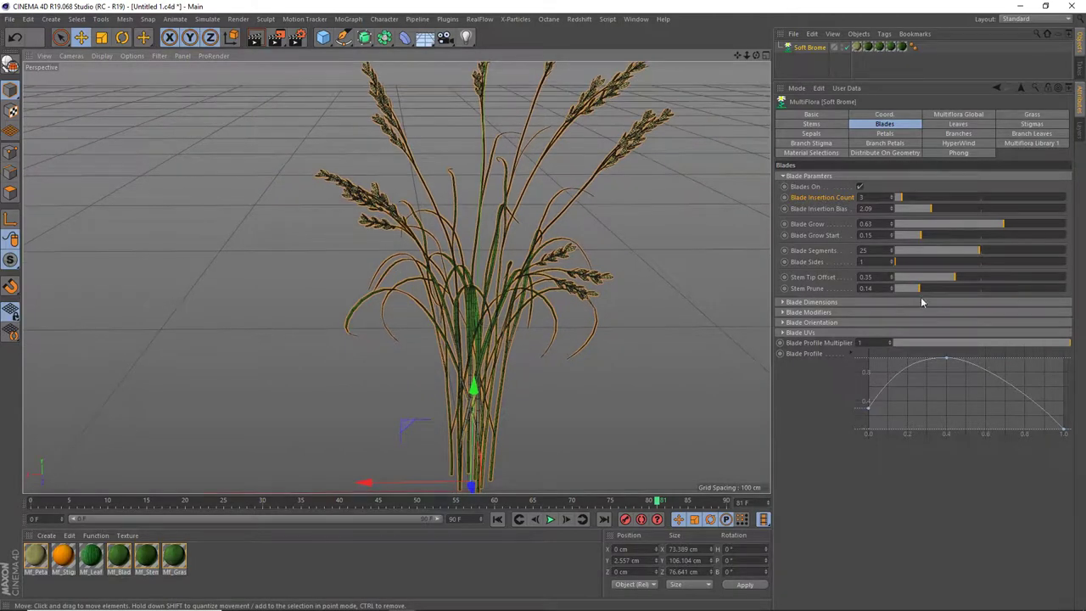
Lower the Soft Brome Stem Prune toward 0.05
left_click_drag(918, 292, 912, 292)
left_click_drag(905, 294, 903, 295)
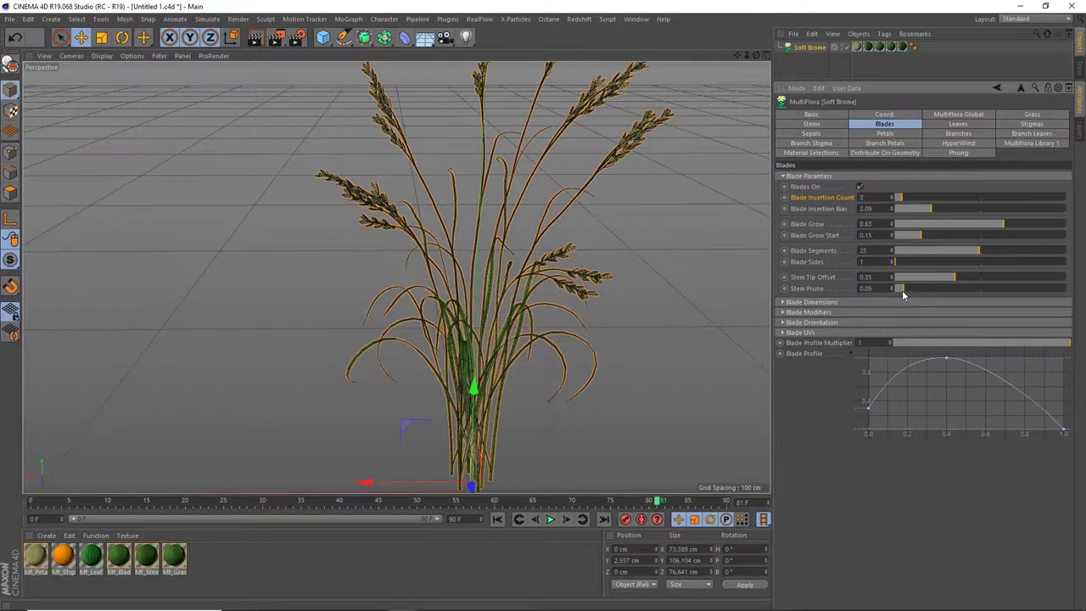
left_click_drag(501, 441, 518, 428, "alt")
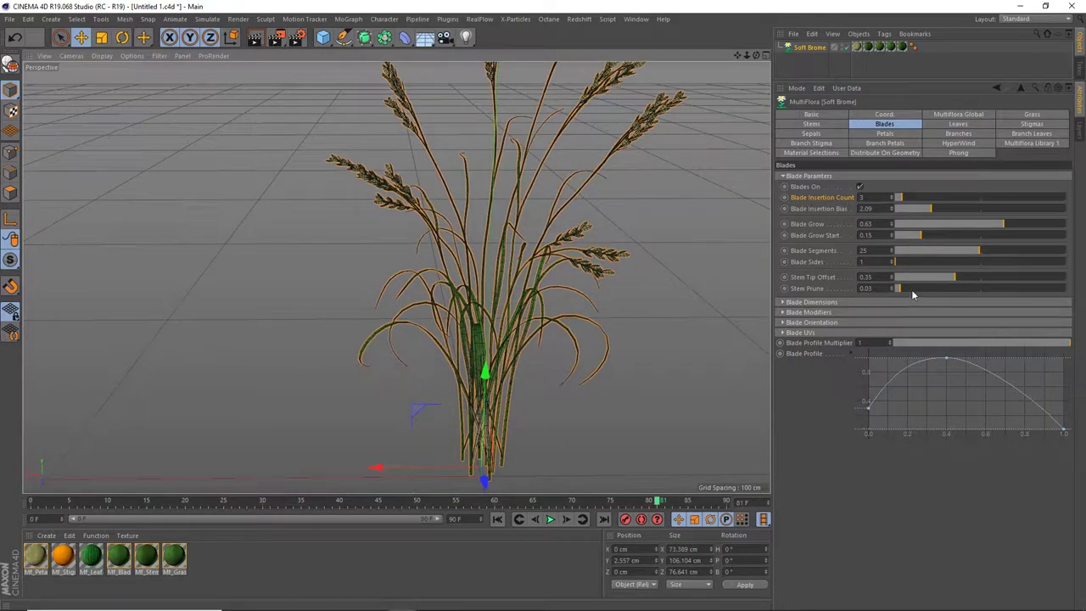
left_click_drag(918, 291, 962, 289)
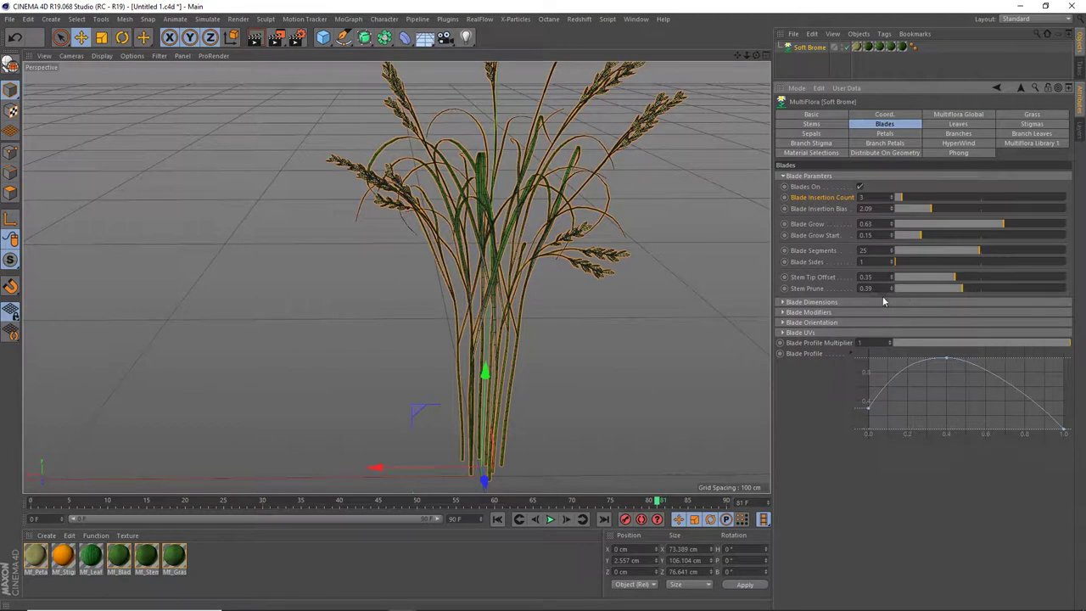
Reset Stem Prune and Stem Tip Offset to defaults, then raise Stem Tip Offset to 0.49
right_click(812, 291)
left_click(836, 362)
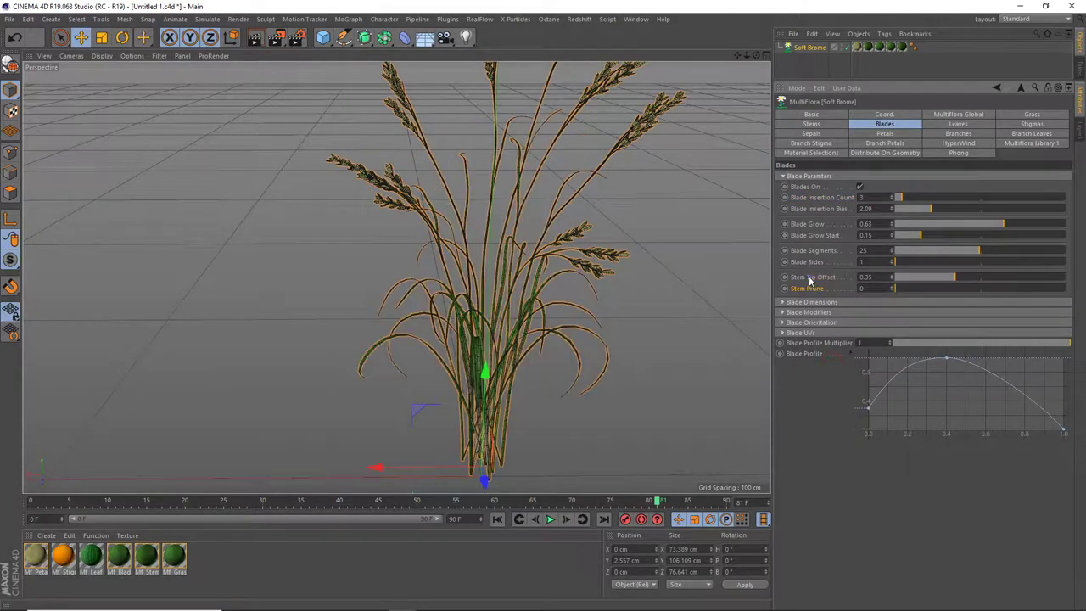
right_click(811, 280)
left_click(827, 356)
scroll(519, 316, "up", 2)
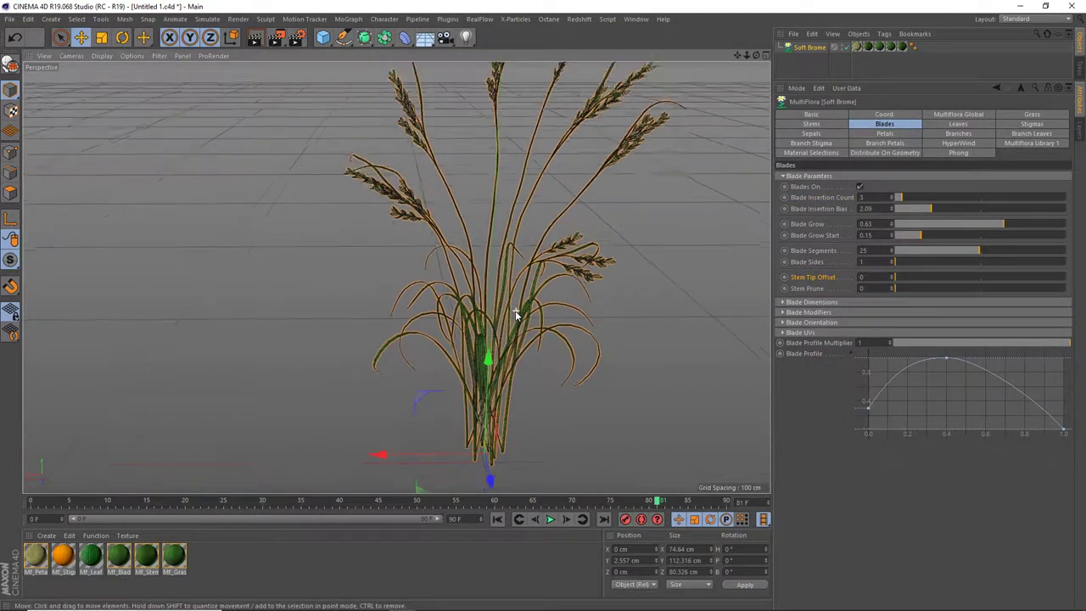
scroll(518, 312, "up", 1)
scroll(518, 312, "up", 3)
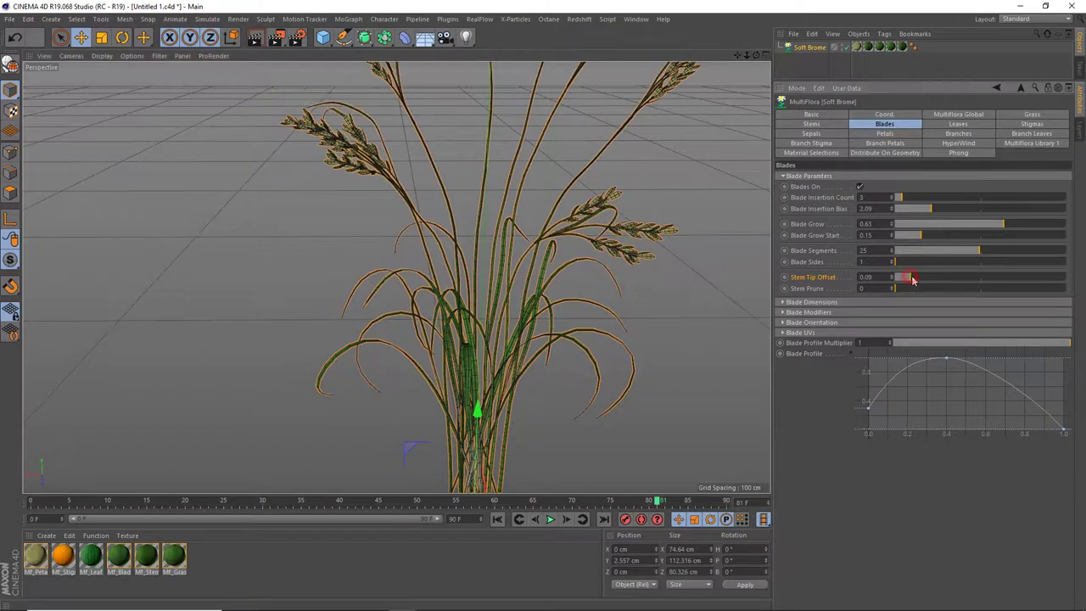
left_click_drag(902, 276, 976, 280)
Enlarge and randomize blades via Blade Dimensions: Width 1.51, Length Variation 0.12
left_click(784, 176)
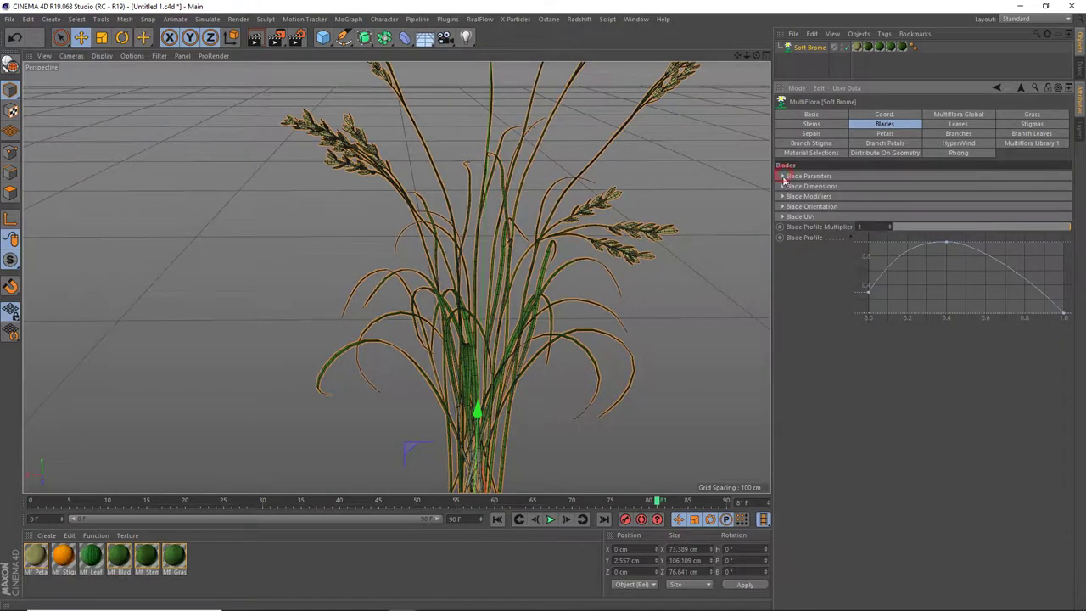
left_click(784, 185)
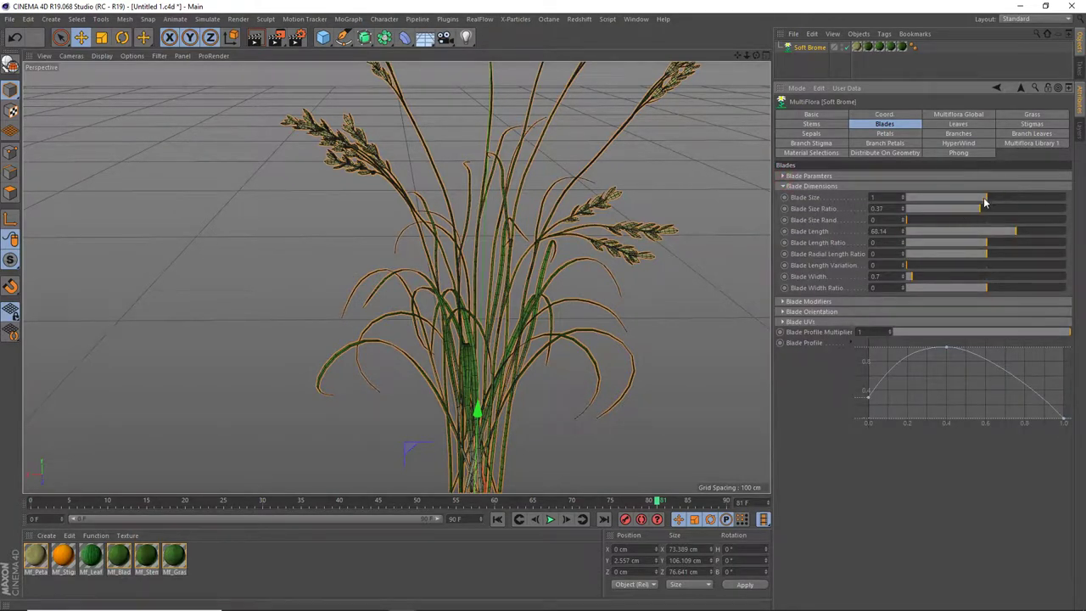
left_click_drag(994, 201, 1002, 197)
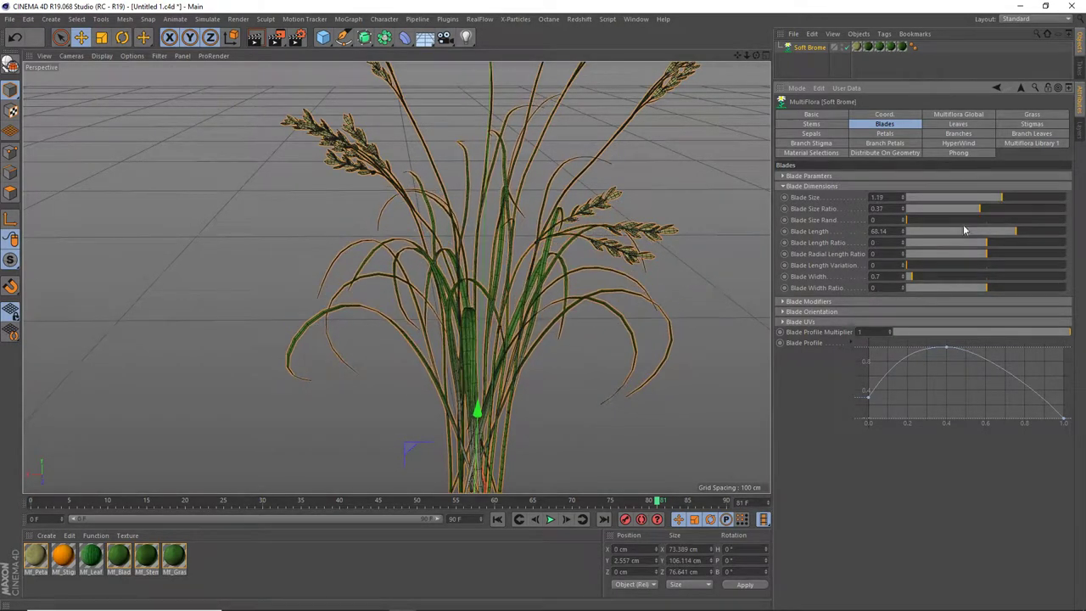
left_click_drag(931, 219, 918, 220)
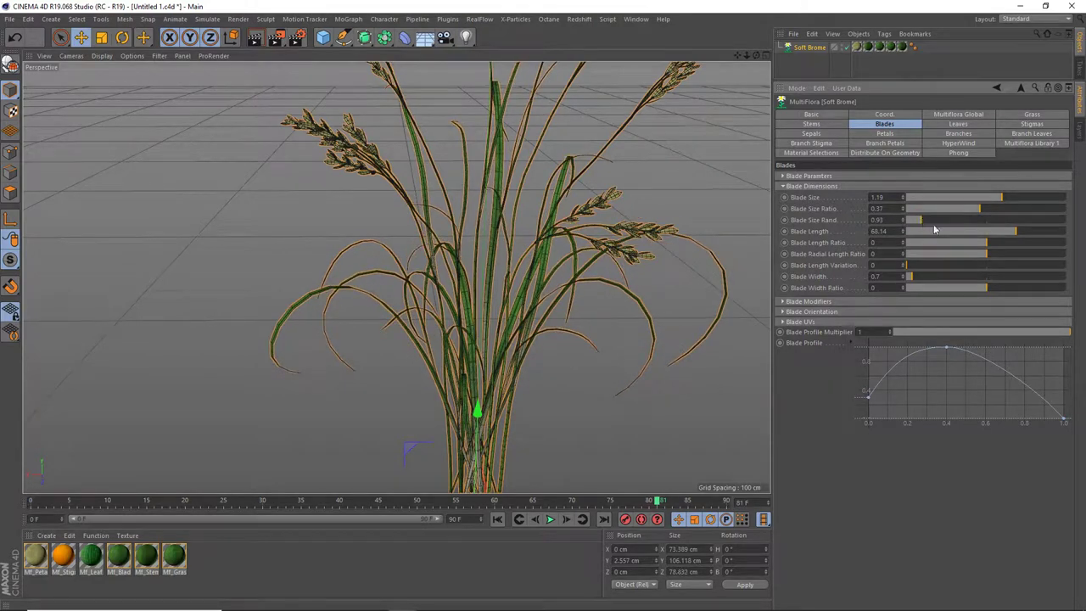
left_click_drag(1022, 234, 995, 236)
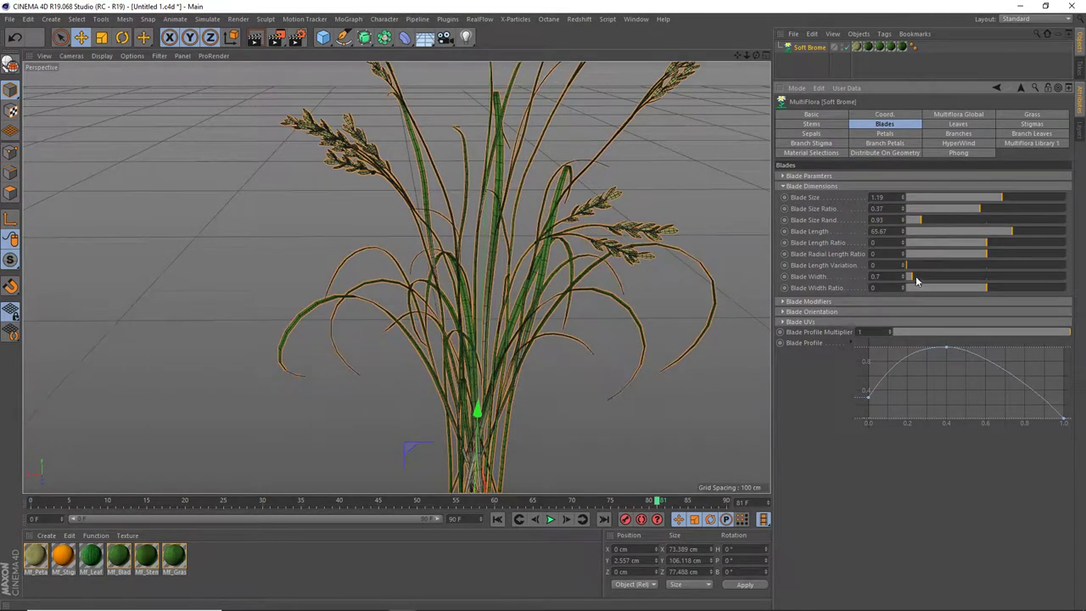
left_click_drag(916, 281, 919, 279)
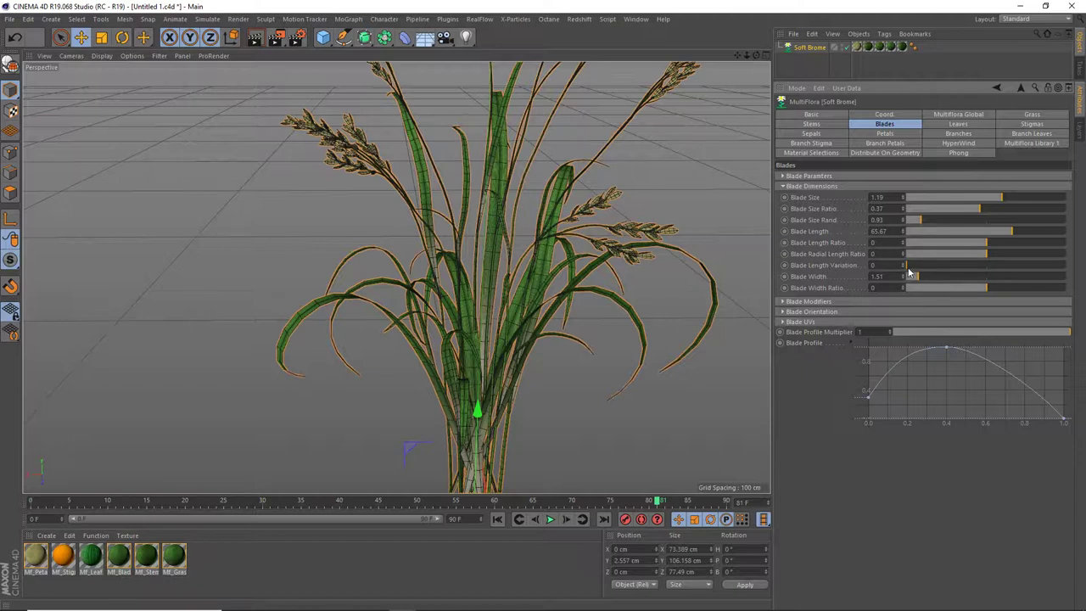
mouse_move(913, 270)
left_mouse_down()
mouse_move(936, 271)
mouse_move(917, 266)
left_mouse_up()
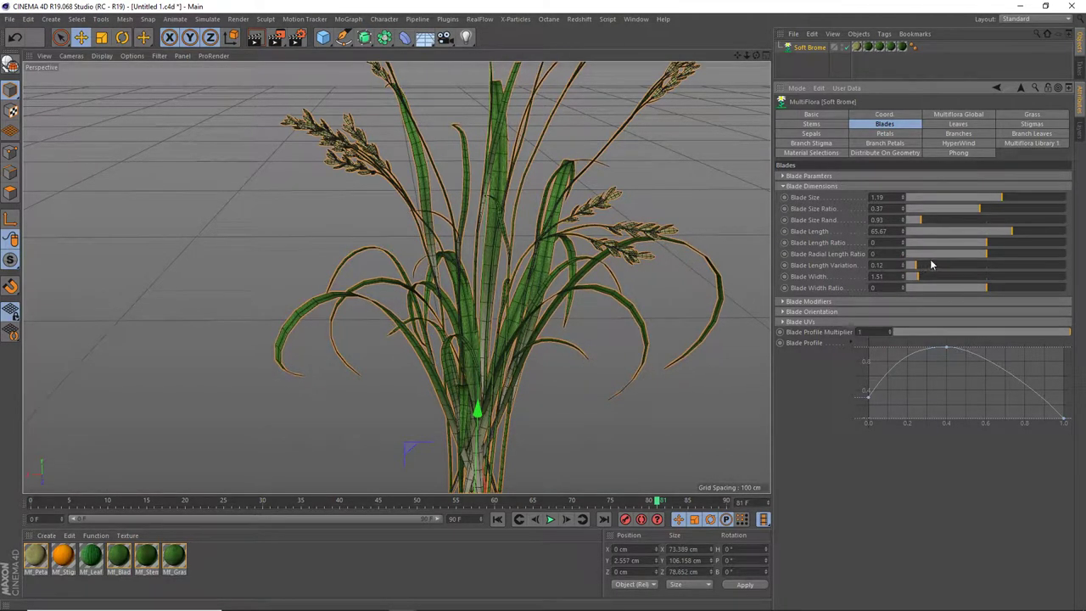
Under Blade Modifiers, set the blade Bend to 0
left_click(783, 187)
left_click(784, 196)
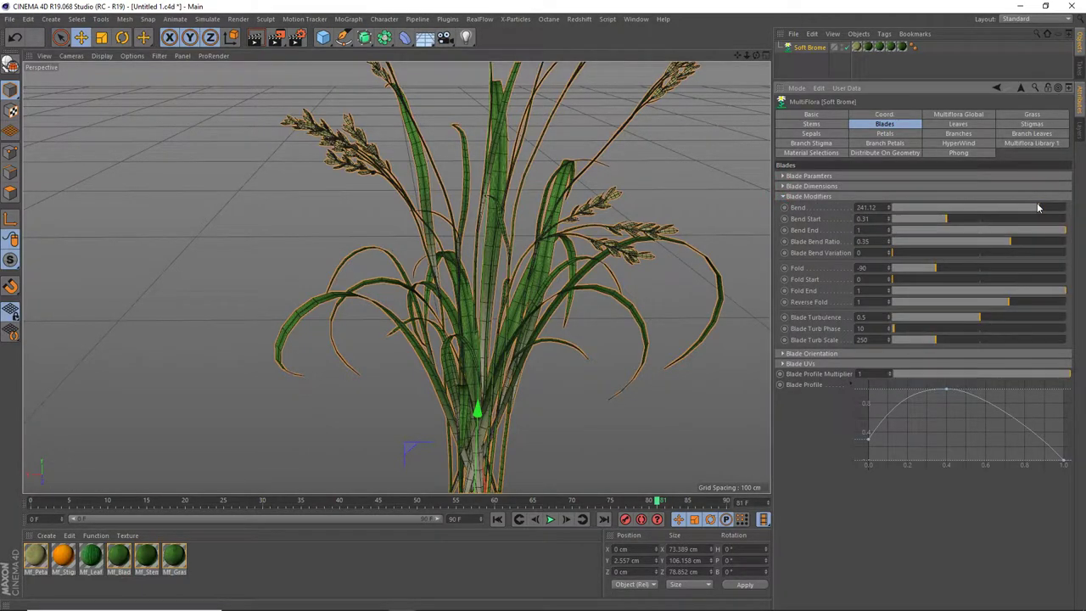
mouse_move(1037, 207)
left_mouse_down()
mouse_move(943, 208)
mouse_move(977, 208)
left_mouse_up()
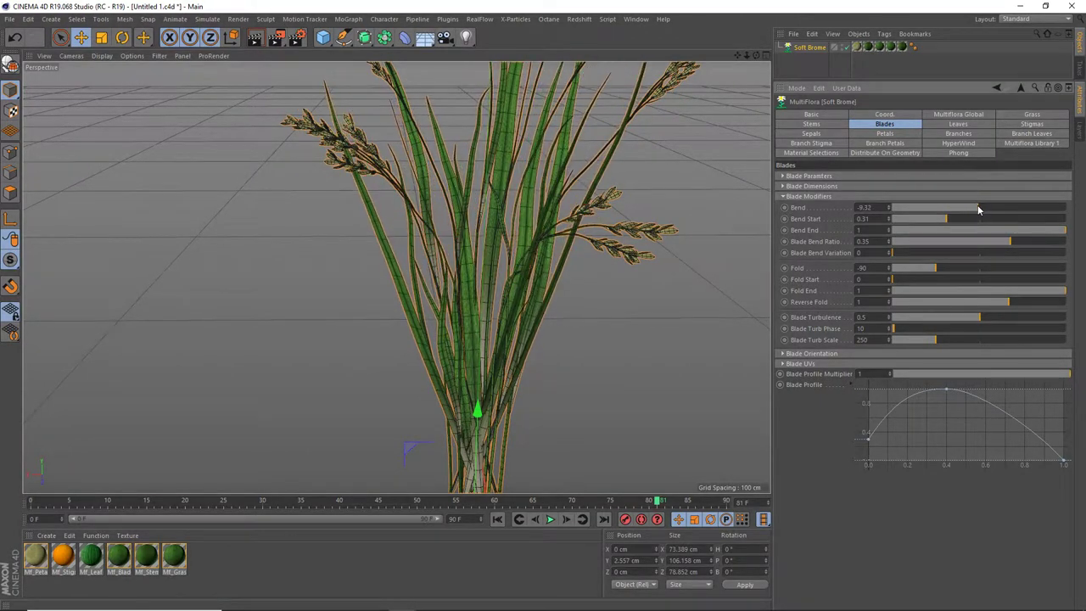
left_click_drag(880, 207, 855, 207)
type("0")
key("Return")
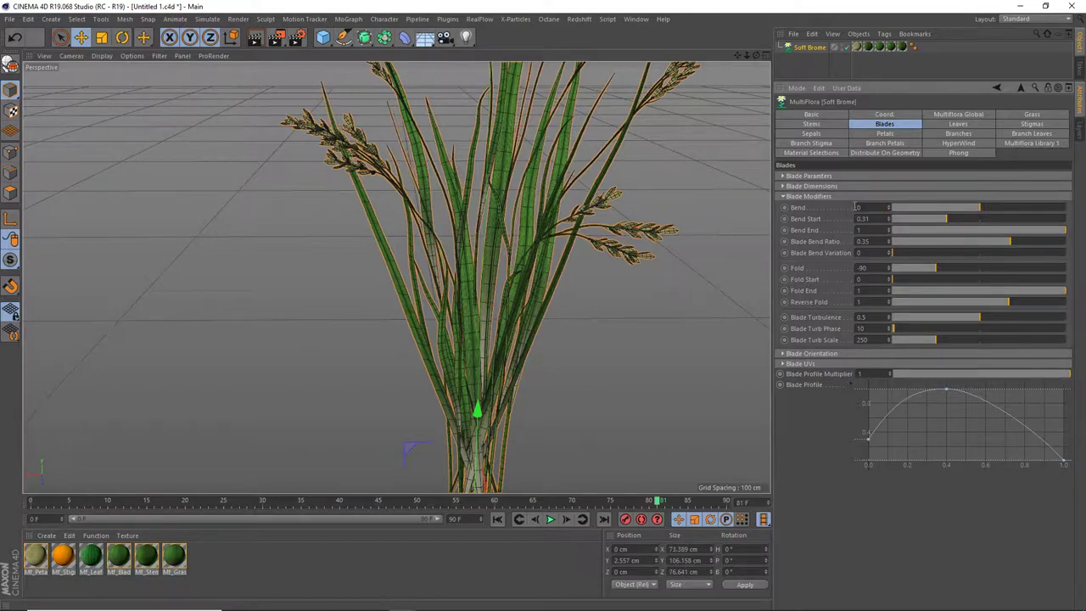
Raise the blade Bend back up to 139.81, checking the grass from several angles
scroll(554, 271, "down", 2)
left_click_drag(554, 271, 514, 330, "alt")
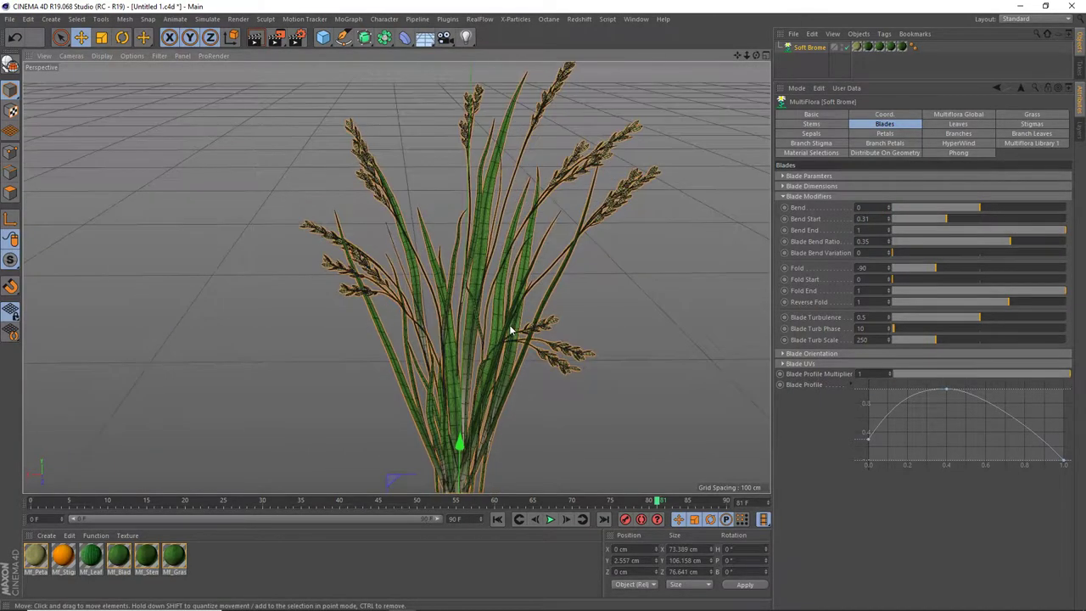
scroll(515, 314, "up", 2)
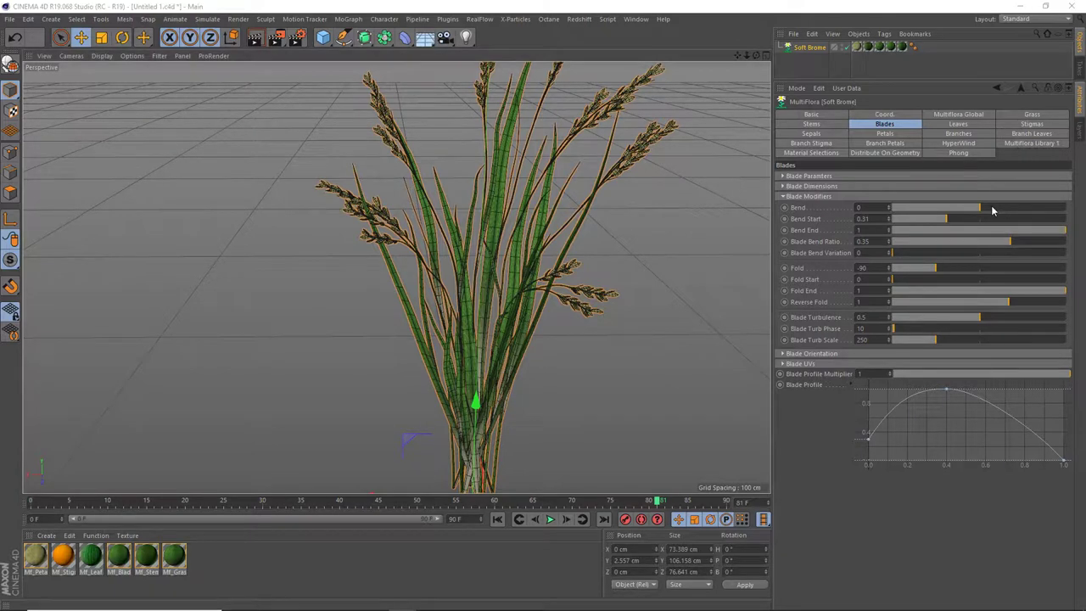
left_click_drag(989, 209, 1018, 216)
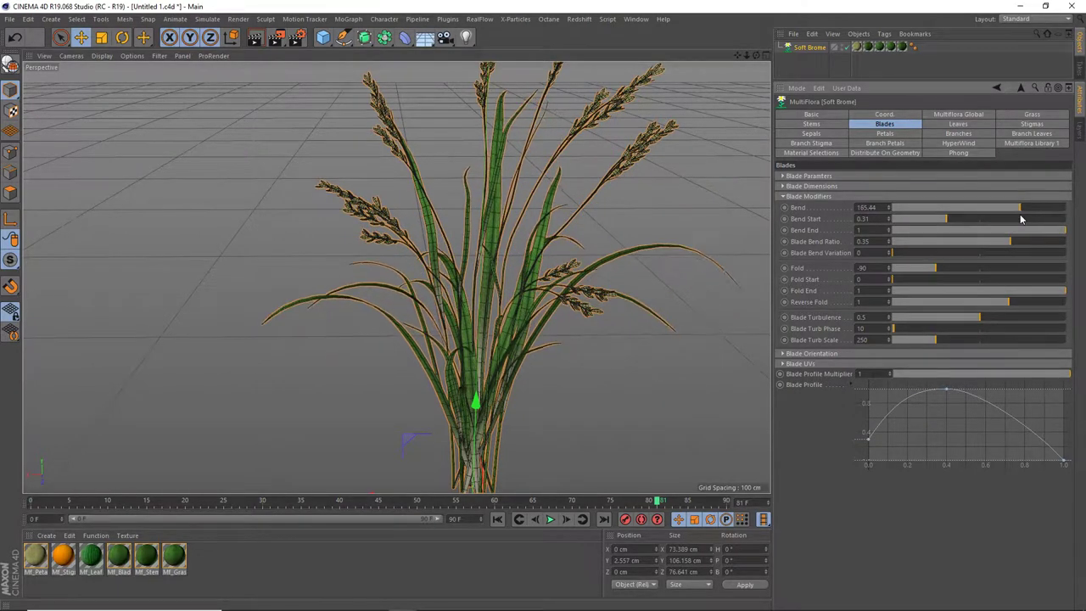
left_click_drag(560, 289, 463, 301, "alt")
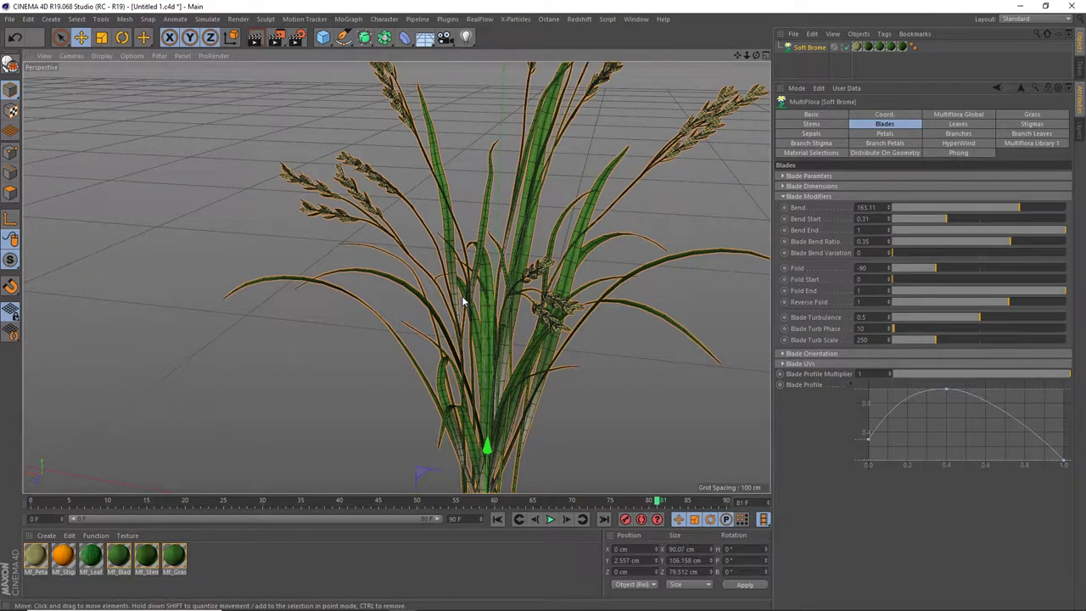
mouse_move(455, 298)
left_mouse_down("alt")
mouse_move(498, 276)
mouse_move(399, 297)
left_mouse_up("alt")
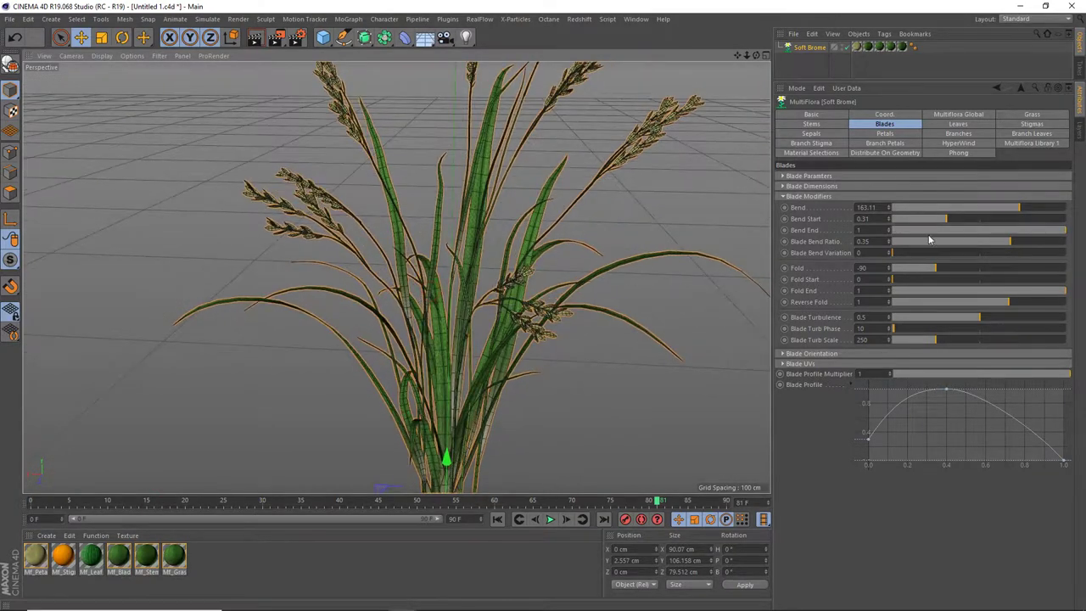
left_click_drag(1034, 207, 1014, 208)
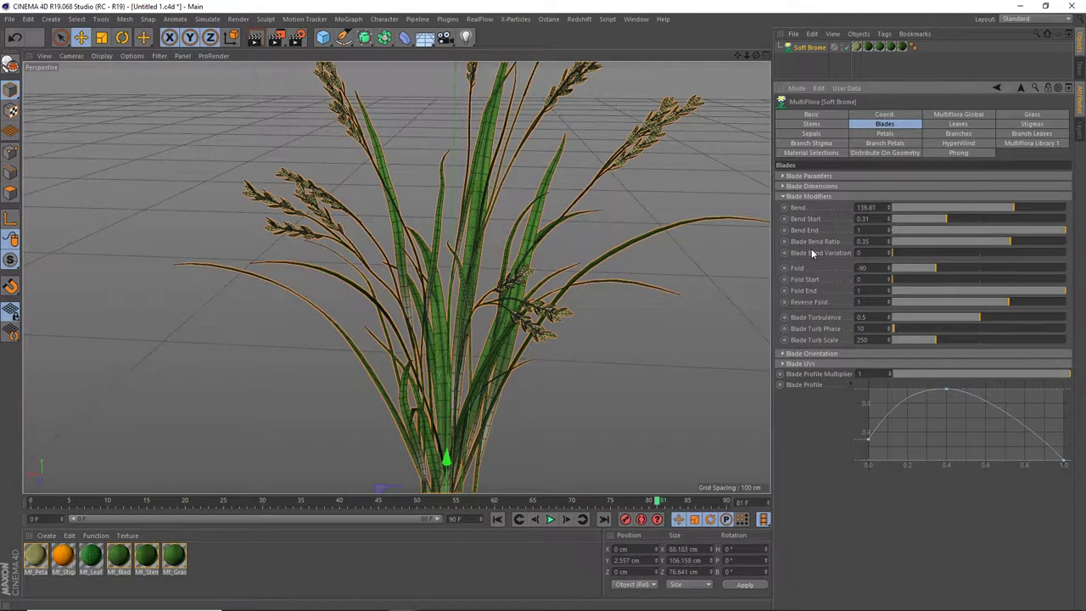
Fold the Soft Brome blades to a Fold angle of -173.59
left_click_drag(937, 270, 943, 268)
scroll(351, 364, "up", 3)
scroll(356, 347, "up", 3)
scroll(335, 339, "up", 2)
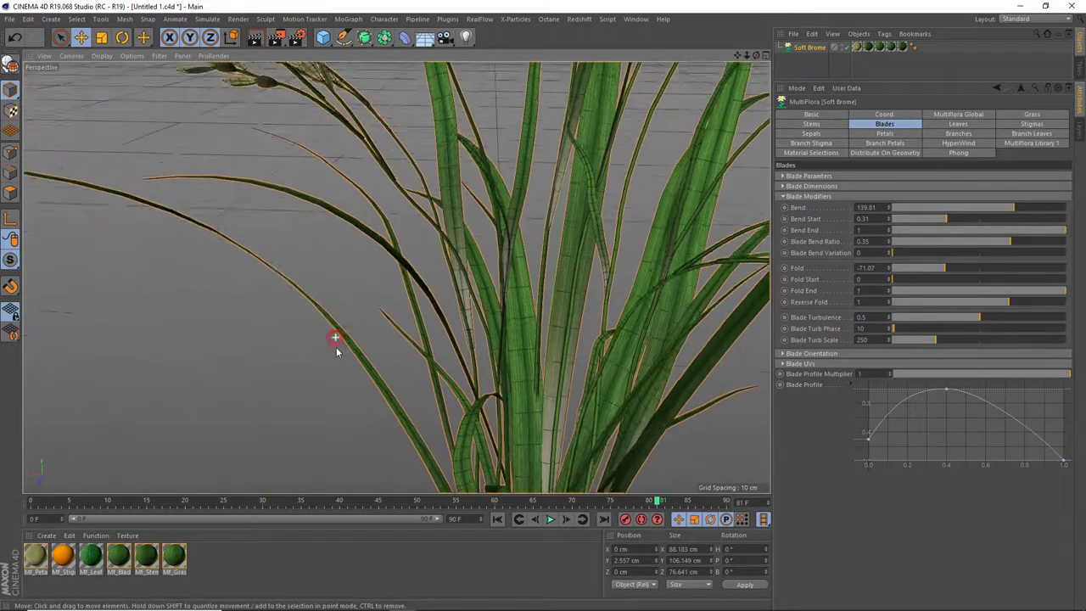
scroll(334, 369, "up", 2)
left_click_drag(335, 370, 510, 346, "alt")
scroll(511, 346, "up", 2)
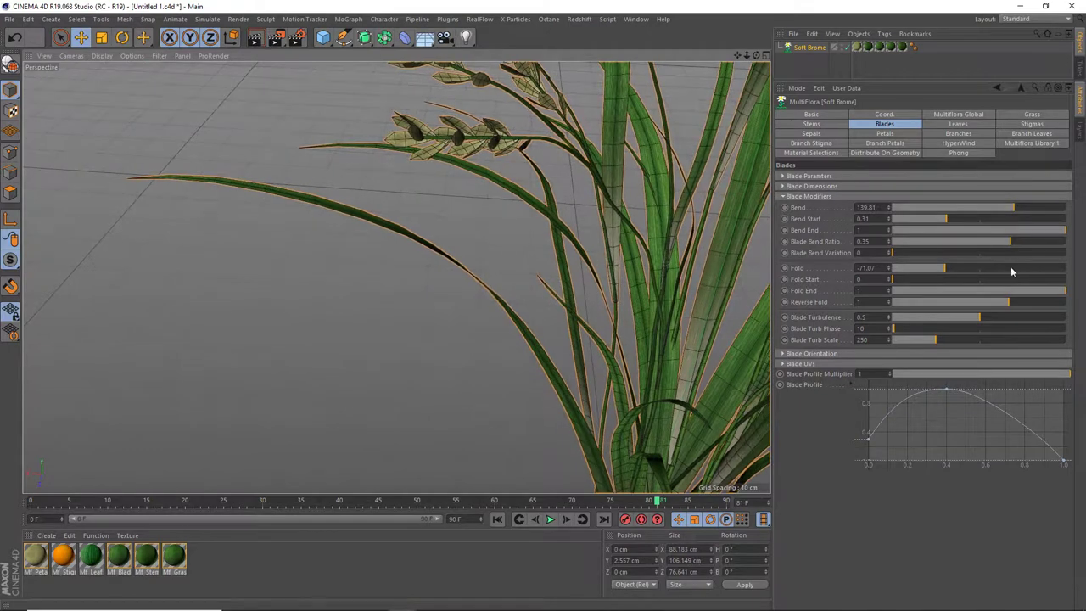
scroll(497, 279, "up", 2)
scroll(260, 187, "up", 3)
scroll(260, 170, "up", 2)
scroll(263, 169, "up", 3)
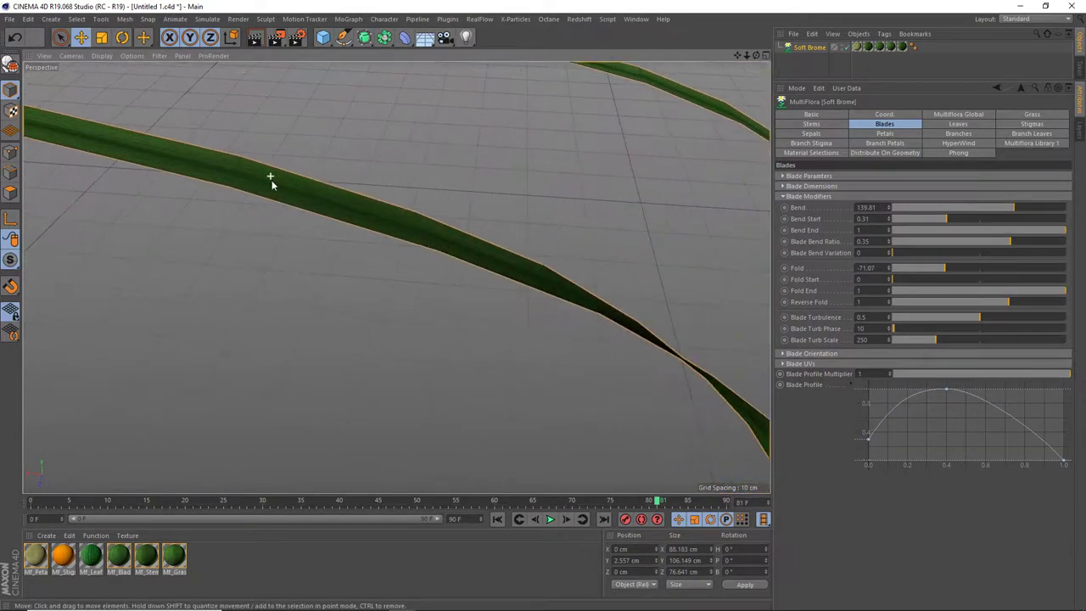
scroll(272, 182, "up", 2)
left_click_drag(954, 272, 1008, 269)
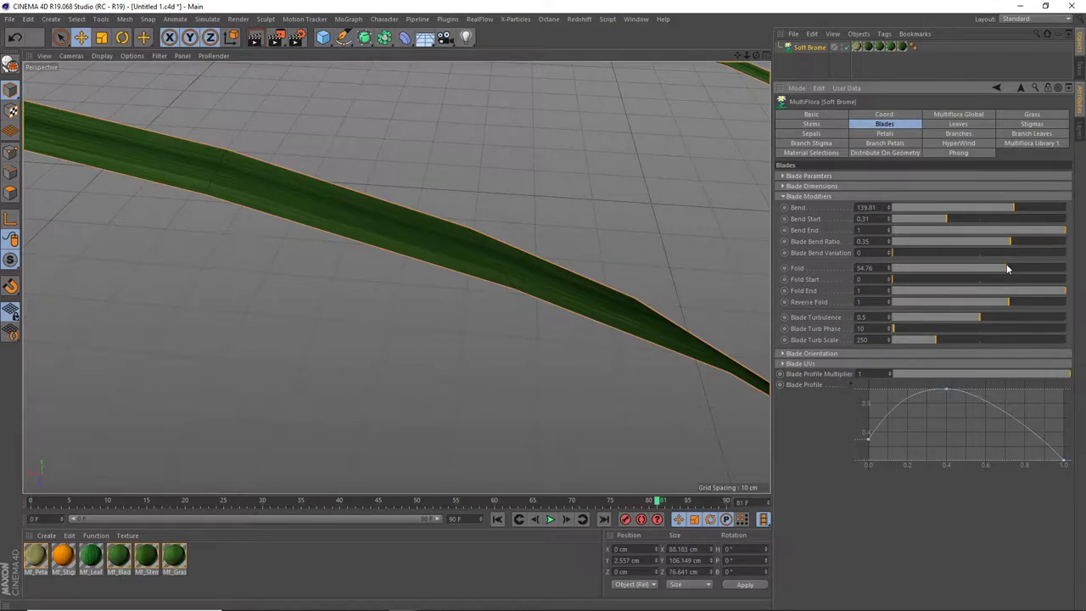
mouse_move(1008, 269)
left_mouse_down()
mouse_move(1027, 269)
mouse_move(888, 272)
left_mouse_up()
left_click_drag(505, 308, 635, 303, "alt")
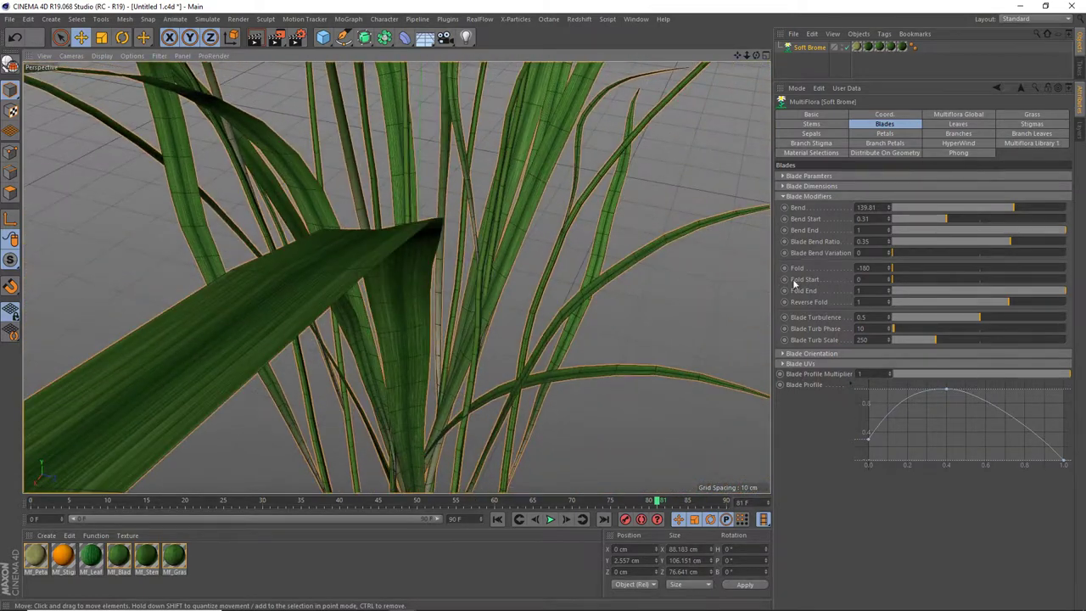
mouse_move(892, 268)
left_mouse_down()
mouse_move(1071, 283)
mouse_move(896, 278)
left_mouse_up()
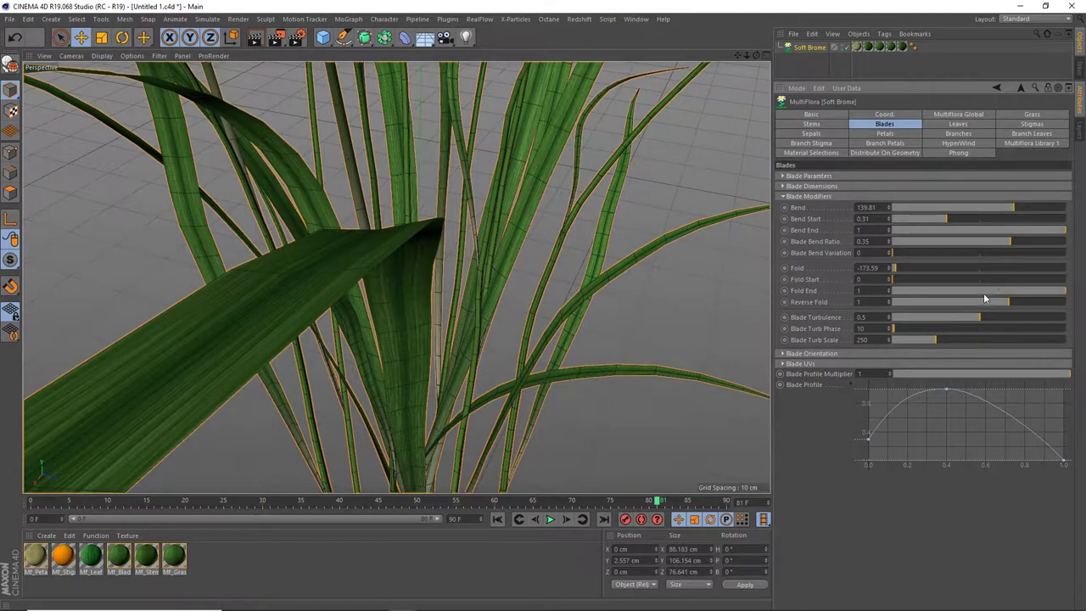
Raise Reverse Fold to 0.72 and settle Blade Turbulence at 0.7
mouse_move(1016, 306)
left_mouse_down()
mouse_move(993, 311)
mouse_move(1051, 308)
mouse_move(972, 308)
mouse_move(994, 308)
left_mouse_up()
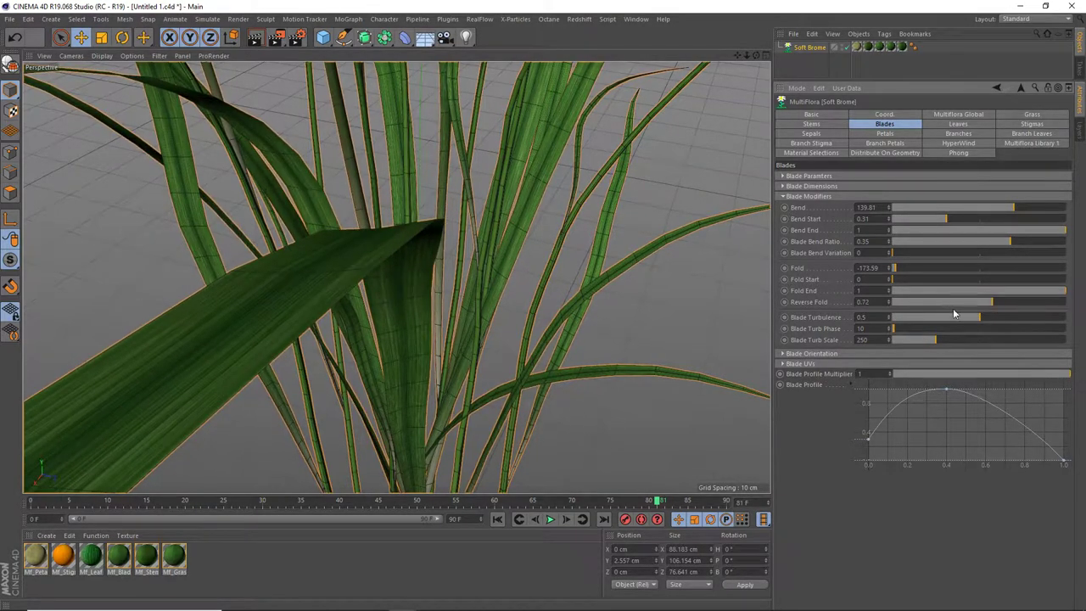
scroll(586, 291, "down", 5)
scroll(589, 305, "down", 3)
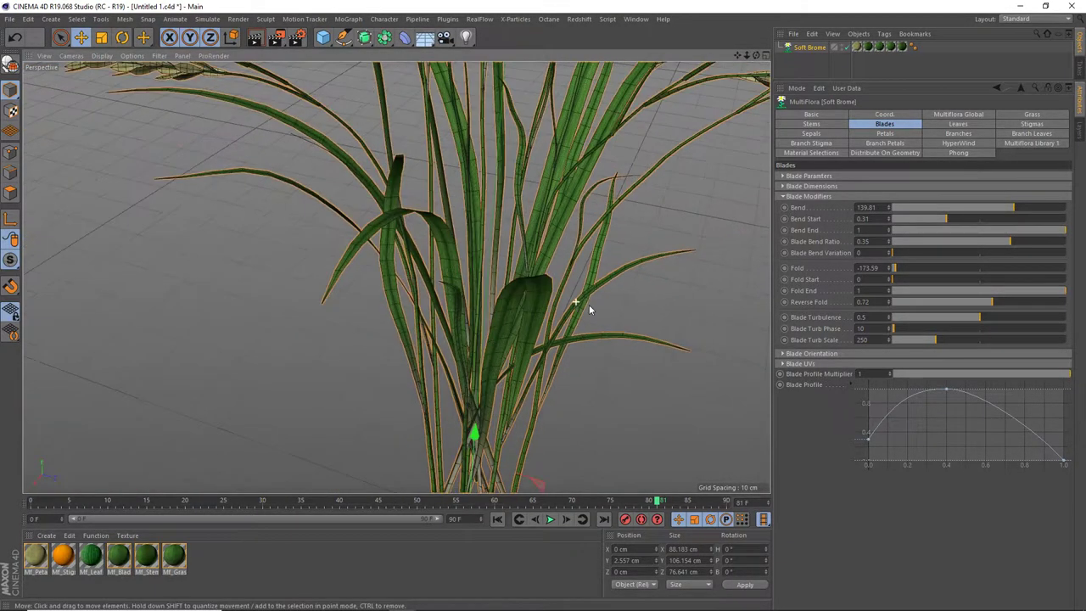
mouse_move(589, 305)
left_mouse_down("alt")
mouse_move(395, 274)
mouse_move(501, 322)
left_mouse_up("alt")
scroll(533, 297, "down", 1)
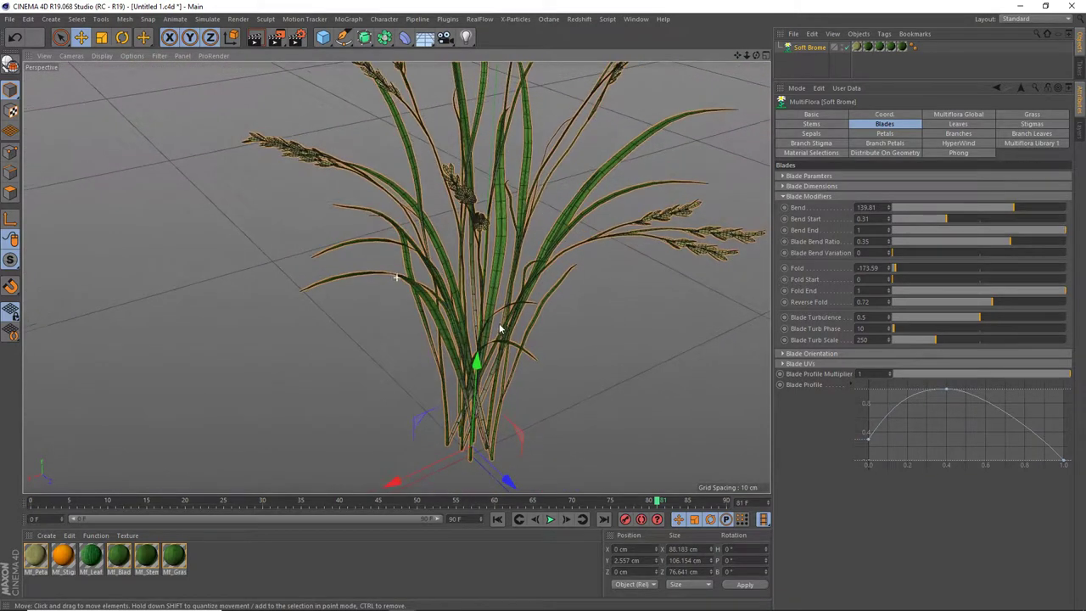
scroll(538, 330, "up", 2)
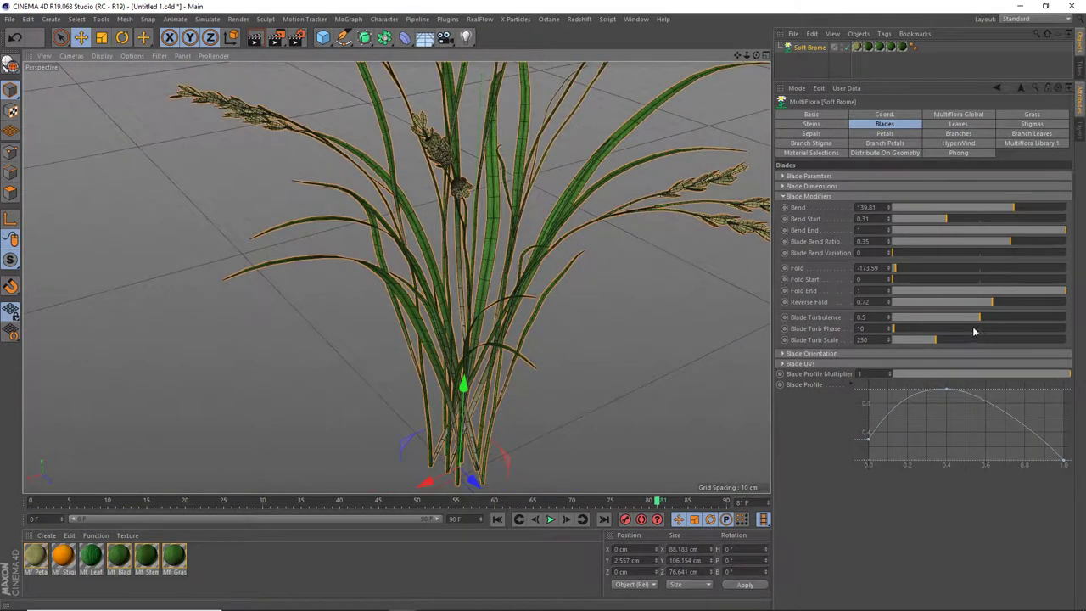
left_click_drag(986, 321, 1052, 320)
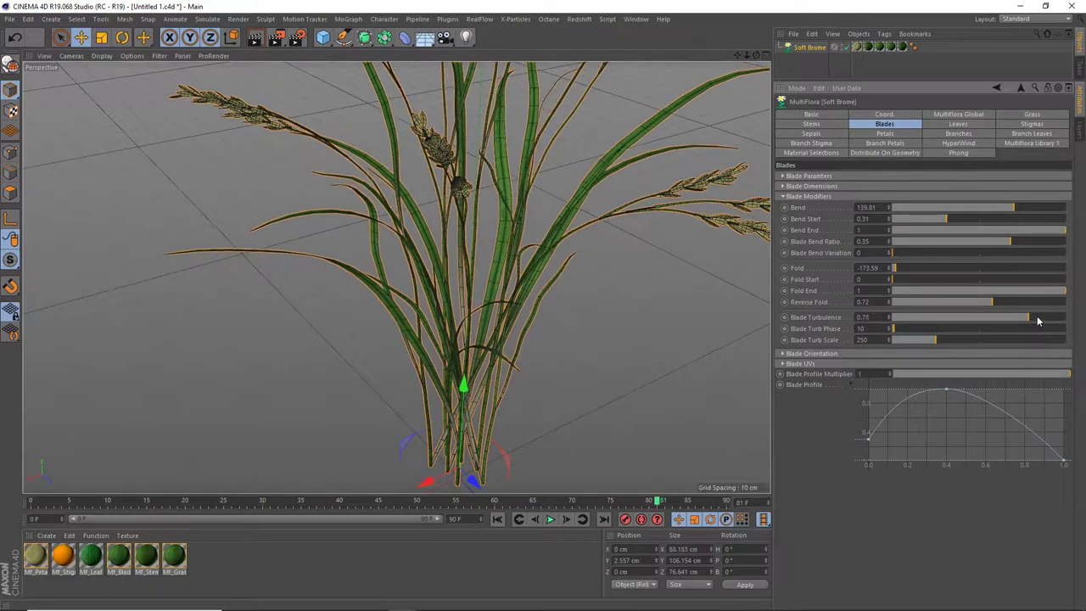
left_click_drag(1052, 320, 1013, 320)
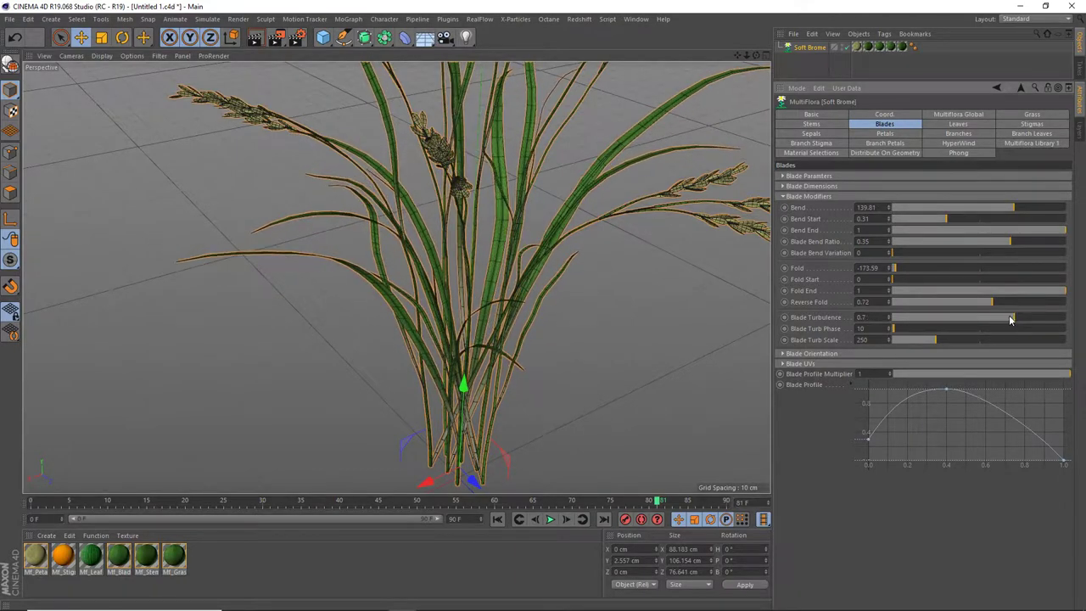
Set Blade Orientation: Spread -42.37, Spread Variation 0.14, Point To Tip 0.37, Local Spin 27.18
left_click(783, 196)
left_click(783, 207)
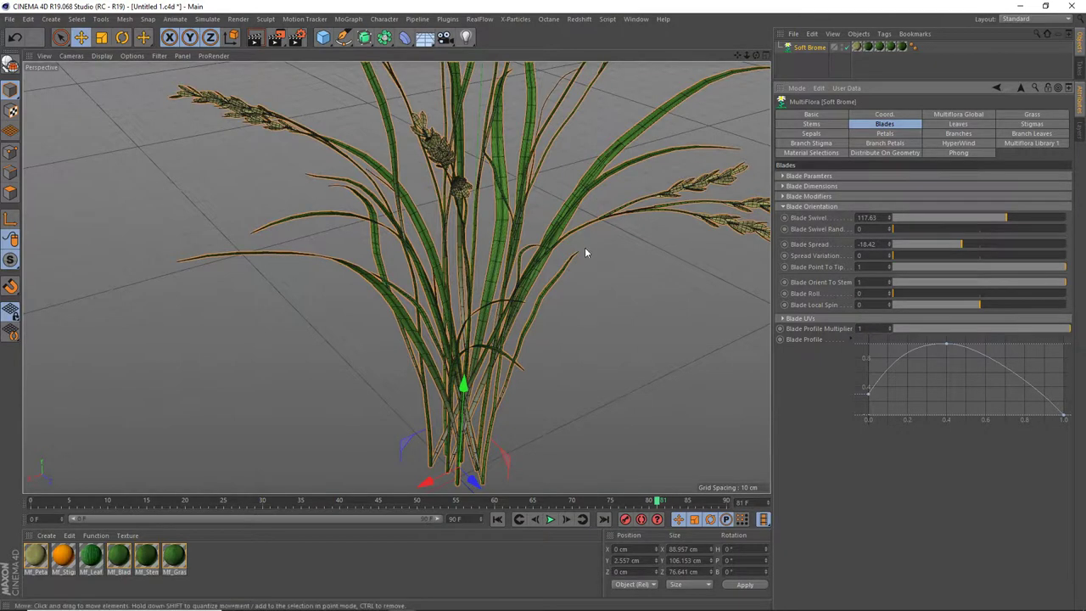
left_click_drag(530, 252, 585, 254, "alt")
left_click_drag(970, 246, 927, 245)
left_click_drag(582, 325, 430, 323, "alt")
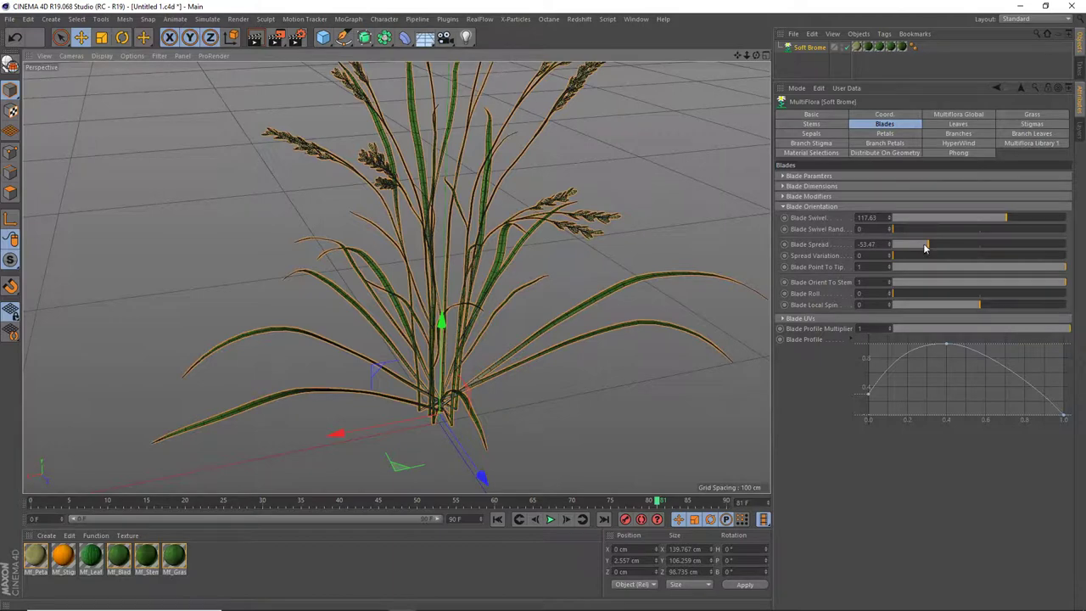
mouse_move(925, 248)
left_mouse_down()
mouse_move(900, 247)
mouse_move(966, 247)
mouse_move(898, 255)
mouse_move(919, 259)
left_mouse_up()
left_click_drag(1004, 267, 957, 268)
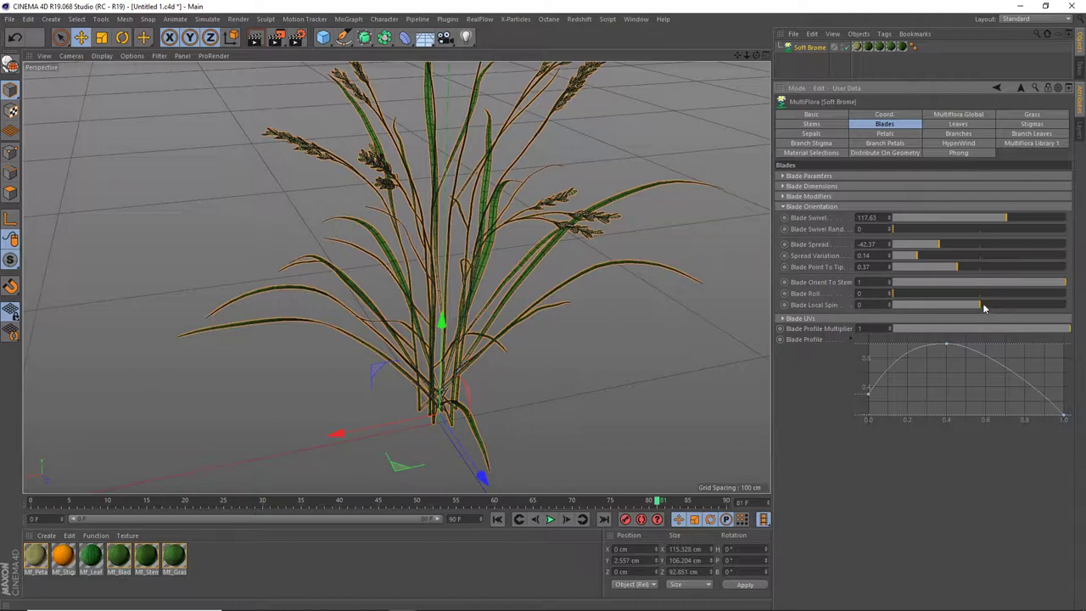
mouse_move(984, 307)
left_mouse_down()
mouse_move(1025, 305)
mouse_move(1008, 307)
left_mouse_up()
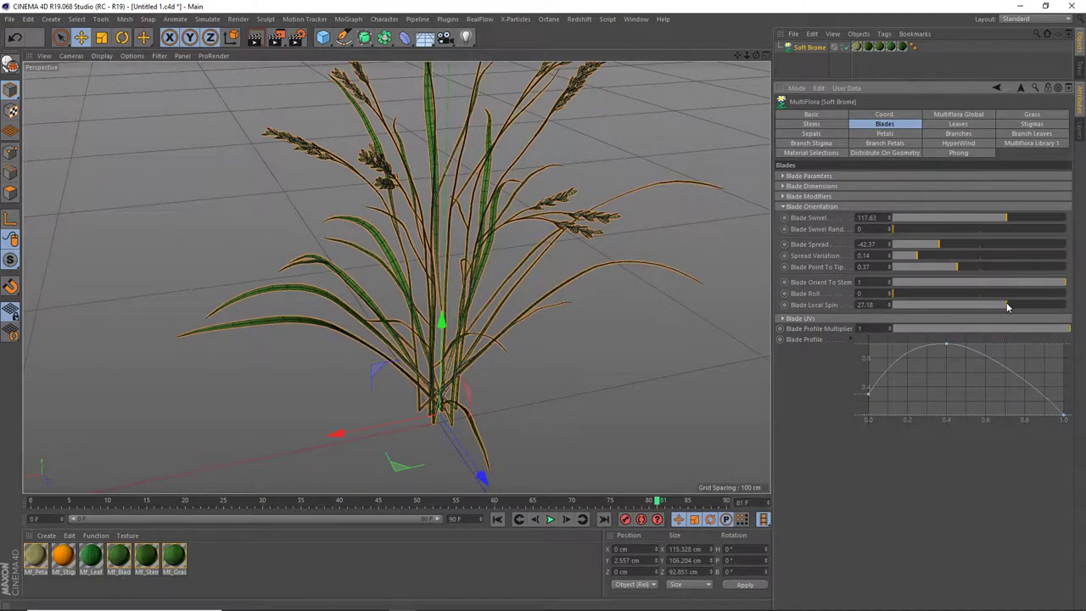
Reshape the Blade Profile ends so blades are wide at the base with pointed tips
left_click(783, 207)
scroll(298, 317, "up", 3)
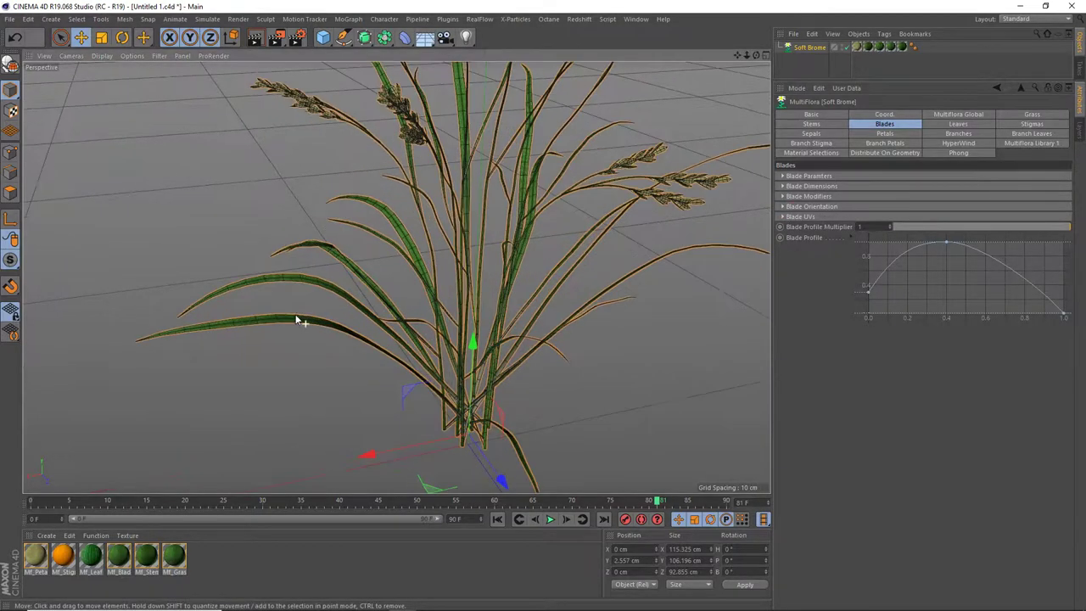
scroll(289, 314, "up", 3)
scroll(335, 342, "up", 3)
mouse_move(384, 337)
left_mouse_down("alt")
mouse_move(442, 313)
mouse_move(440, 333)
mouse_move(457, 338)
mouse_move(509, 317)
mouse_move(498, 332)
mouse_move(628, 357)
left_mouse_up("alt")
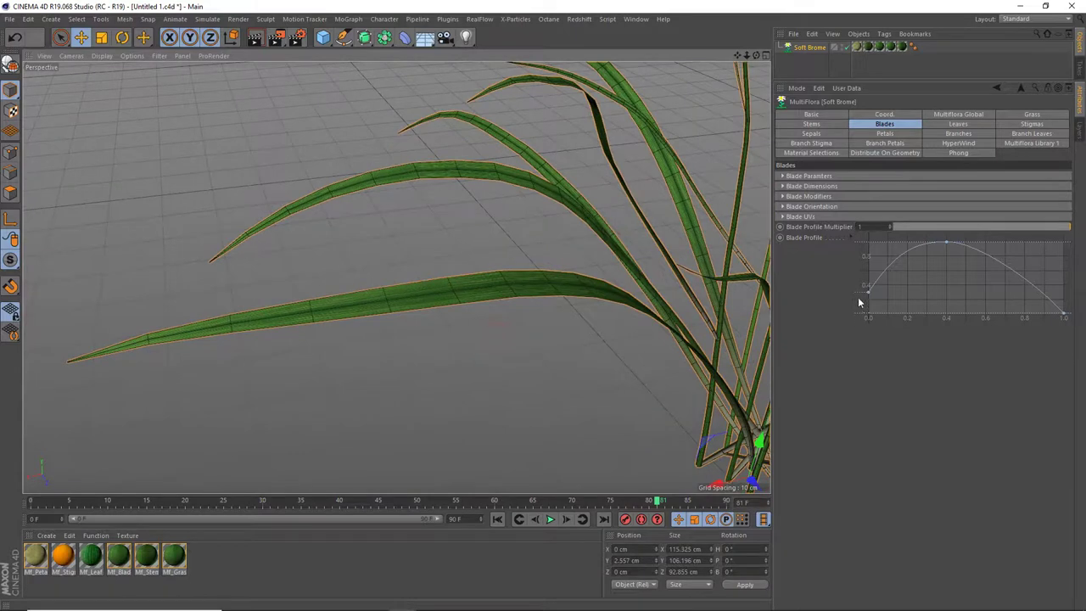
mouse_move(869, 295)
left_mouse_down()
mouse_move(867, 316)
mouse_move(865, 304)
left_mouse_up()
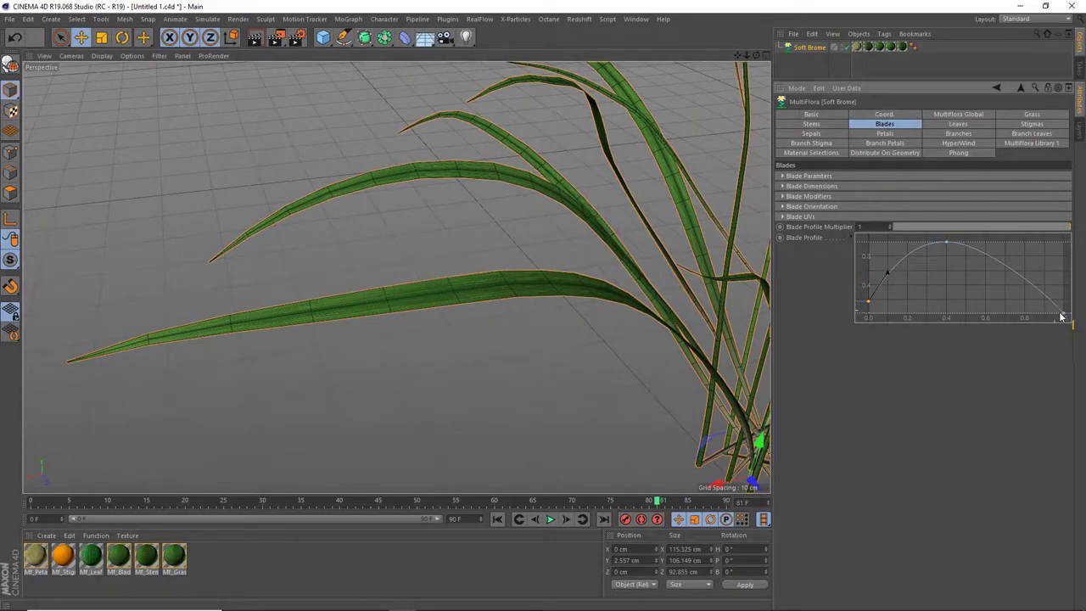
left_click_drag(1061, 316, 1065, 288)
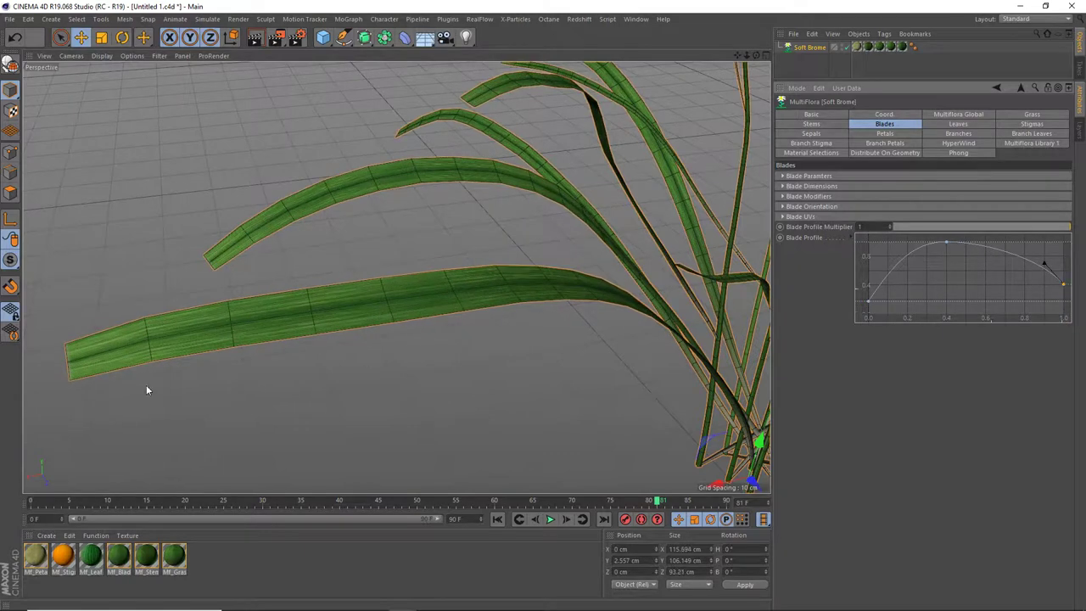
left_click(65, 364)
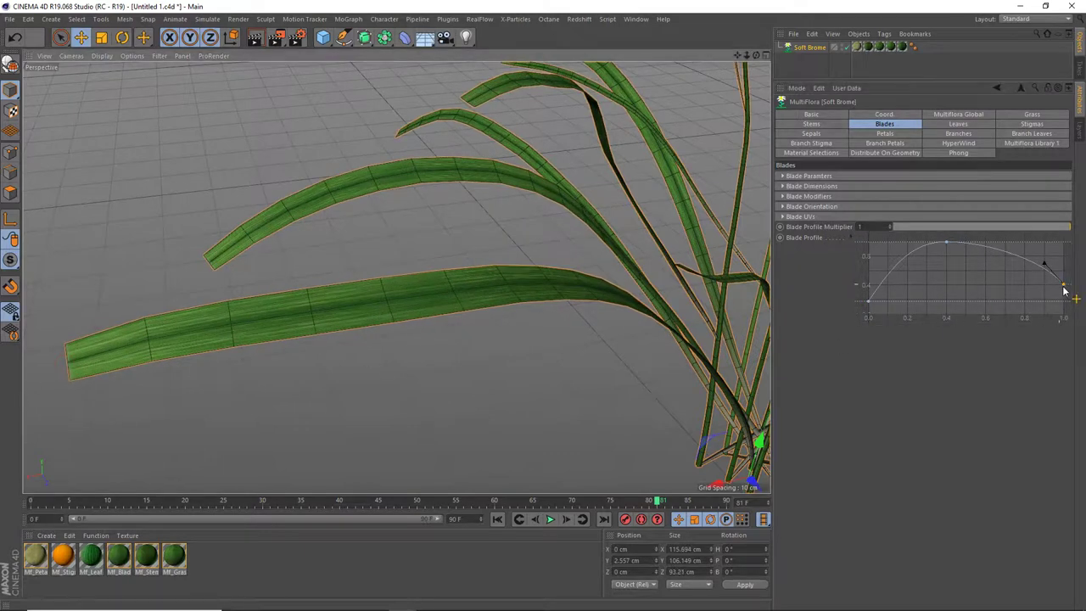
left_click_drag(1062, 286, 1067, 316)
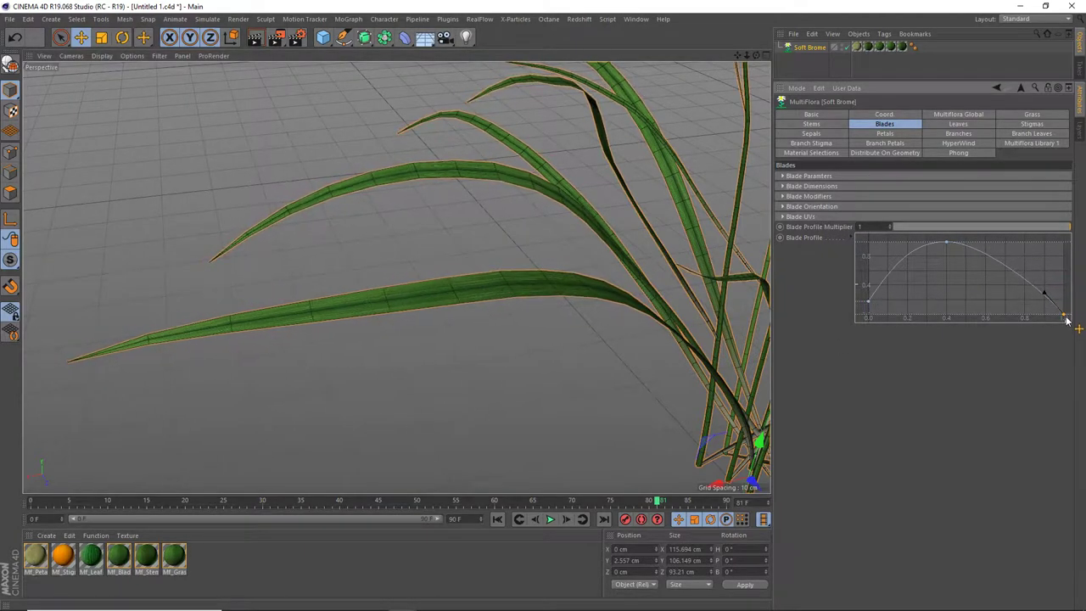
mouse_move(867, 302)
left_mouse_down()
mouse_move(857, 263)
mouse_move(867, 310)
left_mouse_up()
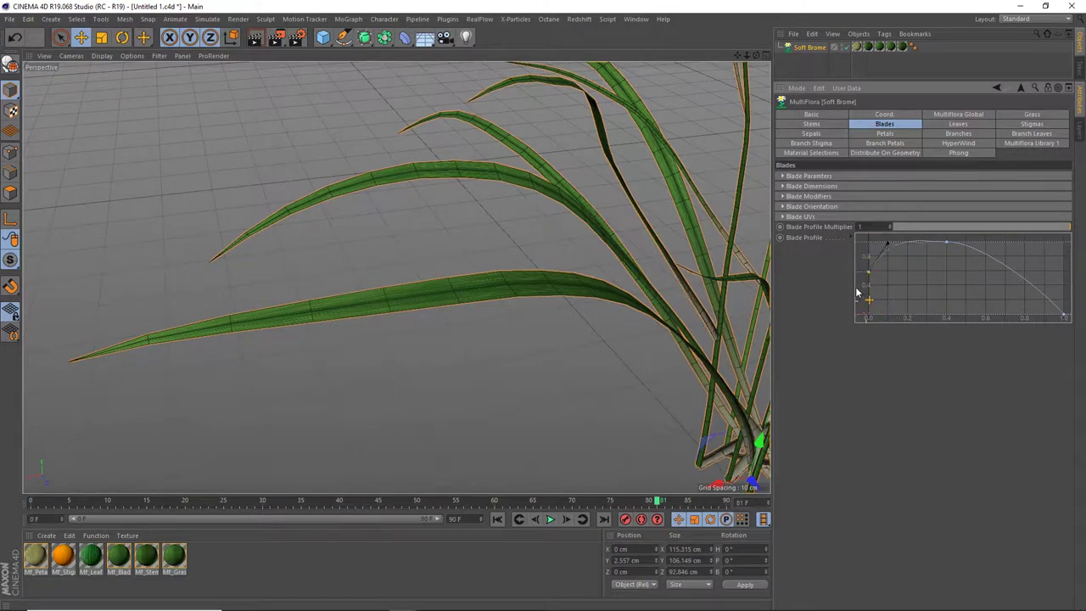
Add a Blade Profile point and lift it into a broad flat top, then show Leaves settings
left_click(887, 282, "ctrl")
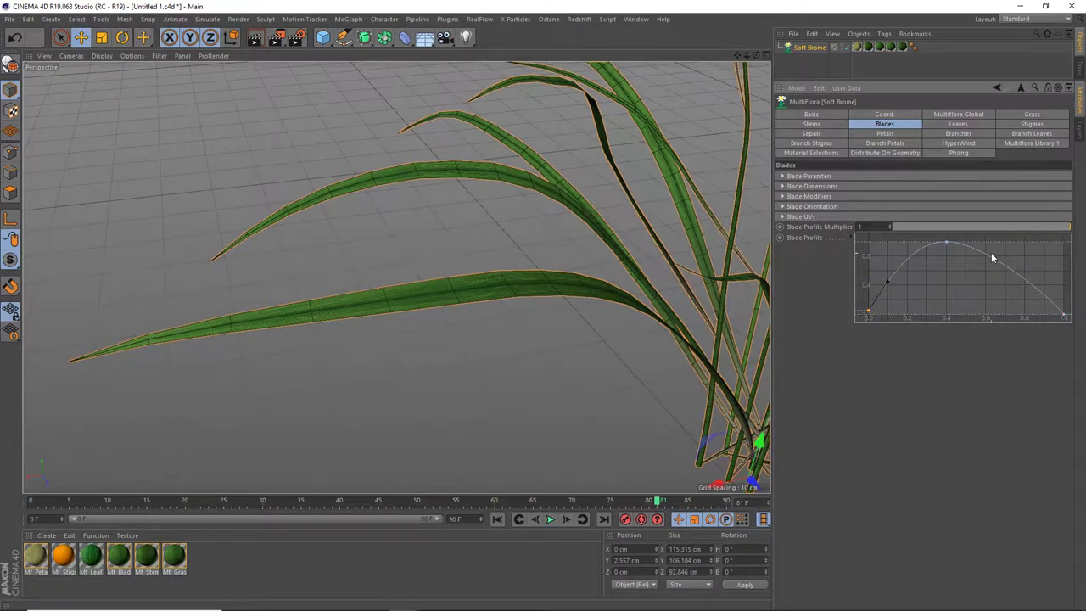
left_click_drag(947, 246, 952, 260)
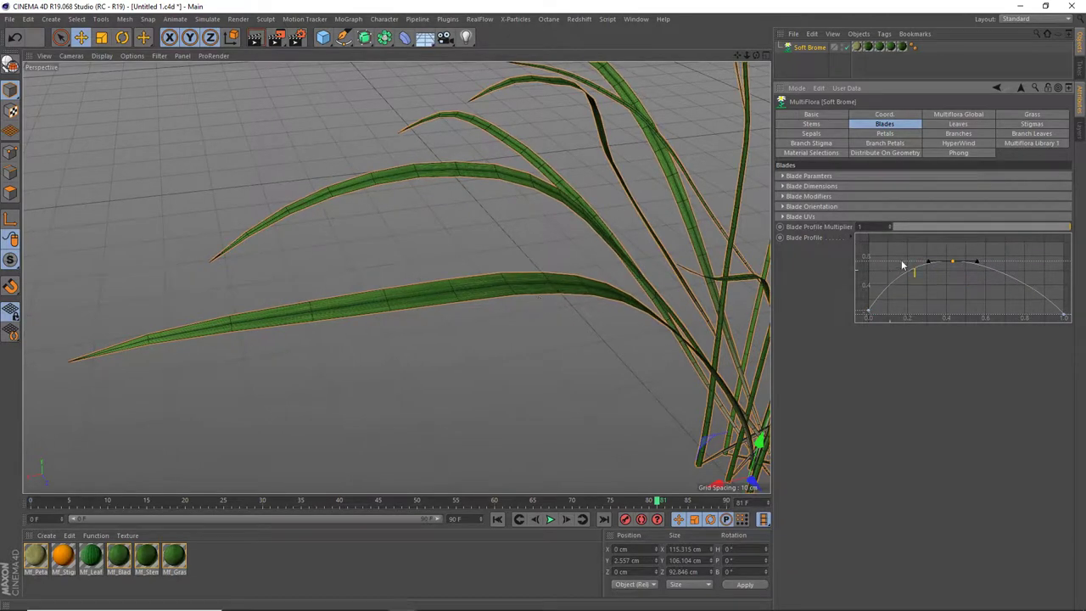
mouse_move(952, 261)
left_mouse_down()
mouse_move(957, 246)
mouse_move(958, 291)
left_mouse_up()
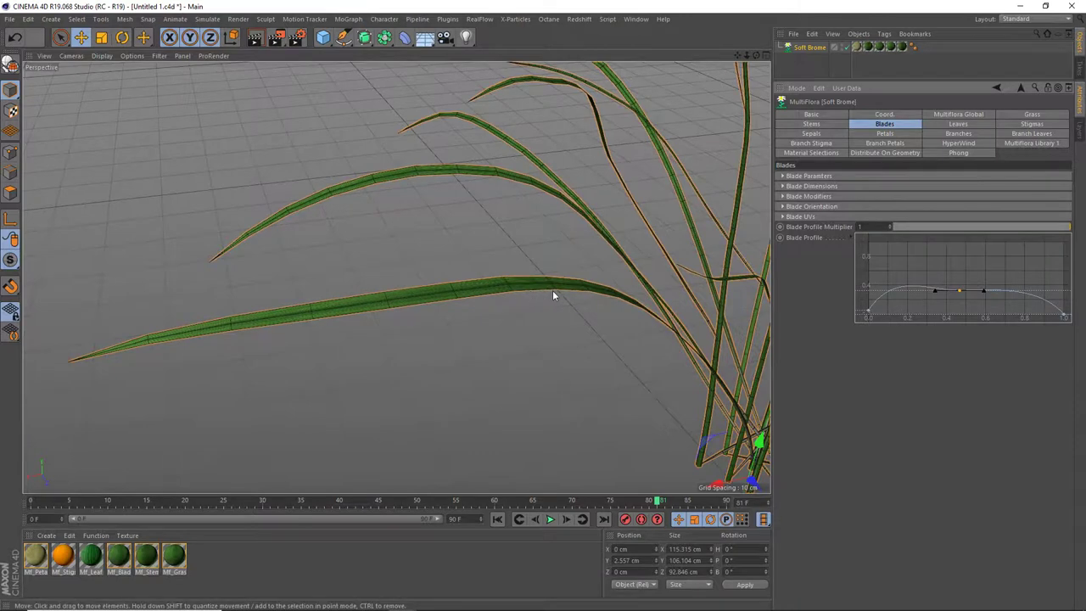
left_click_drag(960, 290, 959, 248)
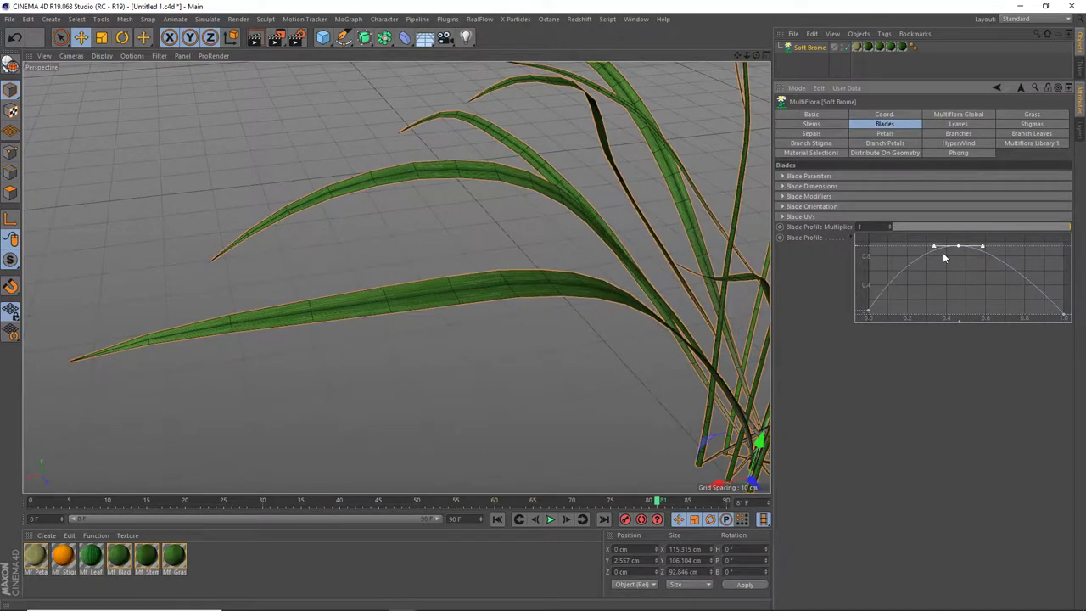
left_click(945, 125)
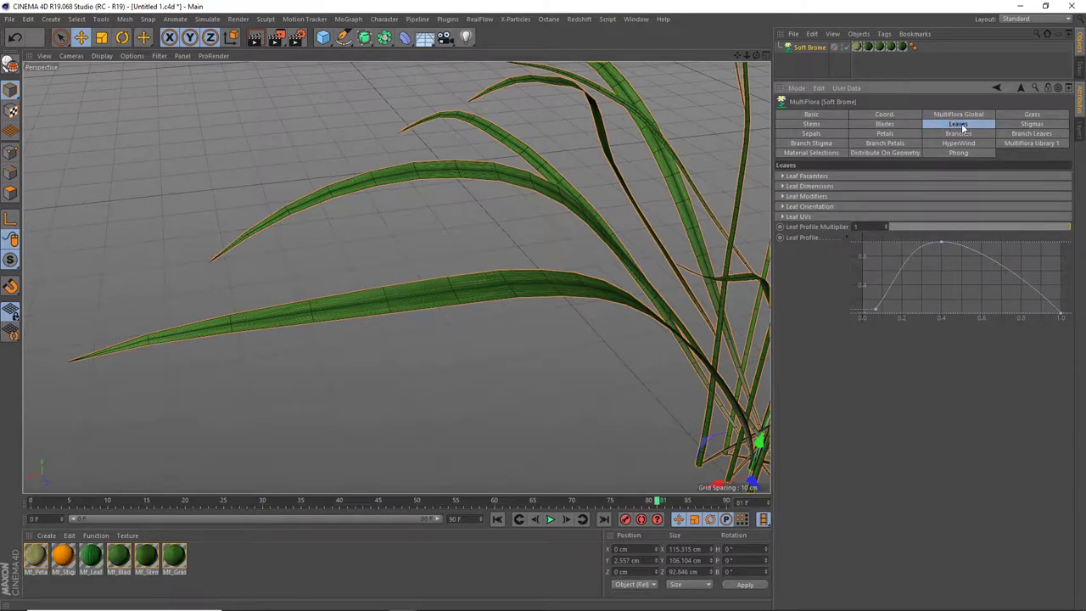
mouse_move(611, 237)
left_mouse_down("alt")
mouse_move(640, 244)
mouse_move(457, 268)
left_mouse_up("alt")
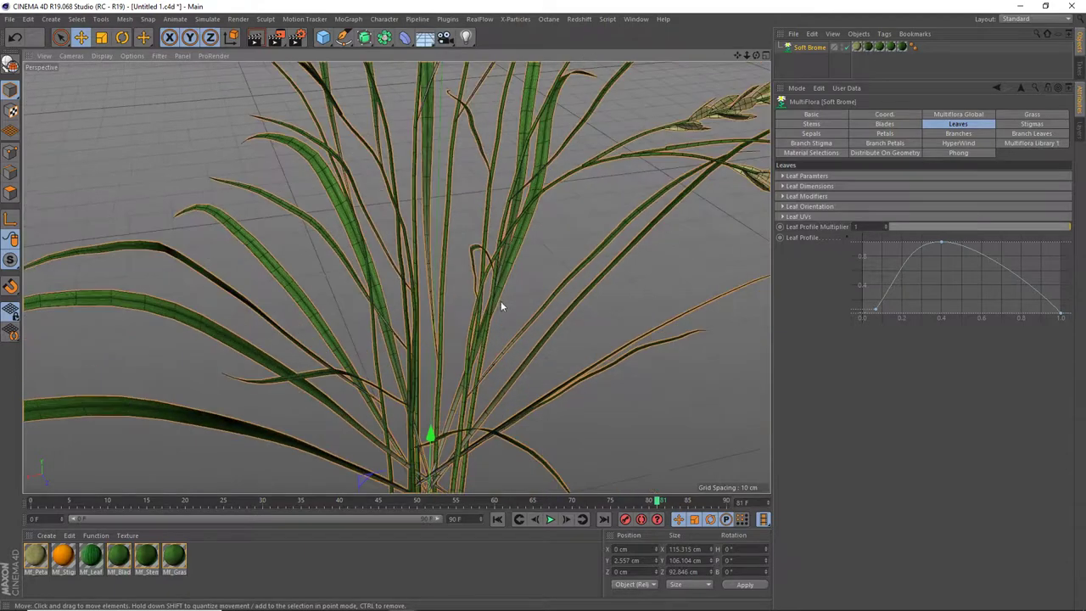
left_click_drag(530, 287, 562, 280, "alt")
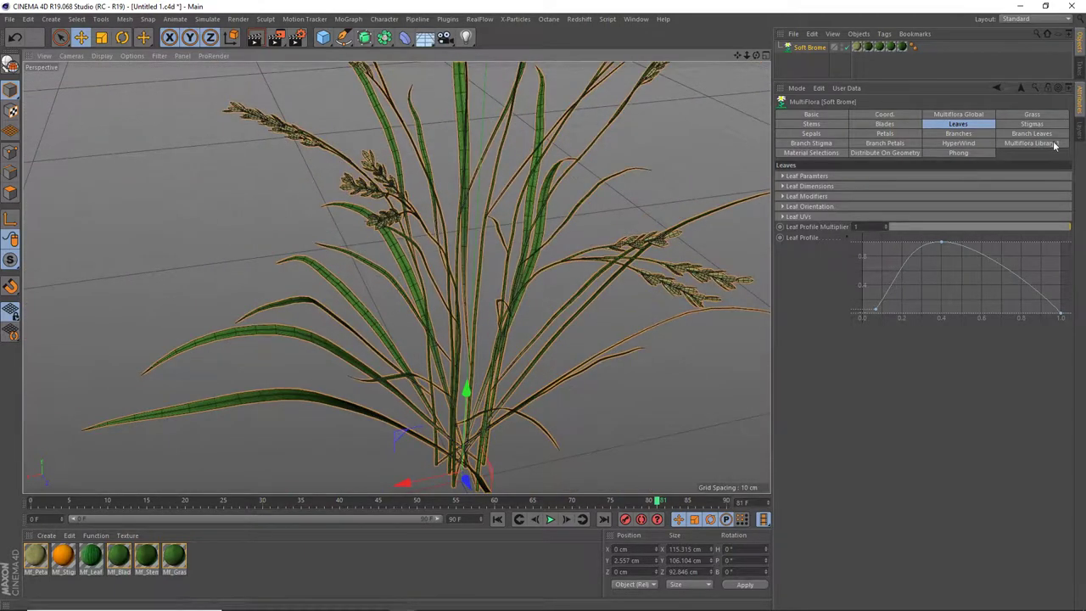
Load the Roses Red preset from the MultiFlora Library 1
left_click(1026, 143)
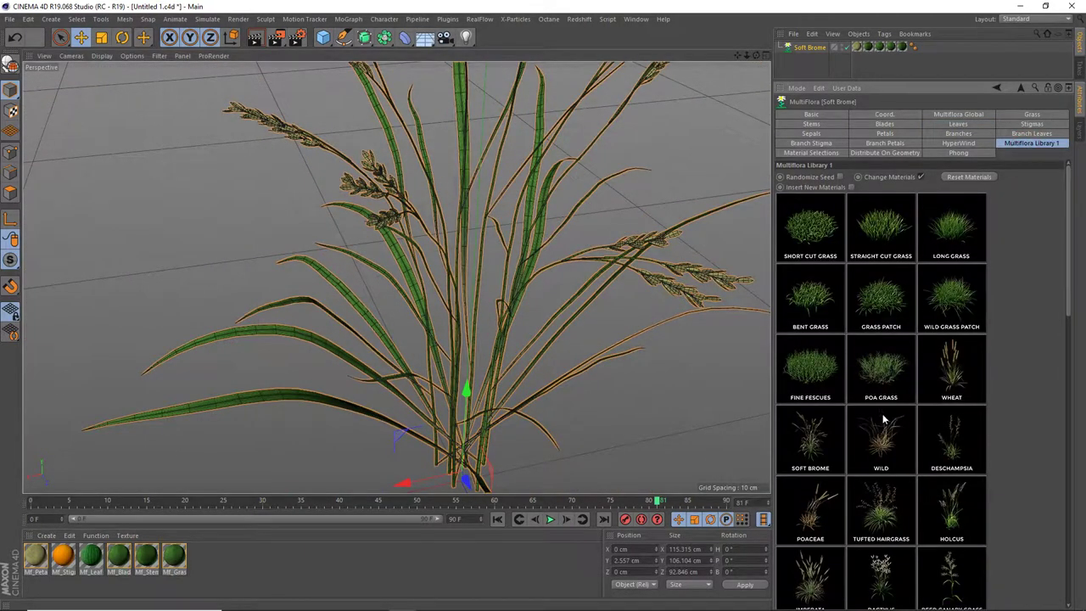
scroll(883, 419, "down", 3)
scroll(883, 419, "down", 3)
scroll(884, 414, "down", 2)
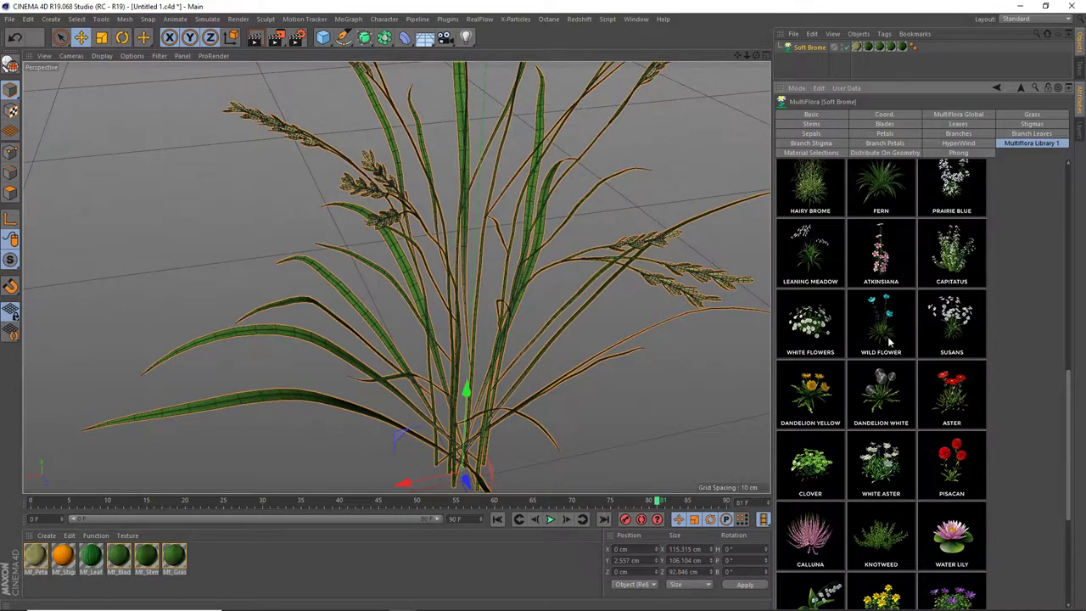
scroll(889, 342, "down", 2)
scroll(846, 382, "down", 2)
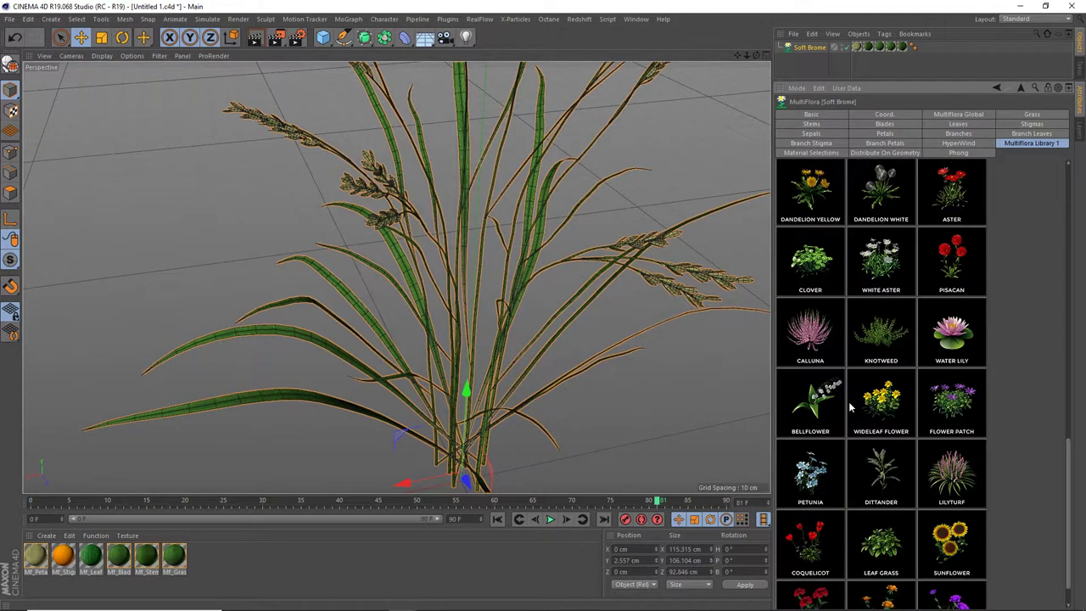
scroll(850, 409, "down", 1)
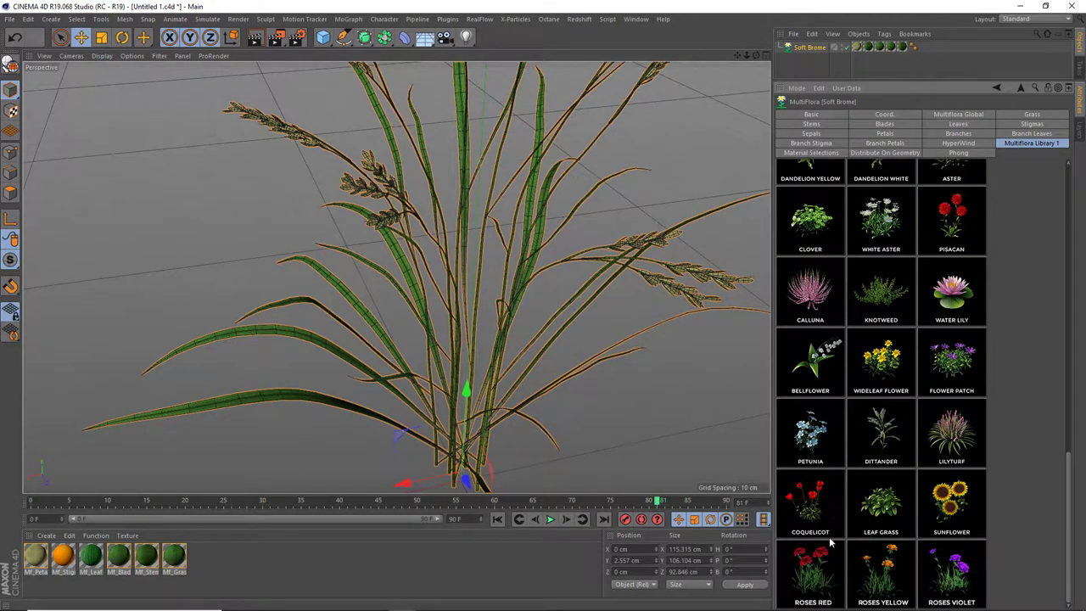
left_click(963, 575)
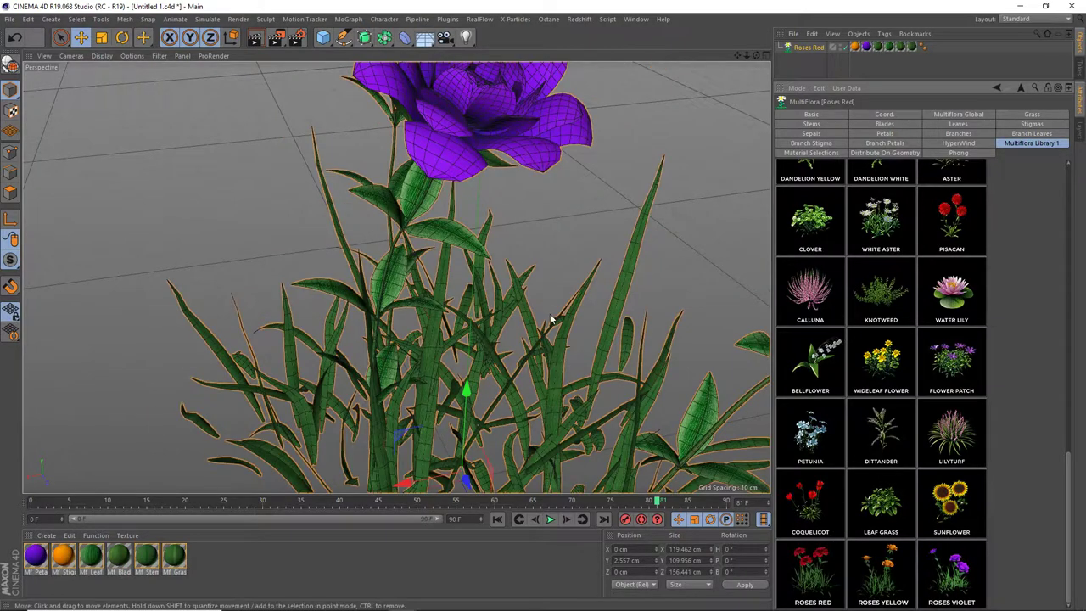
Turn off Grass On for the rose plant and display its Leaves settings
left_click(1032, 114)
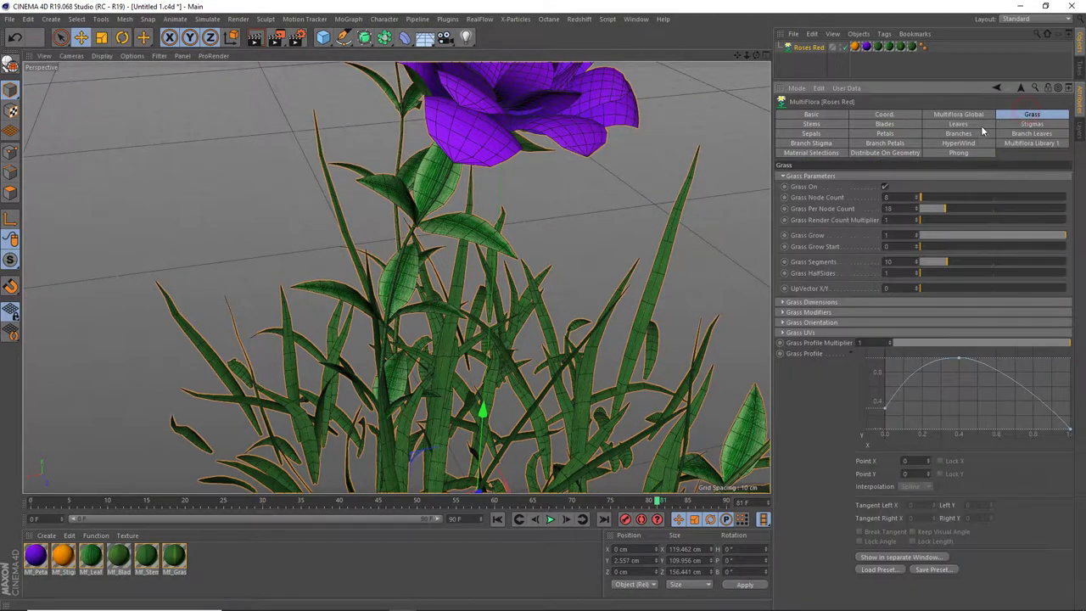
left_click(884, 187)
mouse_move(446, 300)
left_mouse_down("alt")
mouse_move(507, 230)
mouse_move(477, 198)
mouse_move(476, 274)
mouse_move(461, 243)
mouse_move(553, 182)
left_mouse_up("alt")
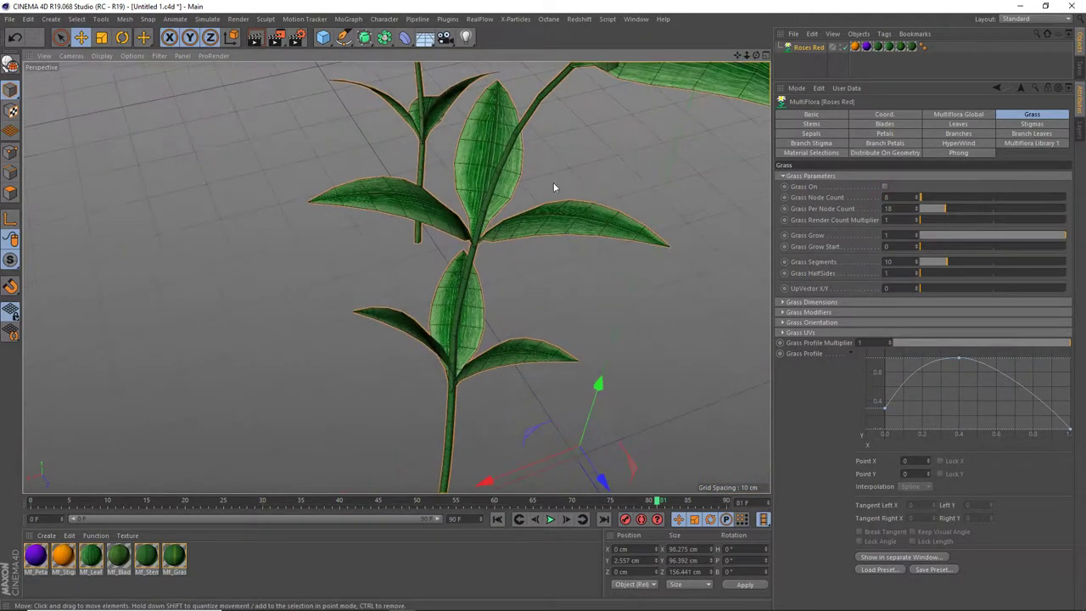
left_click(938, 125)
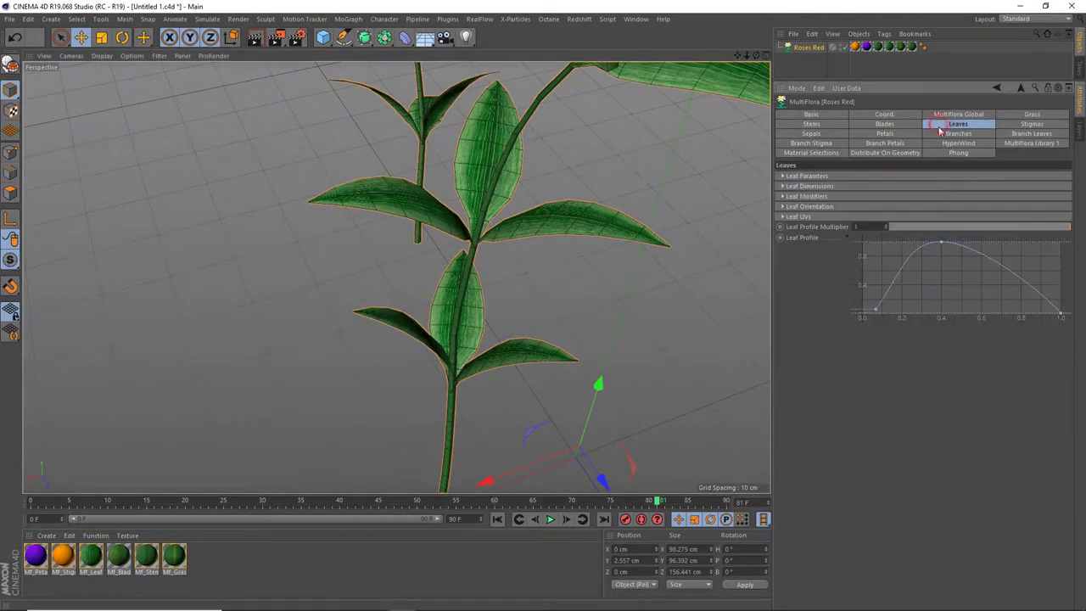
Expand the leaf parameters and enter a leaf node count of 5, then 2
left_click(804, 176)
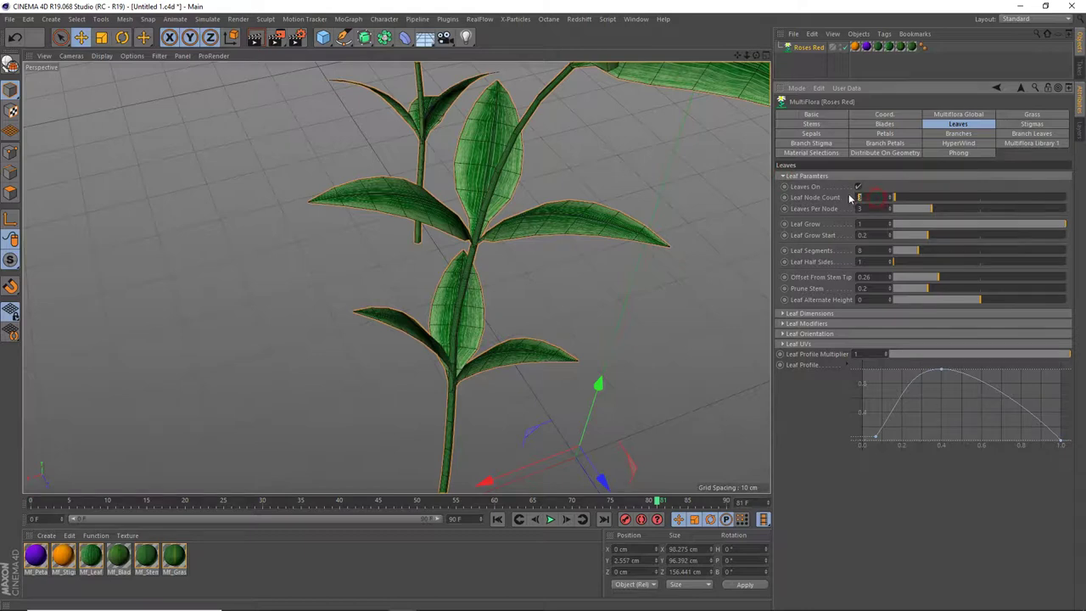
type("5")
key("Return")
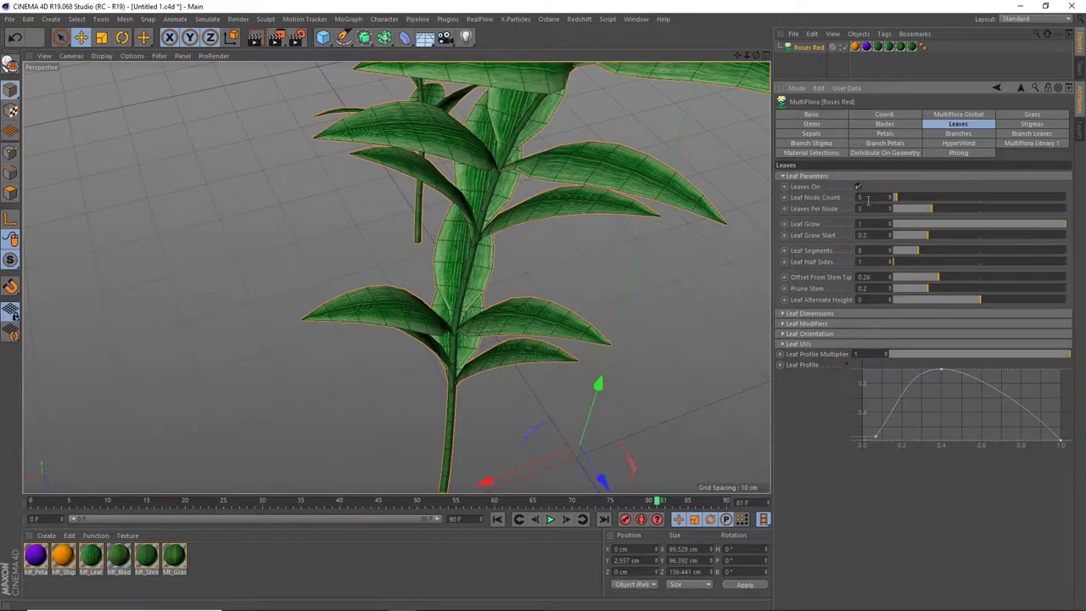
double_click(867, 198)
type("2")
key("Return")
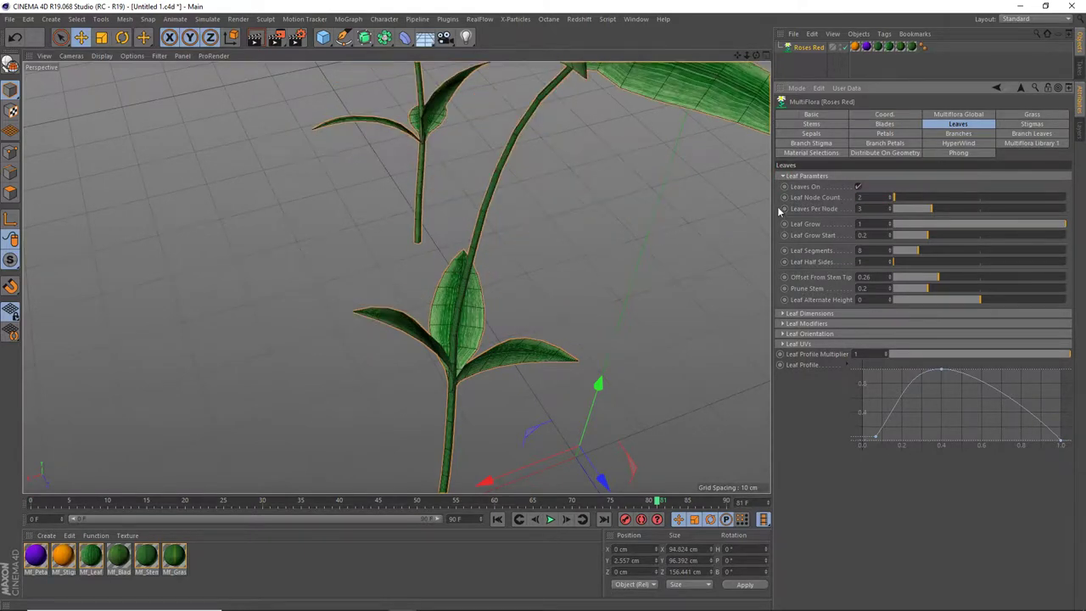
Set Leaf Grow 0.97, Offset From Stem Tip 0.3 and Prune Stem 0.12
left_click_drag(483, 349, 764, 272, "alt")
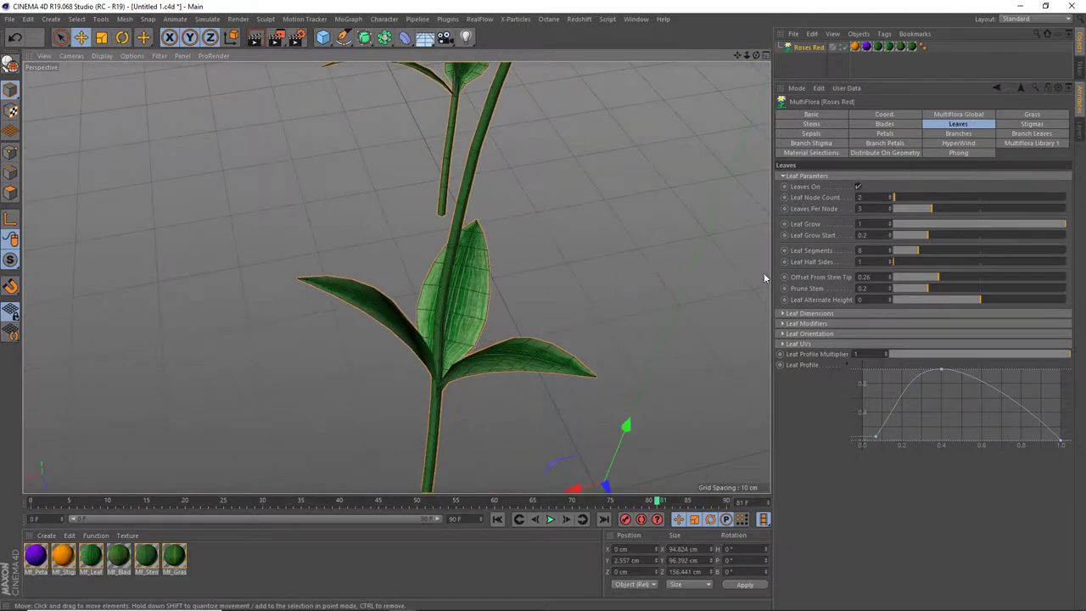
left_click_drag(982, 224, 1059, 227)
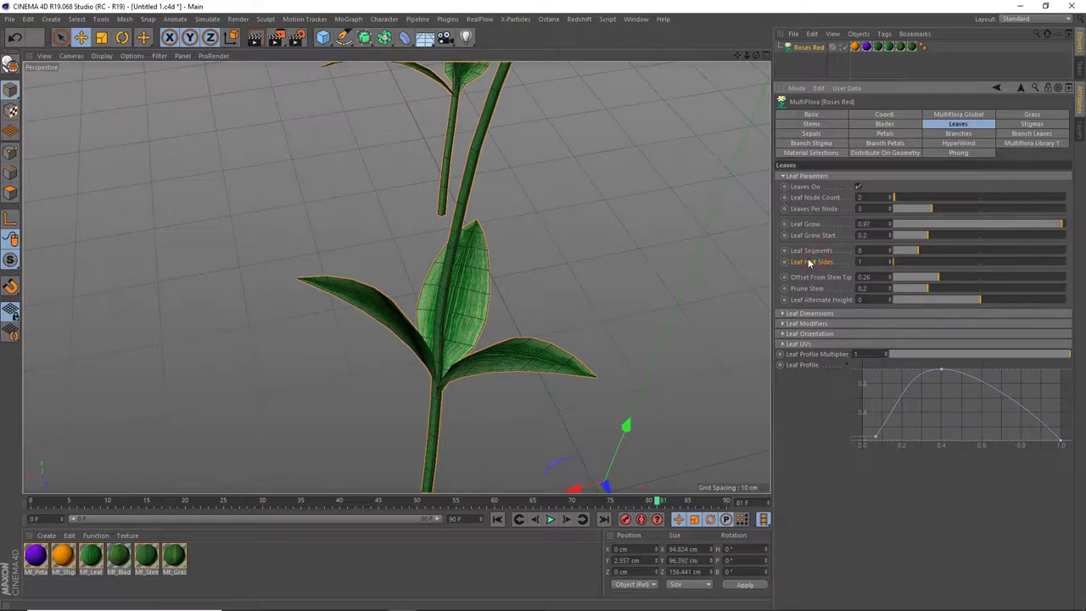
left_click_drag(940, 279, 995, 279)
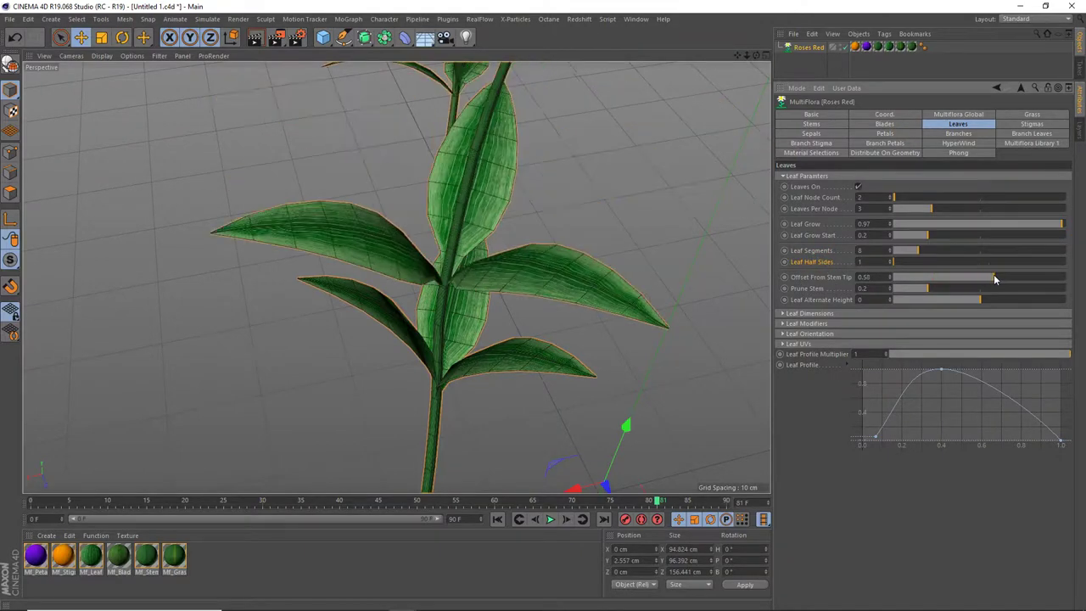
scroll(582, 327, "down", 3)
left_click_drag(548, 322, 626, 320, "alt")
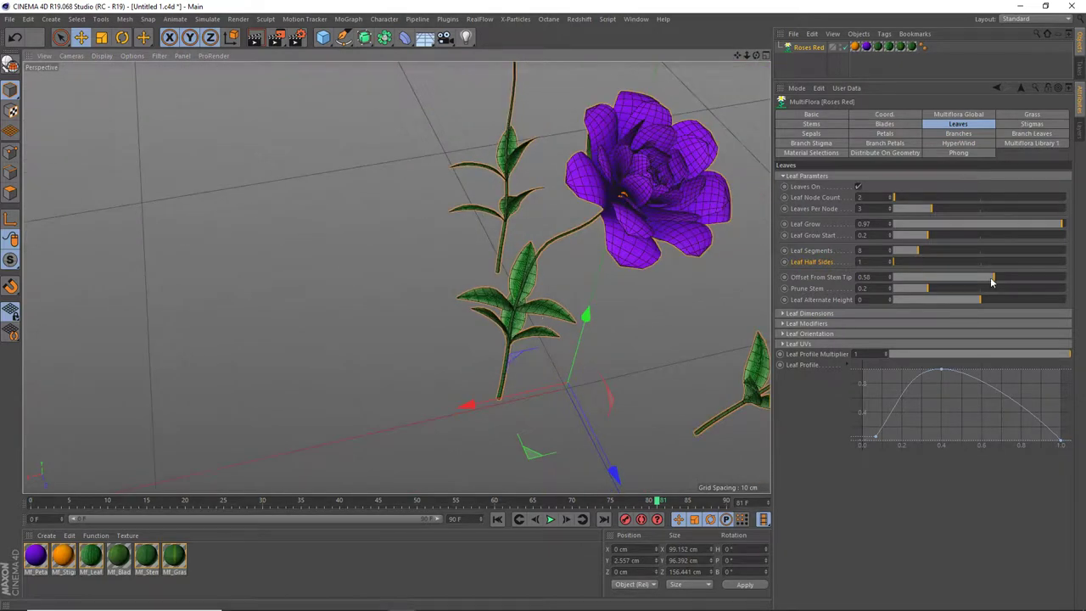
mouse_move(991, 281)
left_mouse_down()
mouse_move(906, 279)
mouse_move(948, 282)
left_mouse_up()
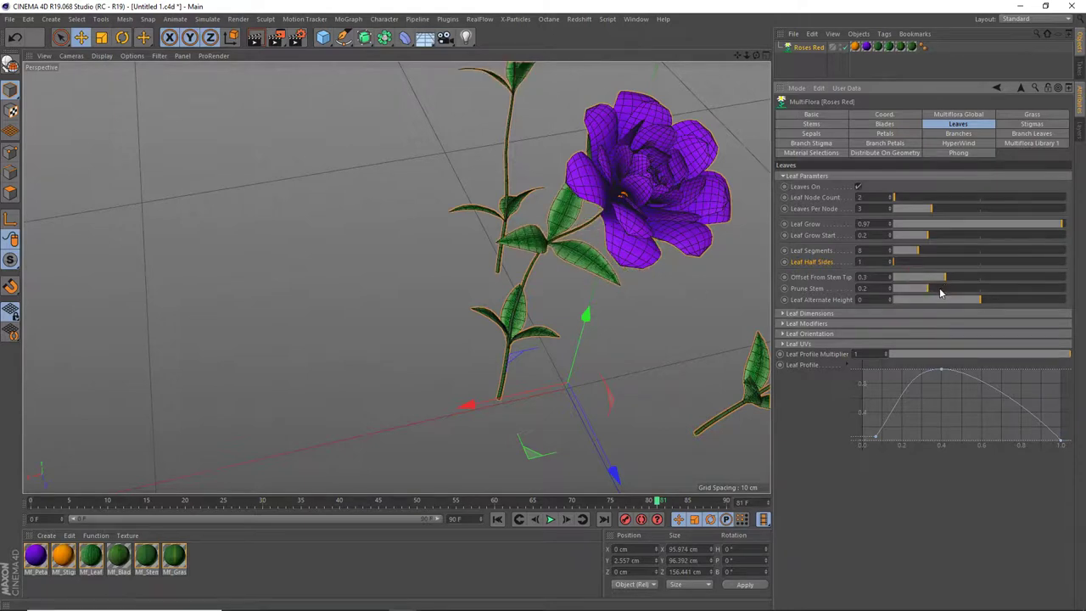
left_click_drag(940, 294, 914, 293)
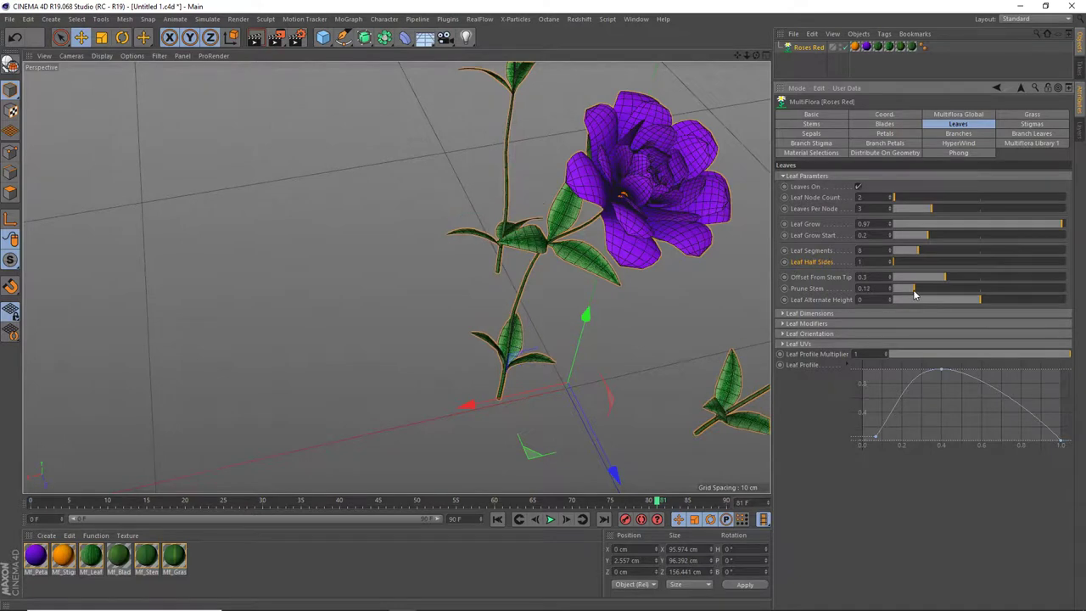
Raise Leaf Size to 1.09 and set Leaf Bend to -40.18
left_click(783, 176)
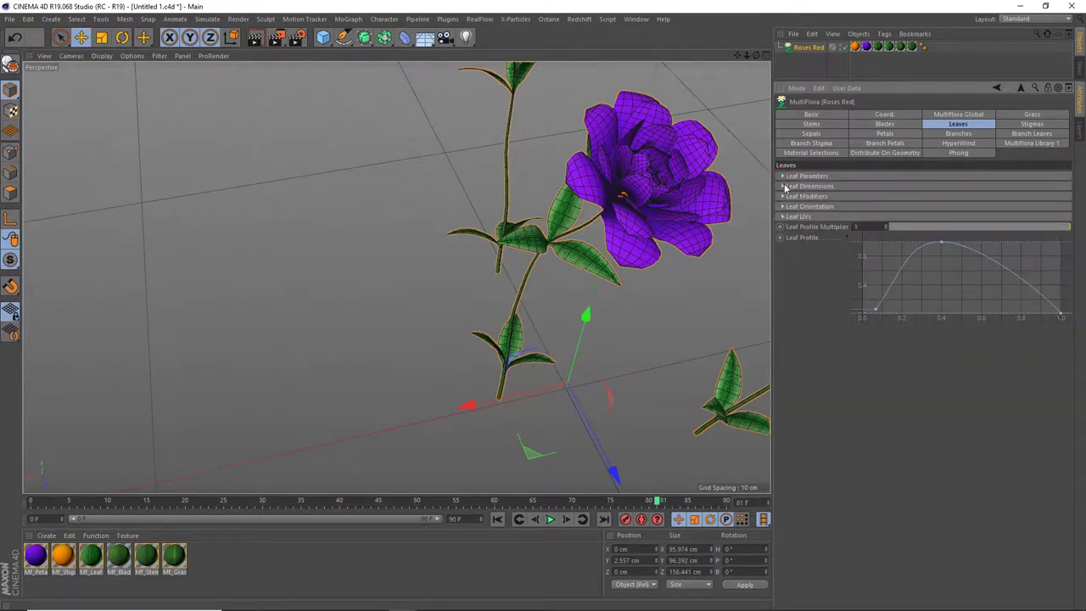
left_click(783, 186)
mouse_move(987, 198)
left_mouse_down()
mouse_move(974, 200)
mouse_move(991, 253)
mouse_move(979, 255)
left_mouse_up()
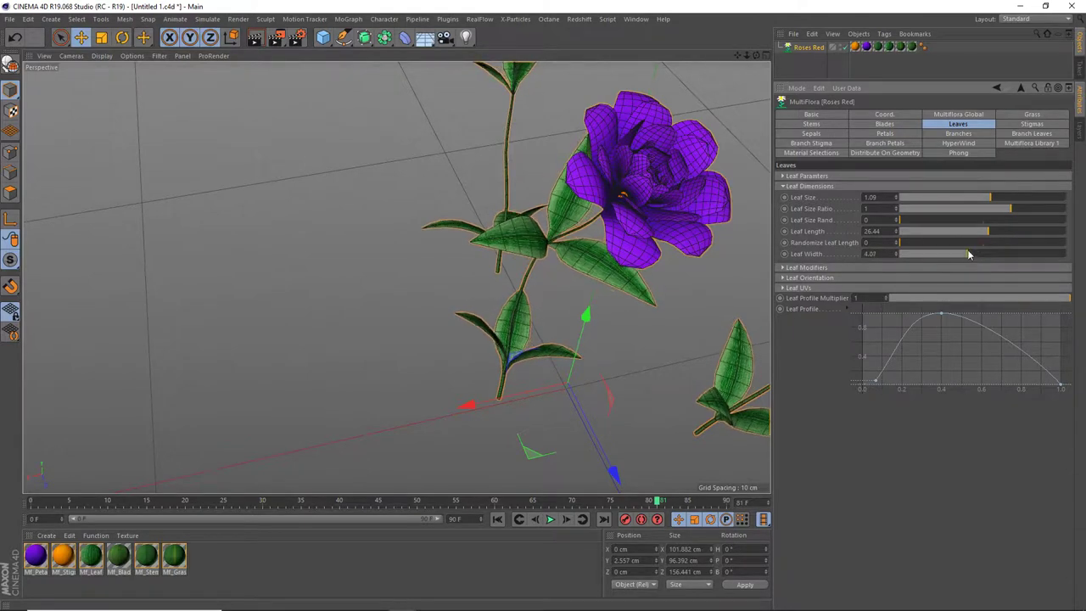
left_click(784, 186)
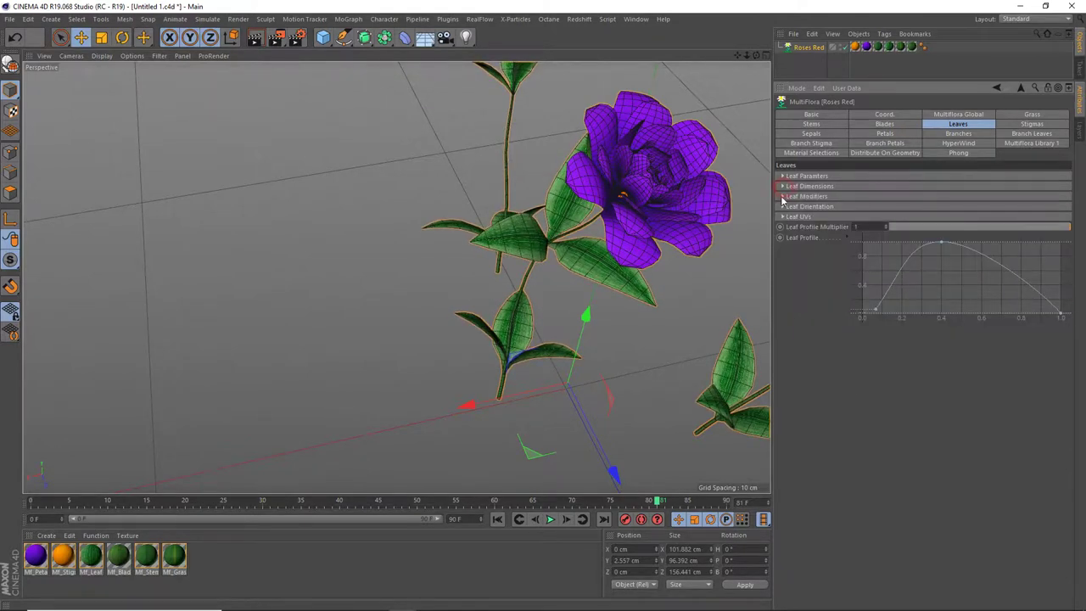
left_click(783, 196)
mouse_move(941, 207)
left_mouse_down()
mouse_move(987, 212)
mouse_move(934, 213)
left_mouse_up()
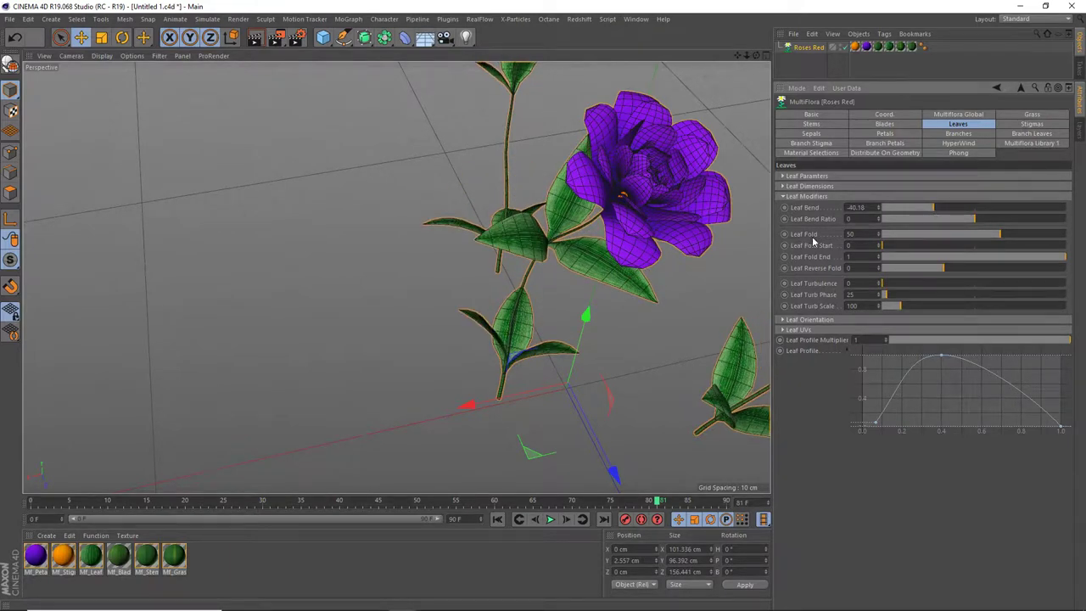
Set Leaf Fold to -71.56 and Leaf Turbulence to 0.29
scroll(509, 238, "up", 3)
scroll(509, 242, "up", 2)
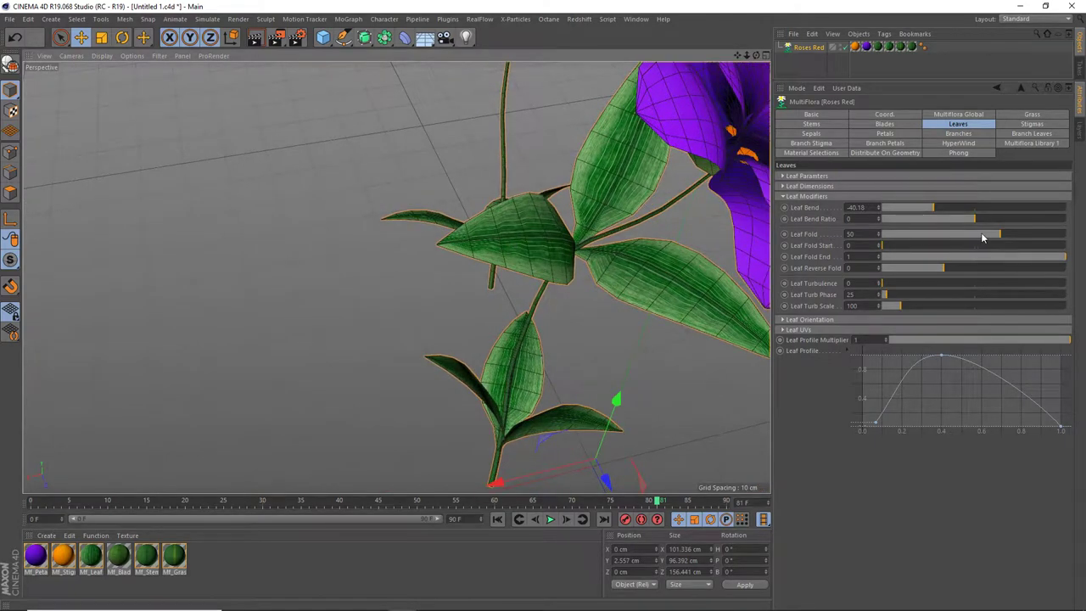
left_click_drag(982, 238, 1040, 235)
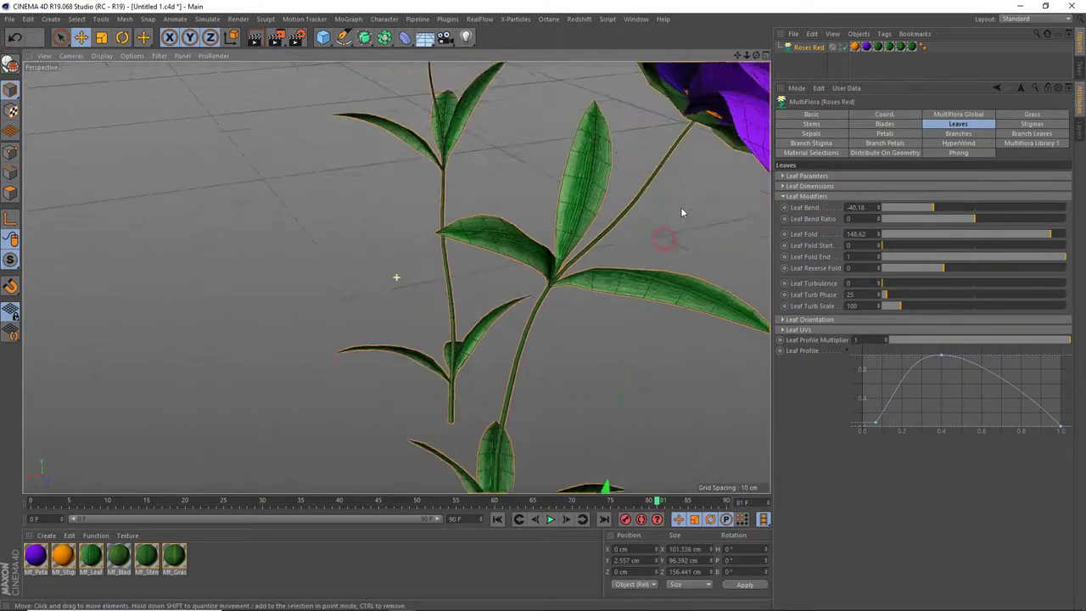
scroll(681, 212, "down", 3)
scroll(499, 239, "up", 1)
scroll(483, 238, "up", 3)
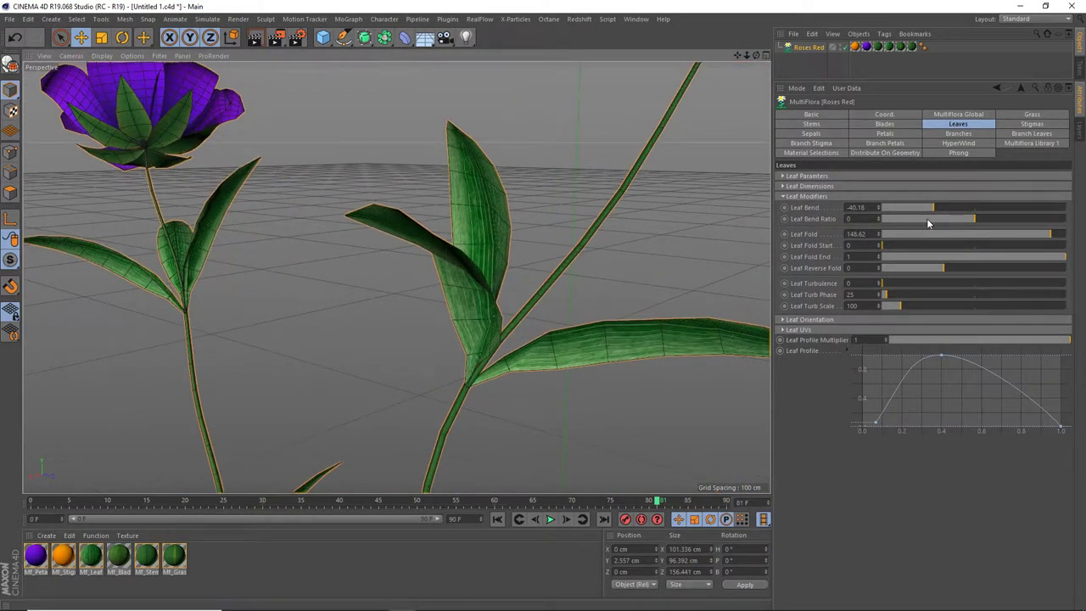
mouse_move(1030, 237)
left_mouse_down()
mouse_move(1055, 235)
mouse_move(900, 238)
mouse_move(1037, 234)
mouse_move(940, 237)
left_mouse_up()
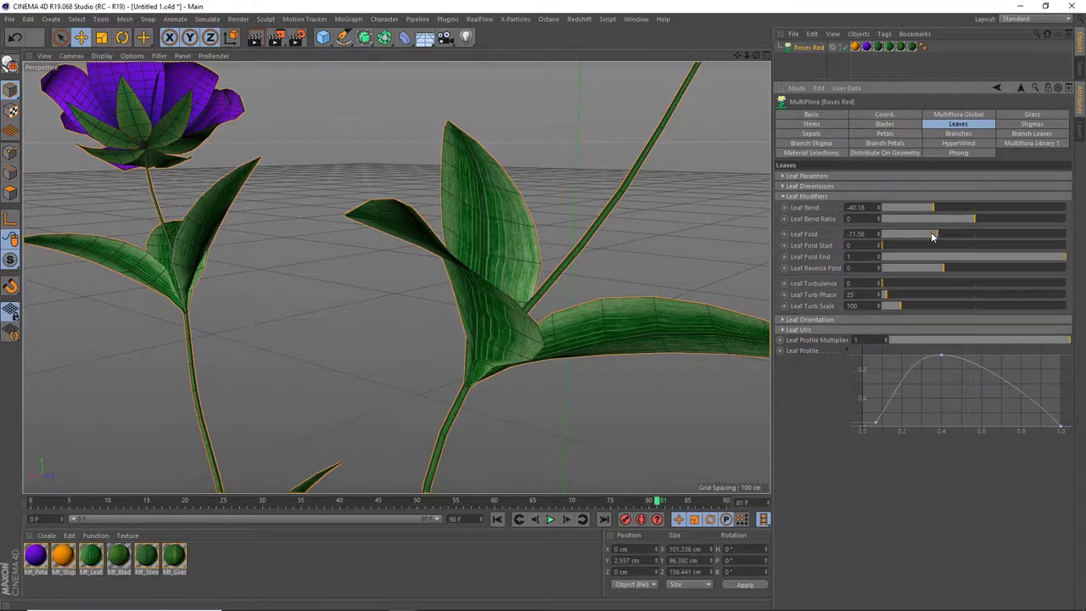
scroll(460, 329, "down", 2)
left_click_drag(509, 323, 461, 329, "alt")
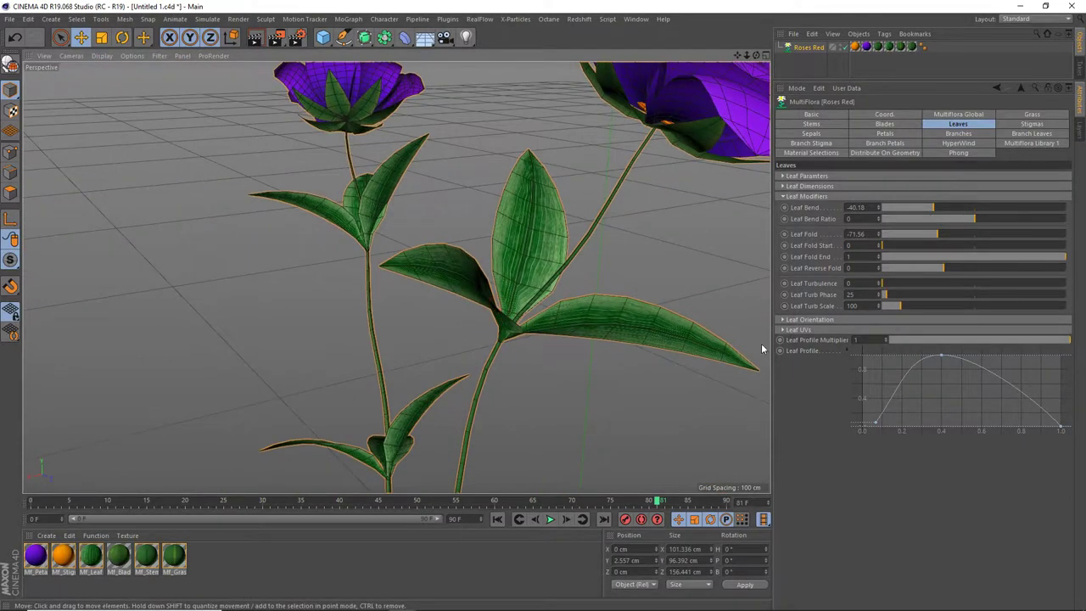
left_click_drag(907, 285, 932, 285)
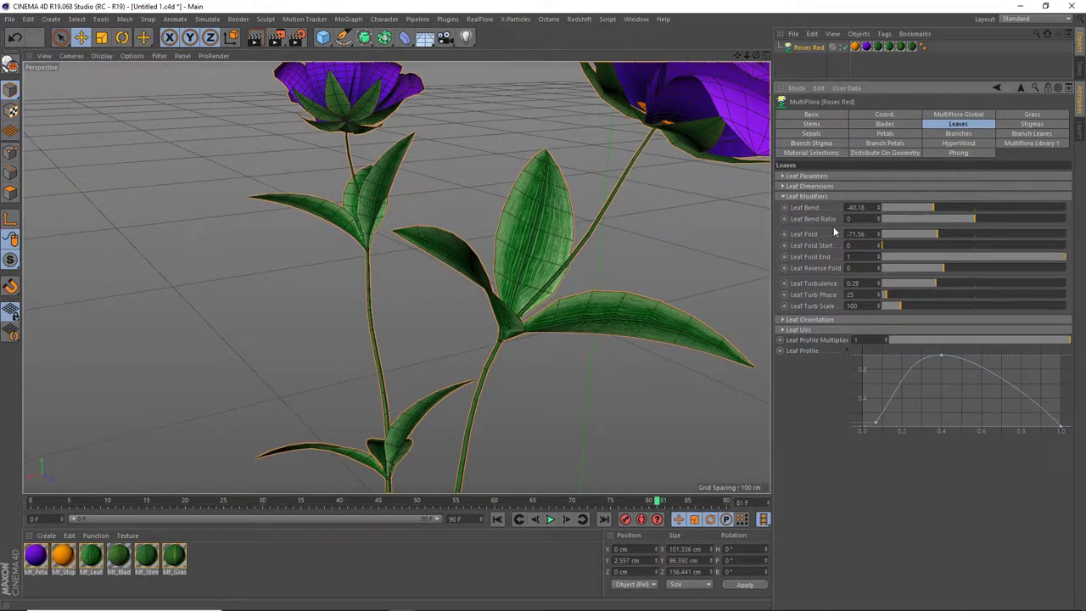
left_click(782, 196)
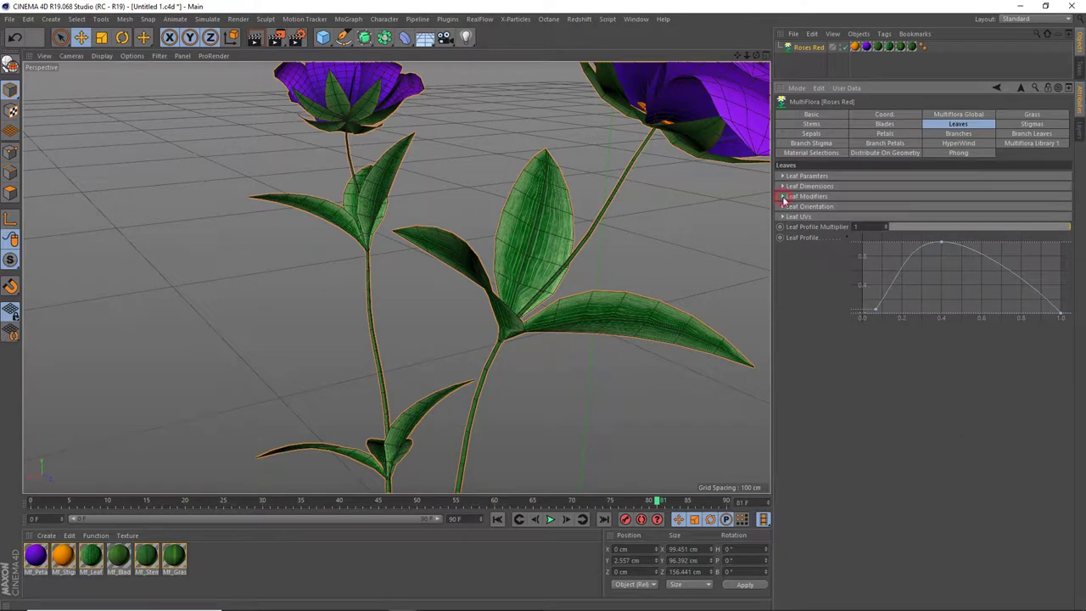
Move the Leaf Profile's start point to the bottom-left corner and show the Blades settings
left_click(874, 308)
left_click_drag(875, 308, 861, 314)
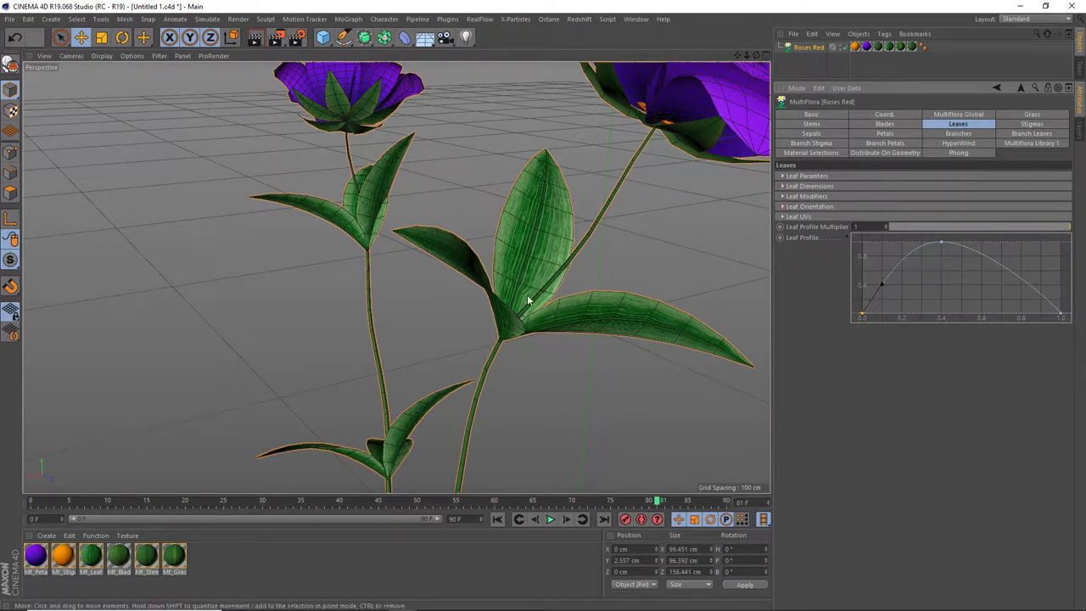
left_click(898, 125)
left_click(957, 124)
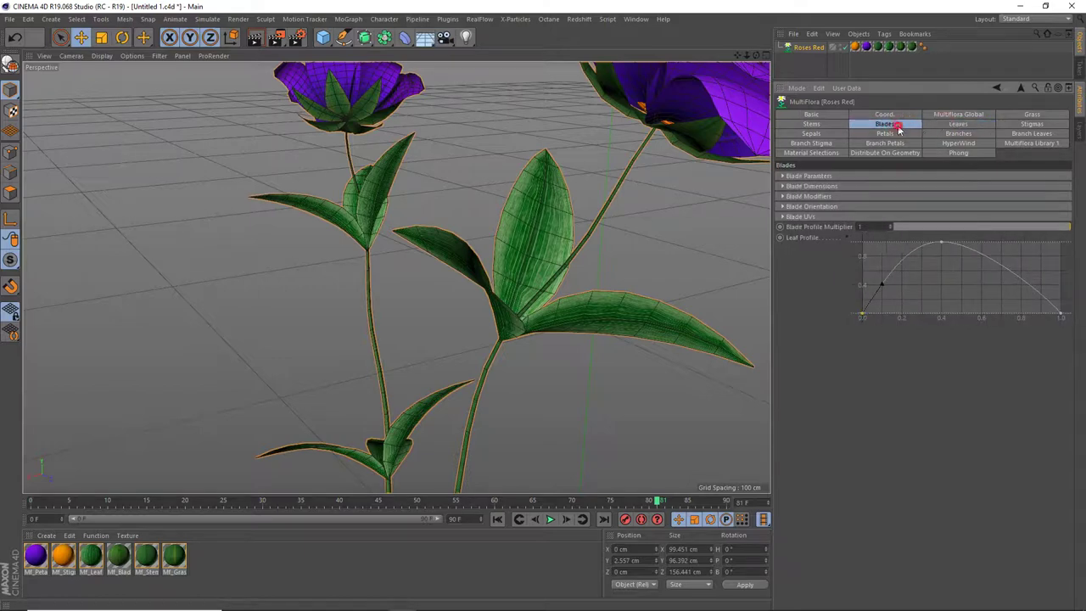
left_click(895, 123)
left_click(957, 124)
left_click(899, 124)
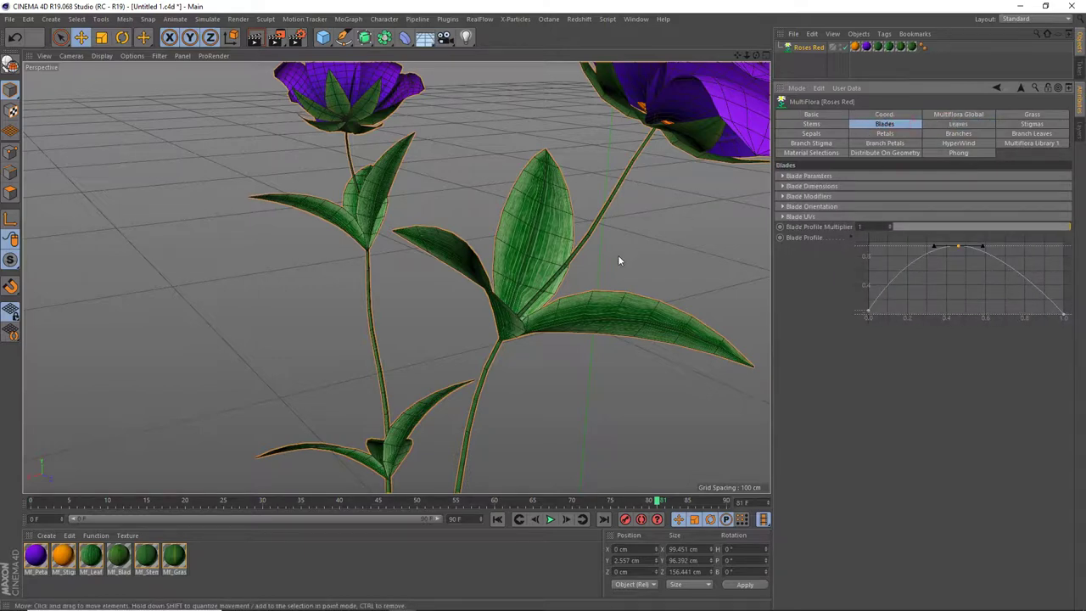
mouse_move(497, 246)
left_mouse_down("alt")
mouse_move(468, 315)
mouse_move(519, 221)
mouse_move(489, 241)
mouse_move(514, 222)
left_mouse_up("alt")
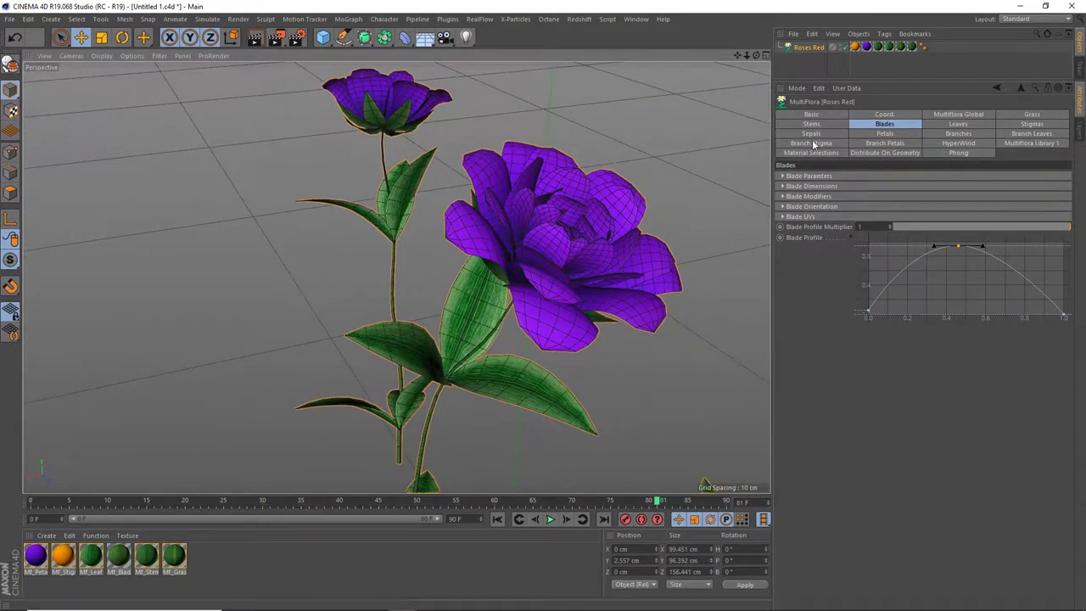
Glance at the Petals settings, then view the Sepals settings with the Sepal Modifiers group collapsed
left_click(884, 134)
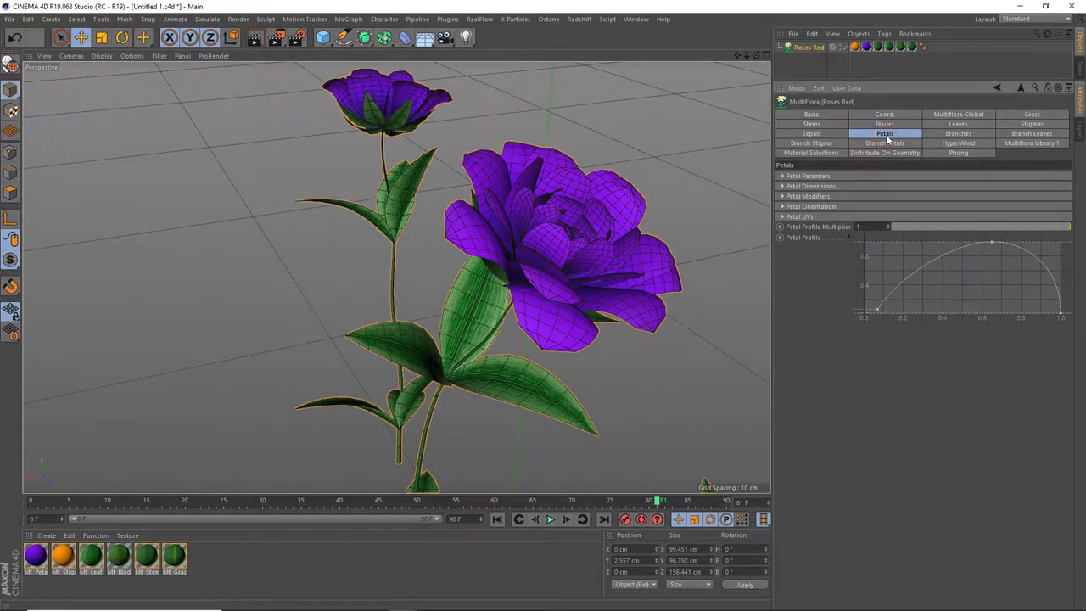
left_click(819, 137)
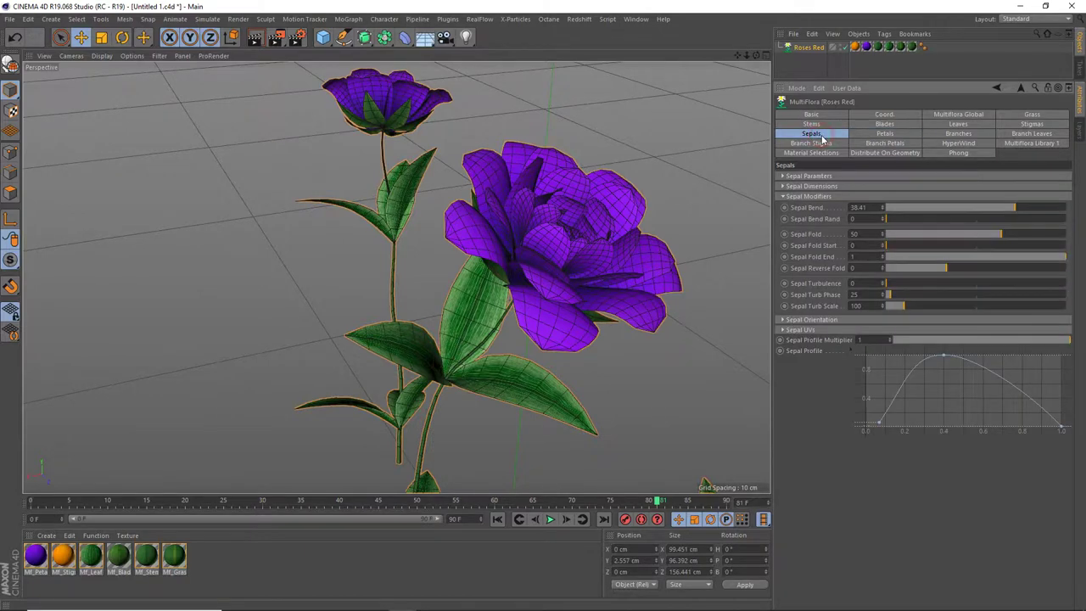
left_click(882, 136)
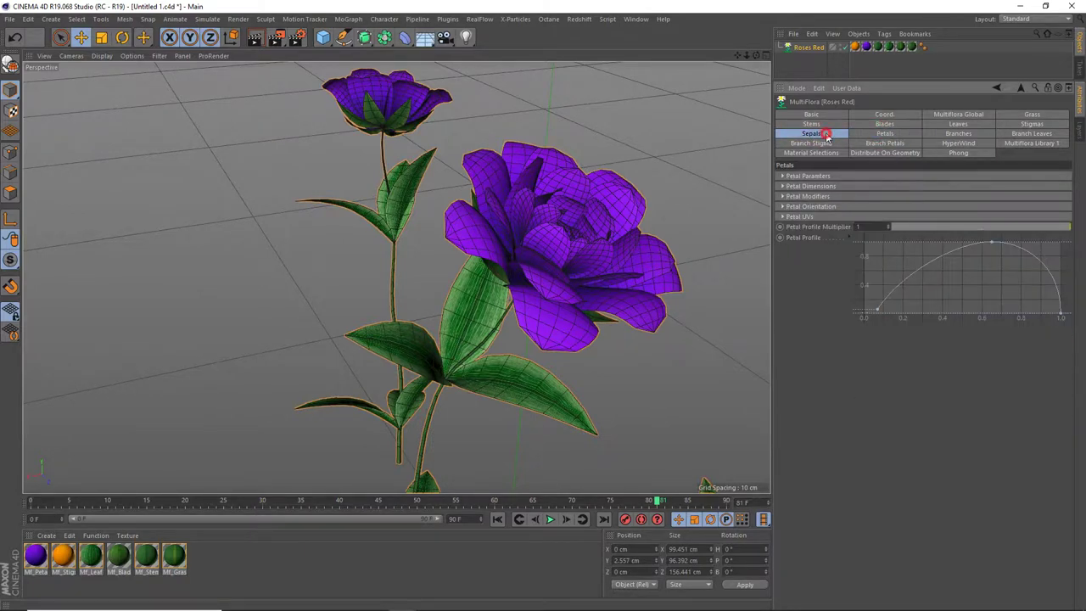
left_click(816, 134)
left_click(783, 196)
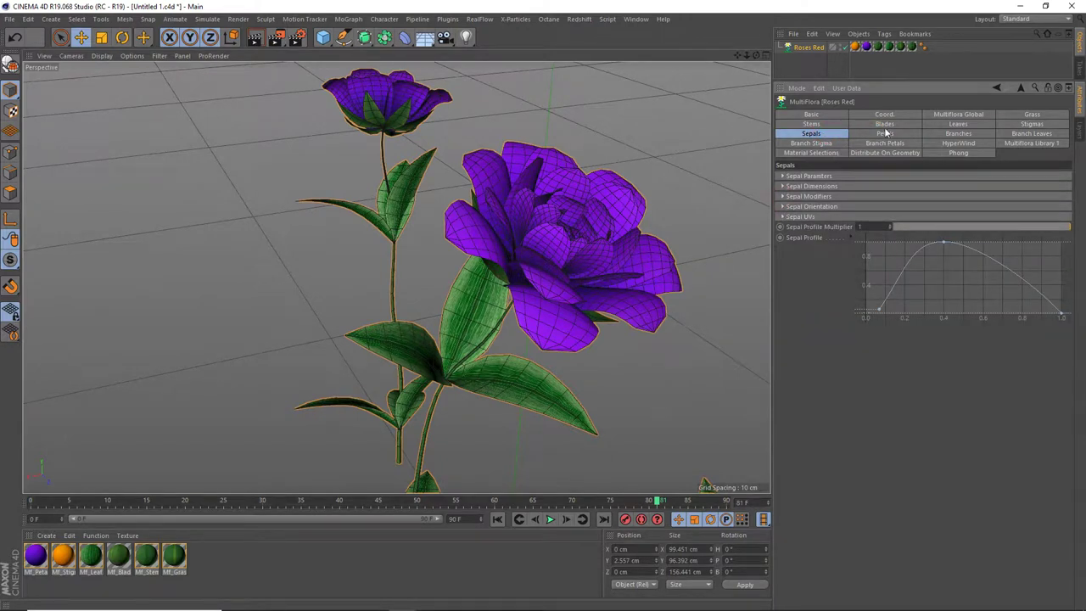
Recheck the Leaves and Sepals parameters, ending on the Petals settings with Profile Multiplier 1
left_click(957, 124)
left_click(959, 125)
left_click(813, 133)
left_click(782, 175)
left_click(782, 176)
left_click(884, 134)
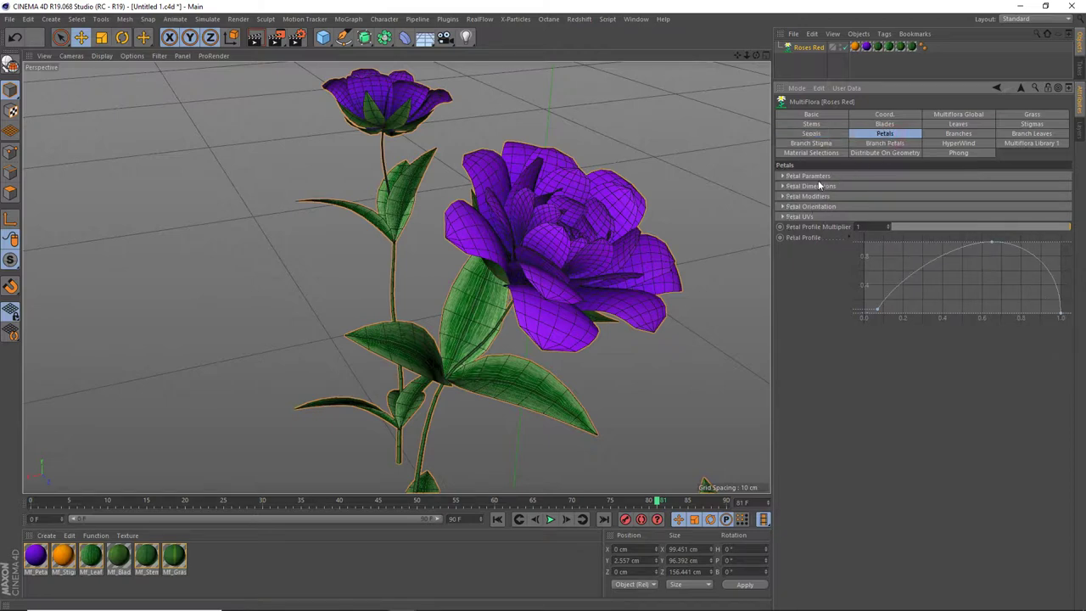